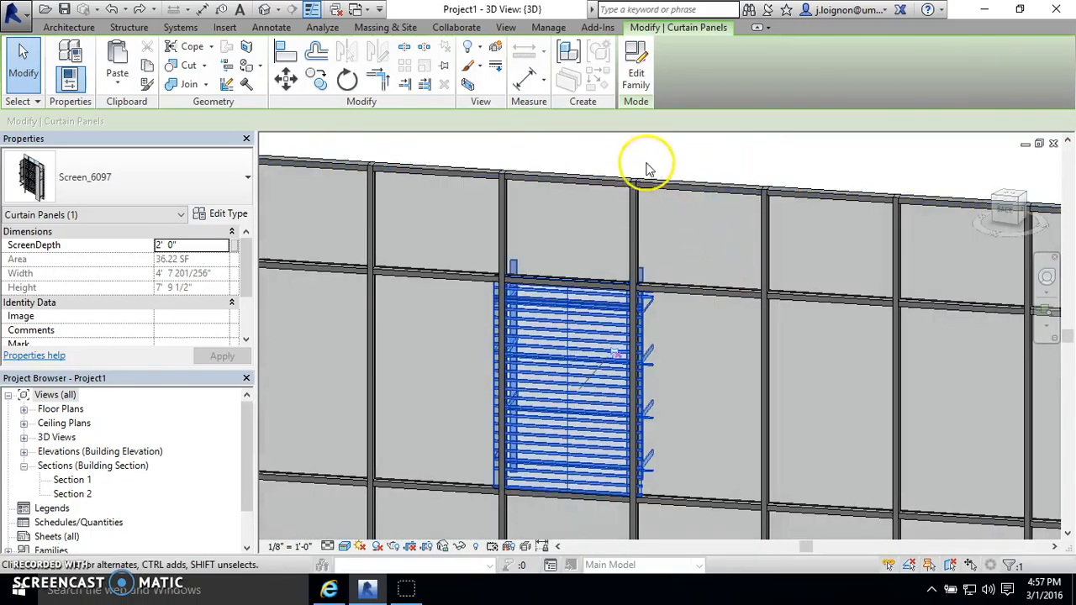
Step: Check the type dimensions of the Screen_6097 curtain panel, such as ScreenSpacing and ScreenHeight, without changing them
{"action": "left_click", "coordinate": [651, 151]}
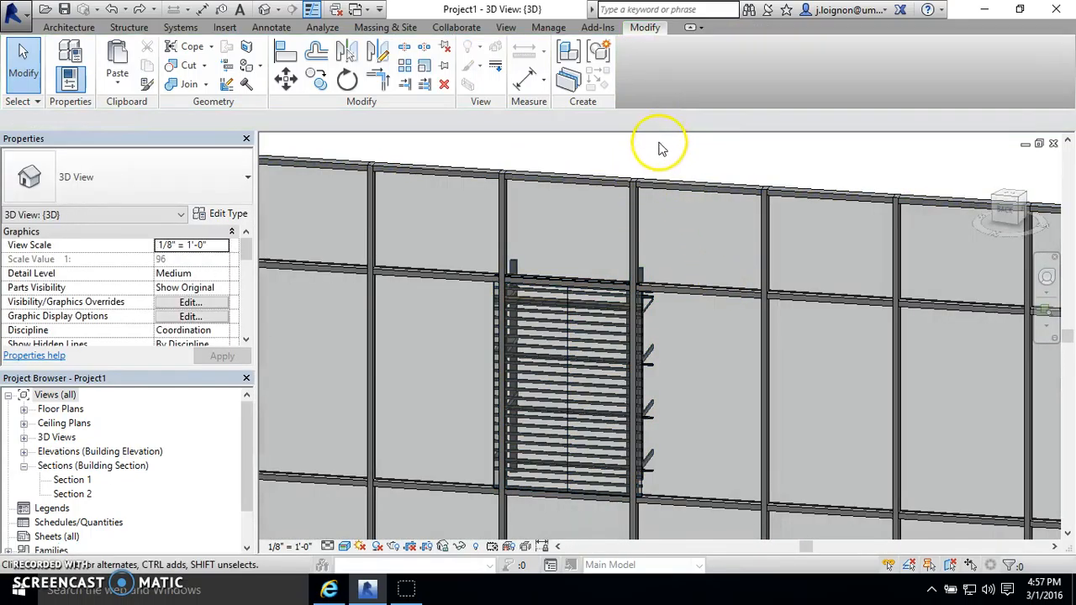
{"action": "left_click", "coordinate": [587, 313]}
{"action": "middle_click_drag", "start_coordinate": [580, 275], "coordinate": [585, 317], "text": "shift"}
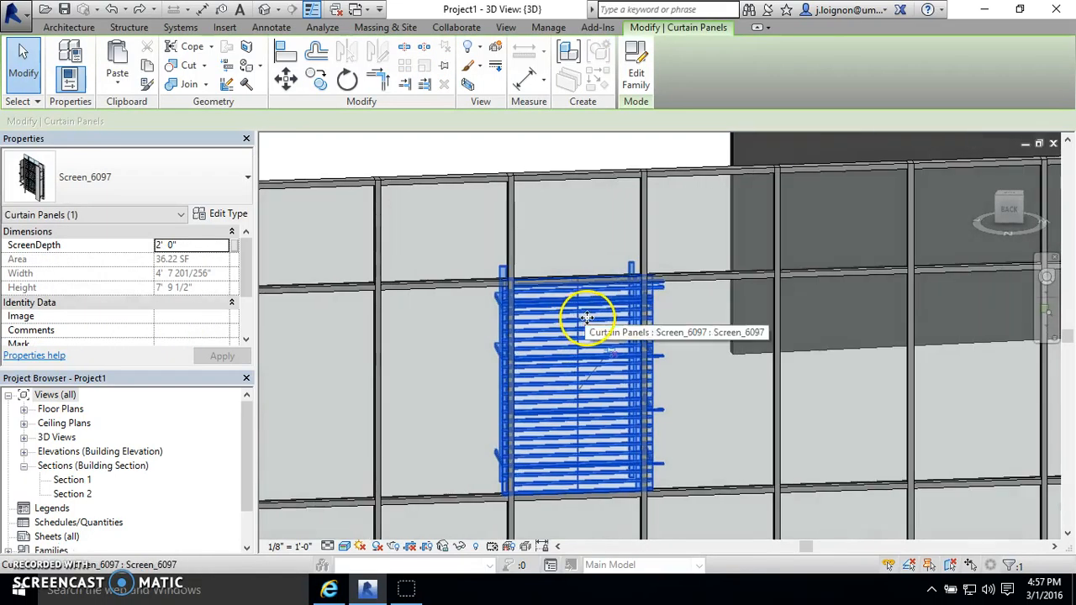
{"action": "left_click", "coordinate": [221, 213]}
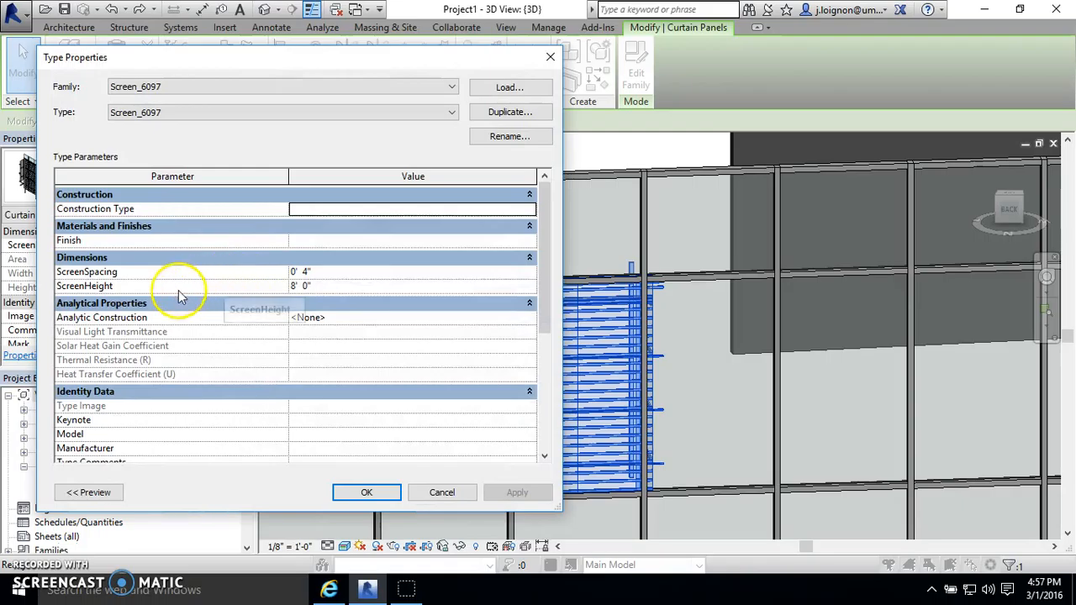
{"action": "left_click", "coordinate": [439, 495]}
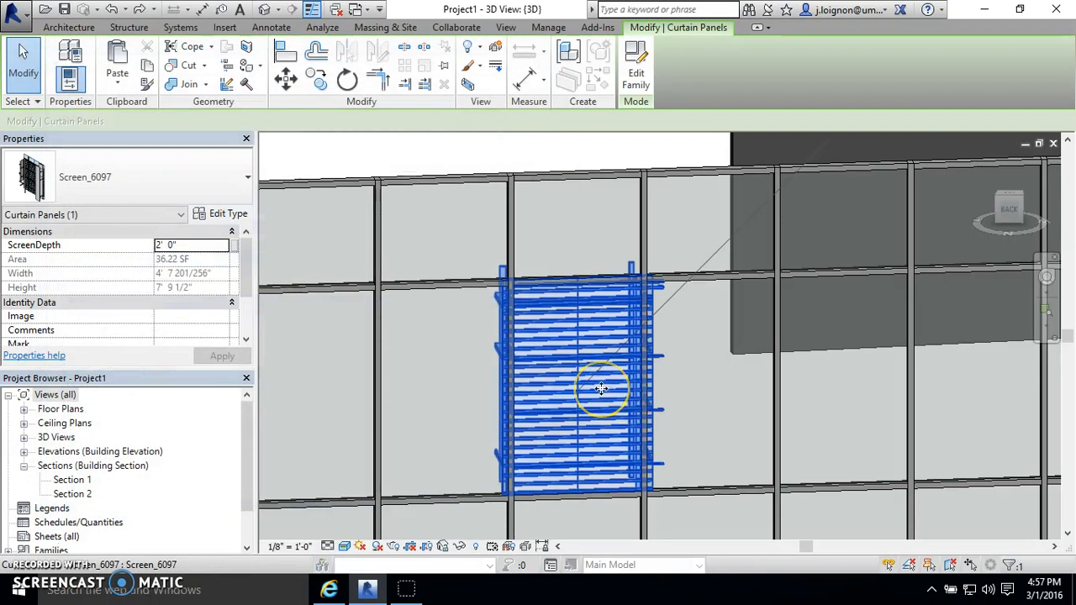
{"action": "key", "text": "Escape"}
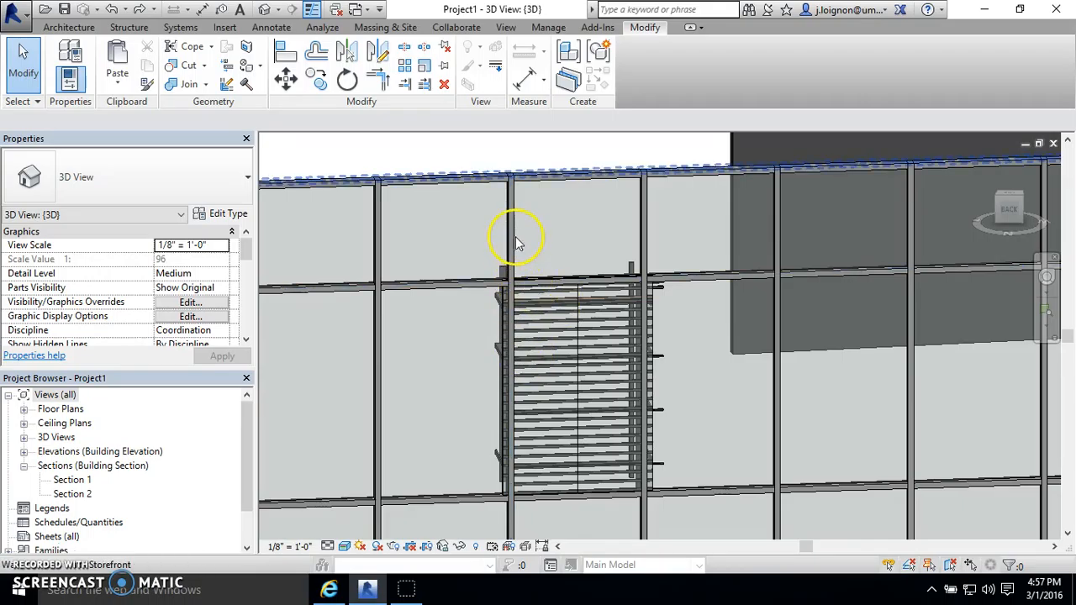
Step: Unpin the vertical grid line beside the screen panel and move it to 3' 6" from the neighbouring grid line, widening the panel
{"action": "left_click", "coordinate": [511, 233]}
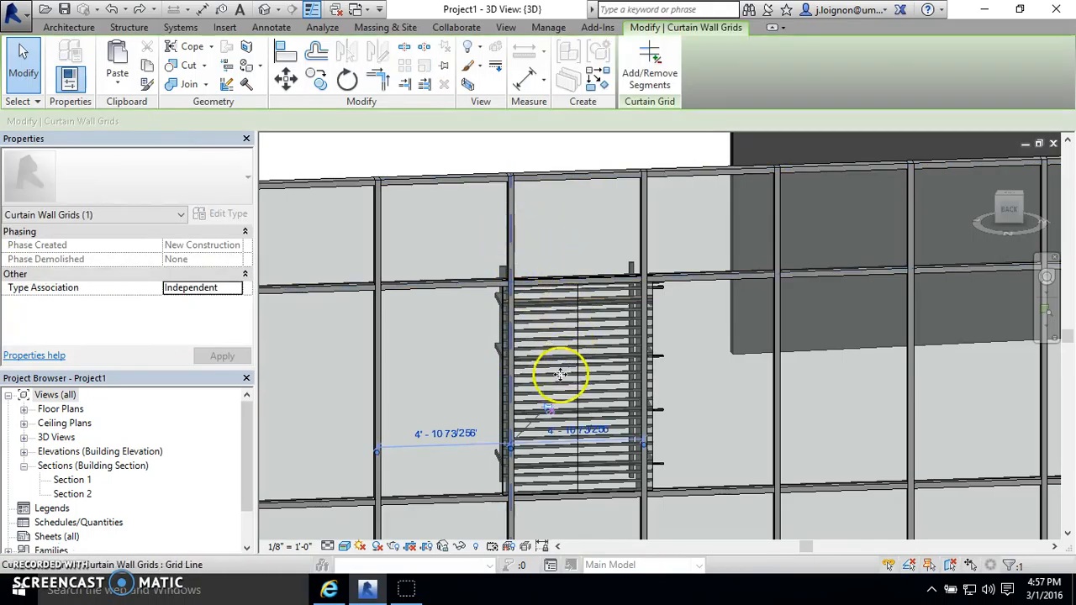
{"action": "left_click", "coordinate": [548, 412]}
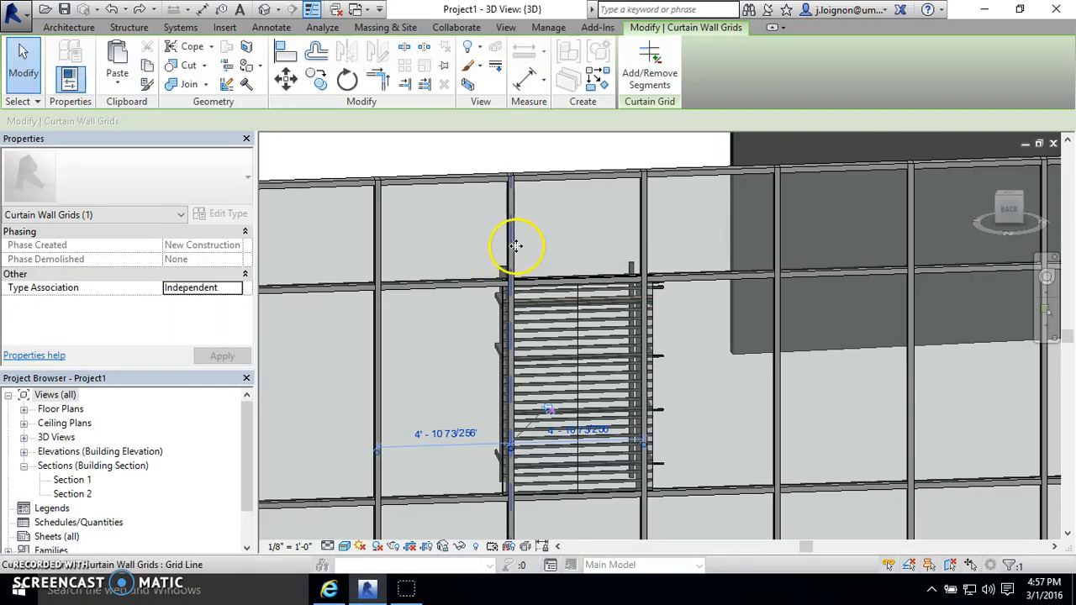
{"action": "left_click_drag", "start_coordinate": [512, 250], "coordinate": [470, 263]}
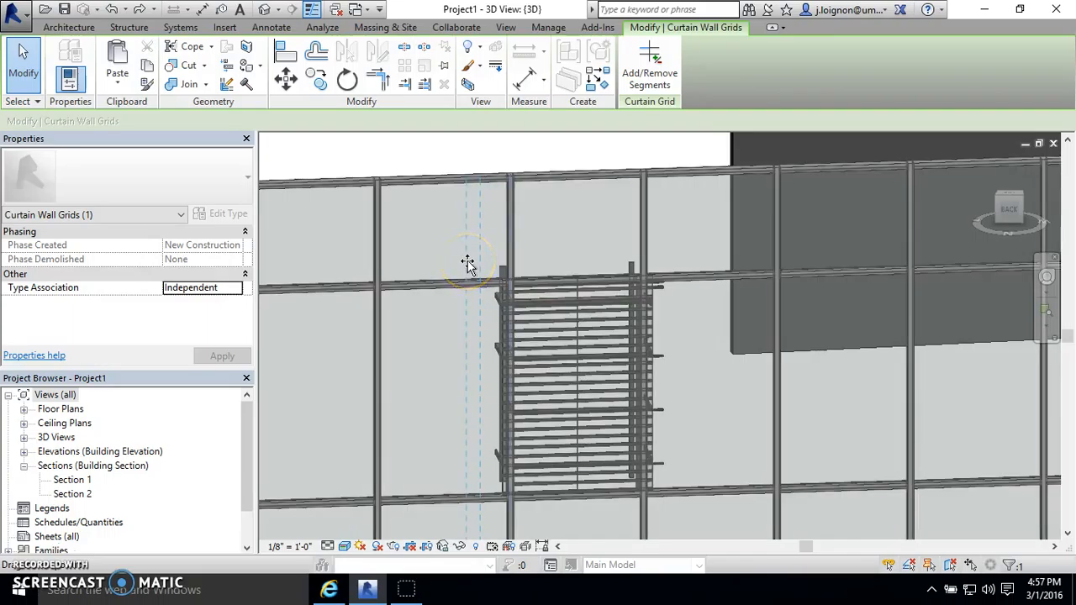
{"action": "mouse_move", "coordinate": [646, 318]}
{"action": "middle_mouse_down", "text": "shift"}
{"action": "mouse_move", "coordinate": [618, 353]}
{"action": "mouse_move", "coordinate": [528, 375]}
{"action": "mouse_move", "coordinate": [567, 259]}
{"action": "mouse_move", "coordinate": [644, 250]}
{"action": "mouse_move", "coordinate": [659, 319]}
{"action": "middle_mouse_up", "text": "shift"}
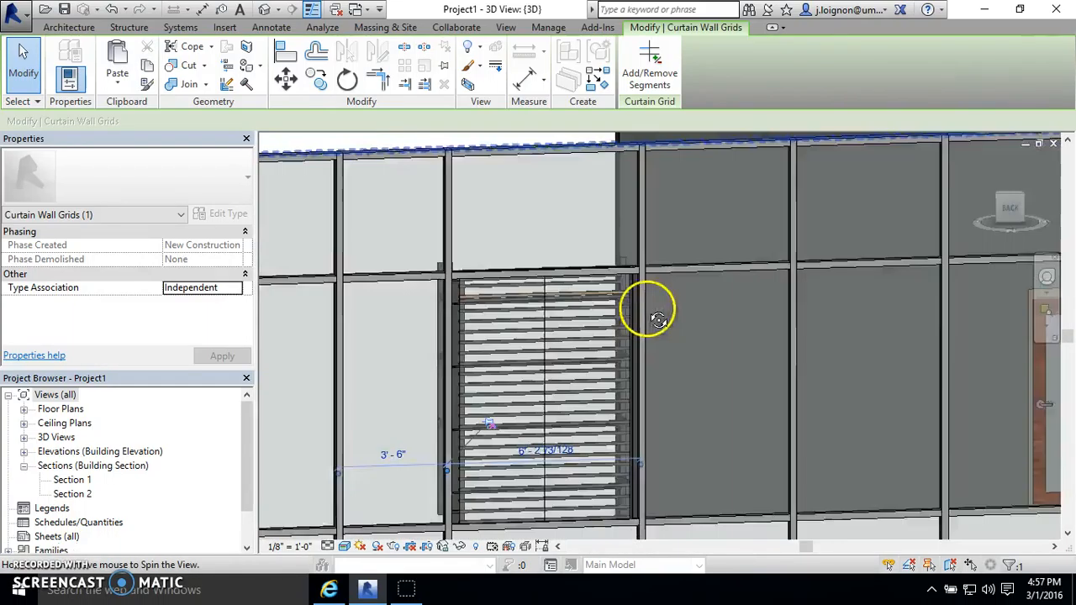
{"action": "scroll", "coordinate": [636, 492], "scroll_direction": "up", "scroll_amount": 5}
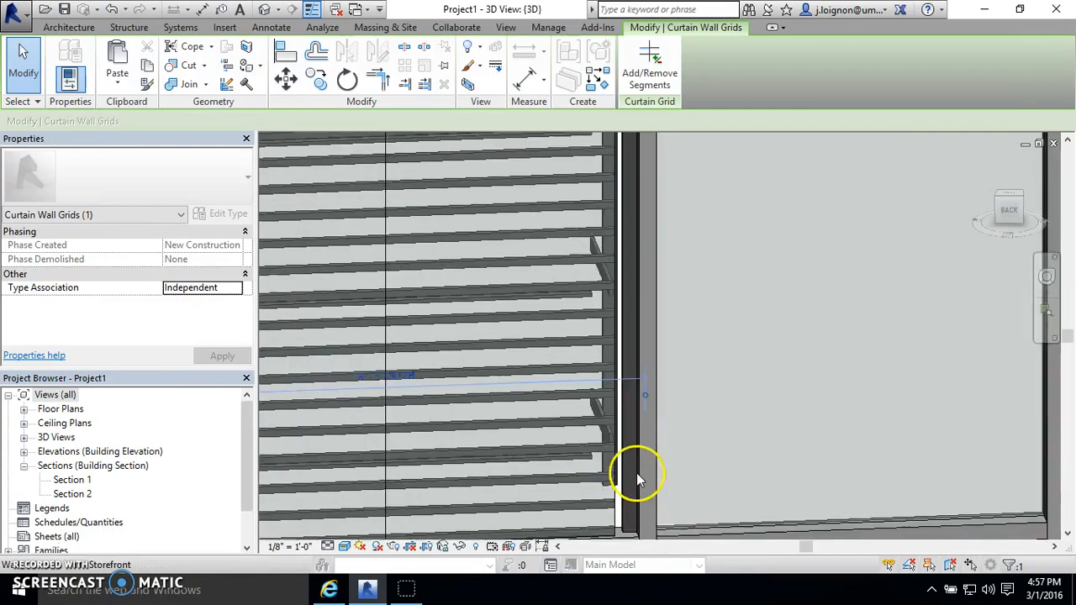
{"action": "scroll", "coordinate": [636, 478], "scroll_direction": "down", "scroll_amount": 5}
{"action": "middle_click_drag", "start_coordinate": [630, 445], "coordinate": [607, 430], "text": "shift"}
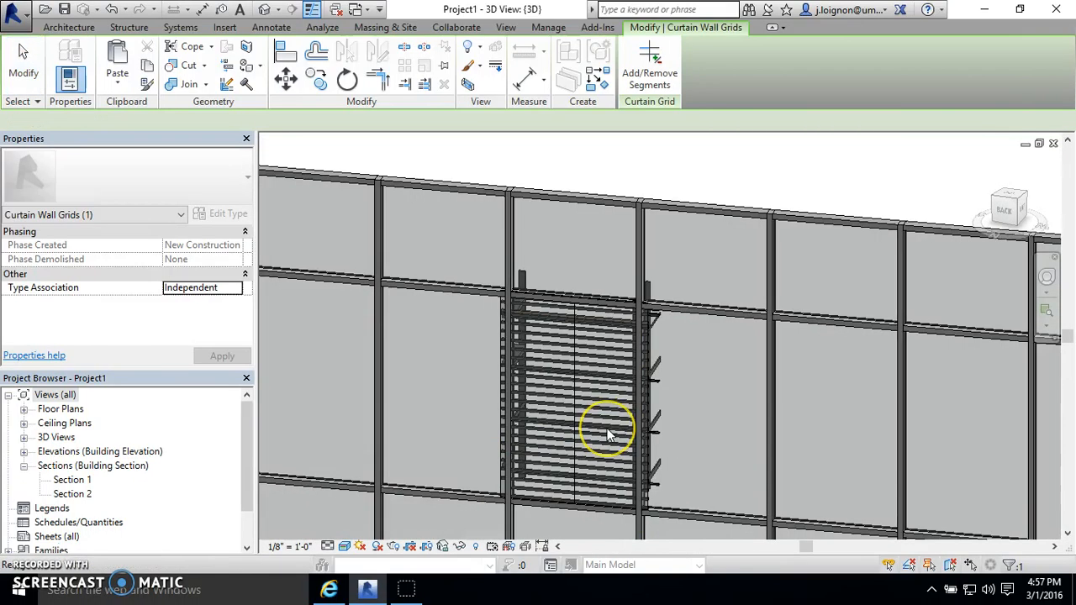
{"action": "key", "text": "Escape"}
Step: Set the screen panel's ScreenDepth to 0' 4"
{"action": "middle_click_drag", "start_coordinate": [541, 243], "coordinate": [553, 322], "text": "shift"}
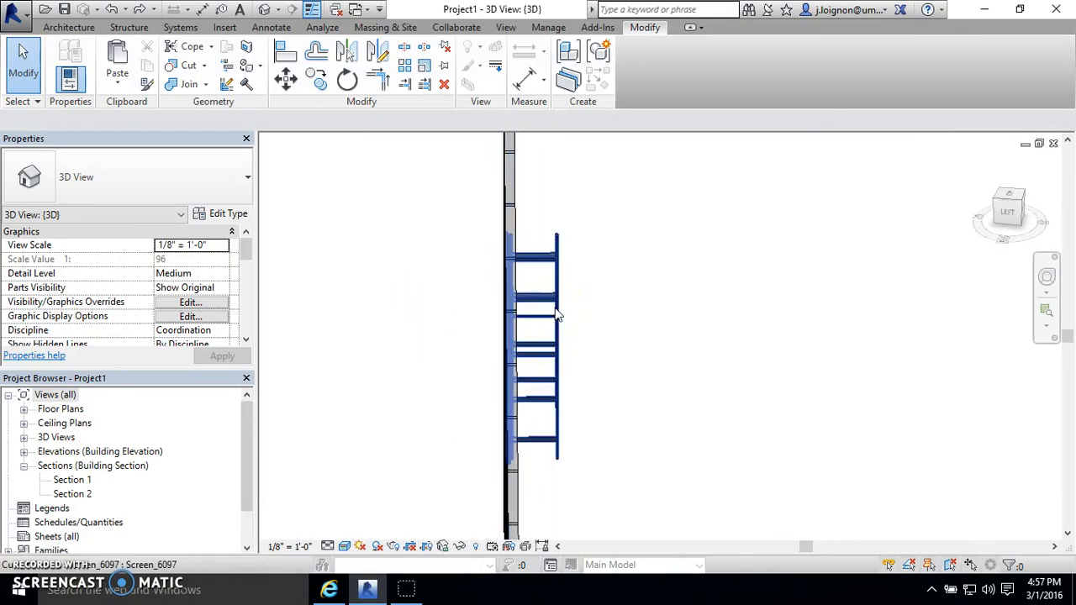
{"action": "left_click", "coordinate": [558, 315]}
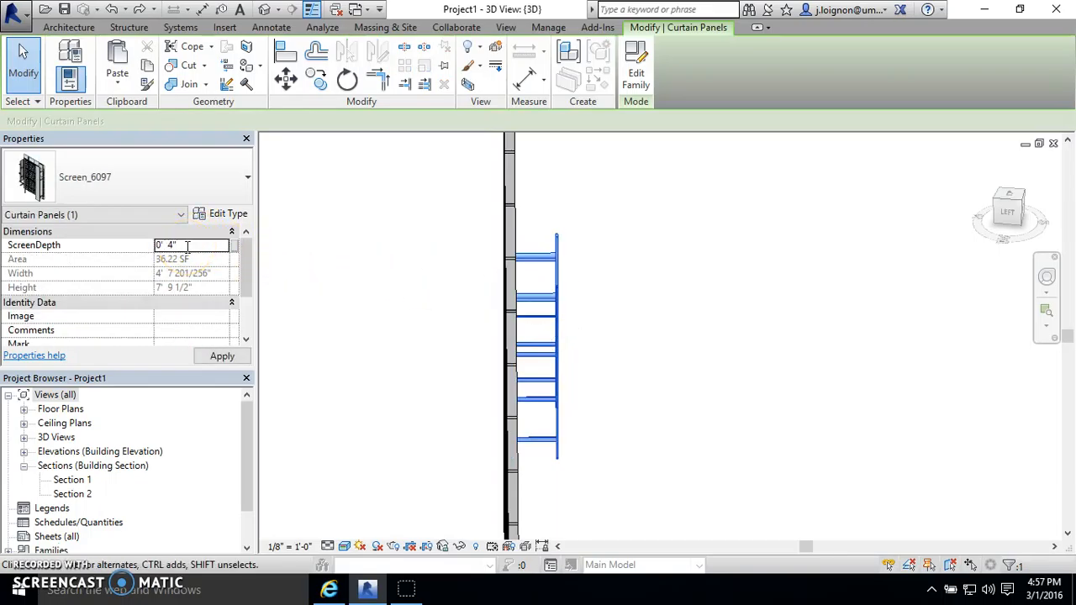
{"action": "left_click", "coordinate": [795, 297]}
Step: Open the Screen_6097 panel family for editing and show its Ref. Level floor plan
{"action": "middle_click_drag", "start_coordinate": [630, 356], "coordinate": [504, 427], "text": "shift"}
{"action": "scroll", "coordinate": [583, 356], "scroll_direction": "up", "scroll_amount": 3}
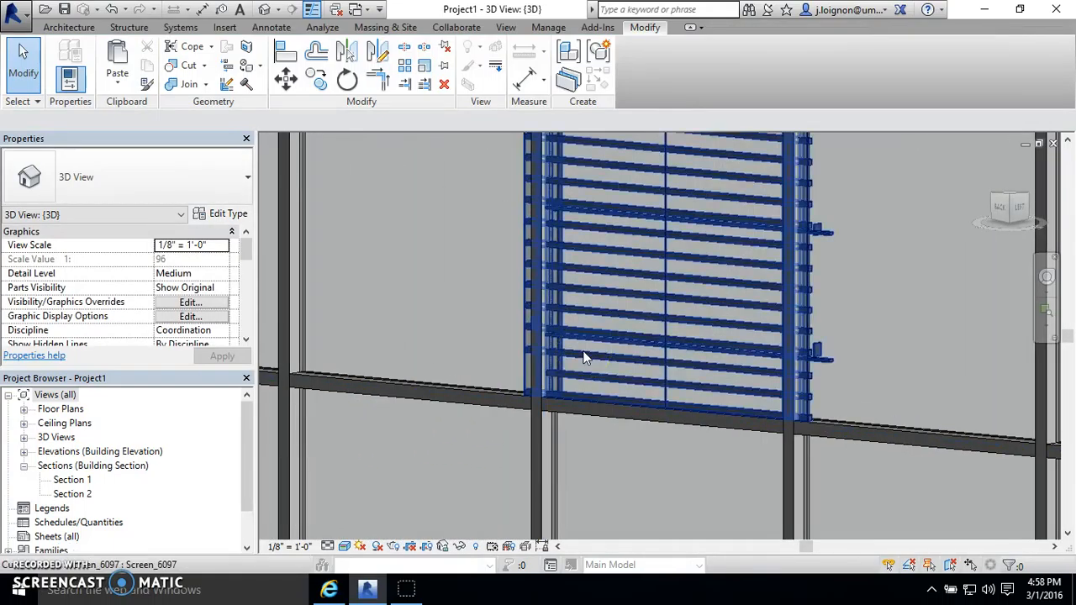
{"action": "left_click", "coordinate": [588, 324]}
{"action": "left_click", "coordinate": [631, 60]}
{"action": "left_click", "coordinate": [607, 215]}
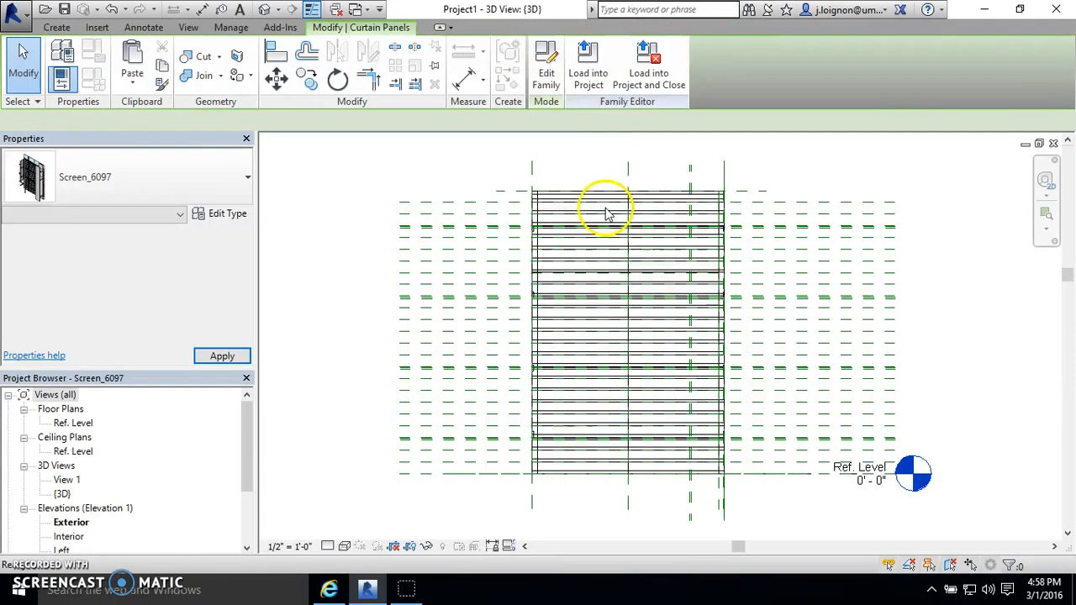
{"action": "double_click", "coordinate": [74, 423]}
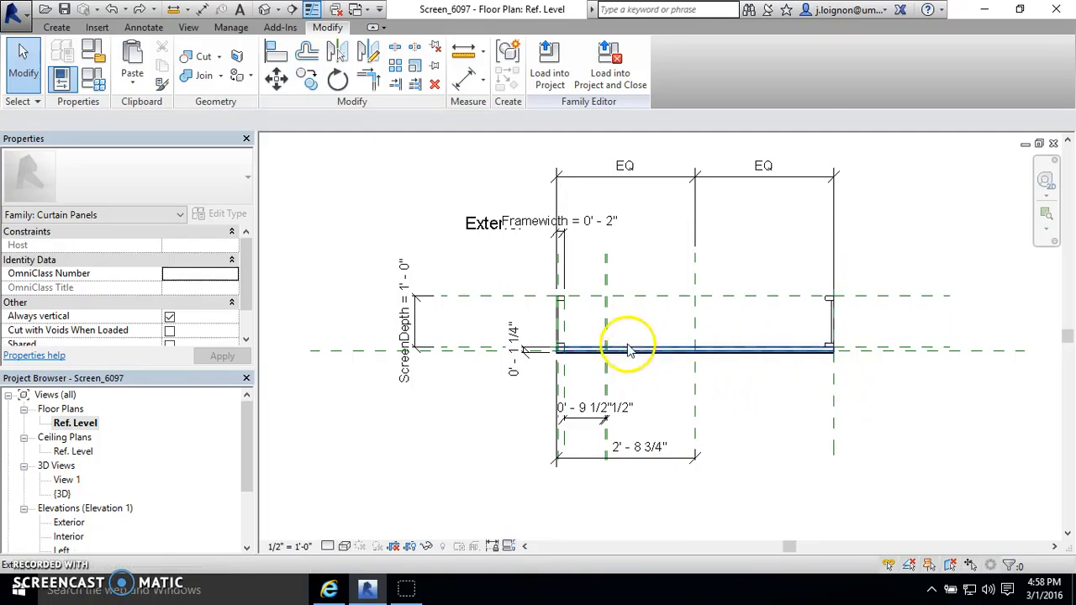
Step: Examine the reference planes and dimensions that control the screen's depth and frame in the family's plan view
{"action": "scroll", "coordinate": [538, 374], "scroll_direction": "up", "scroll_amount": 5}
{"action": "scroll", "coordinate": [577, 367], "scroll_direction": "down", "scroll_amount": 6}
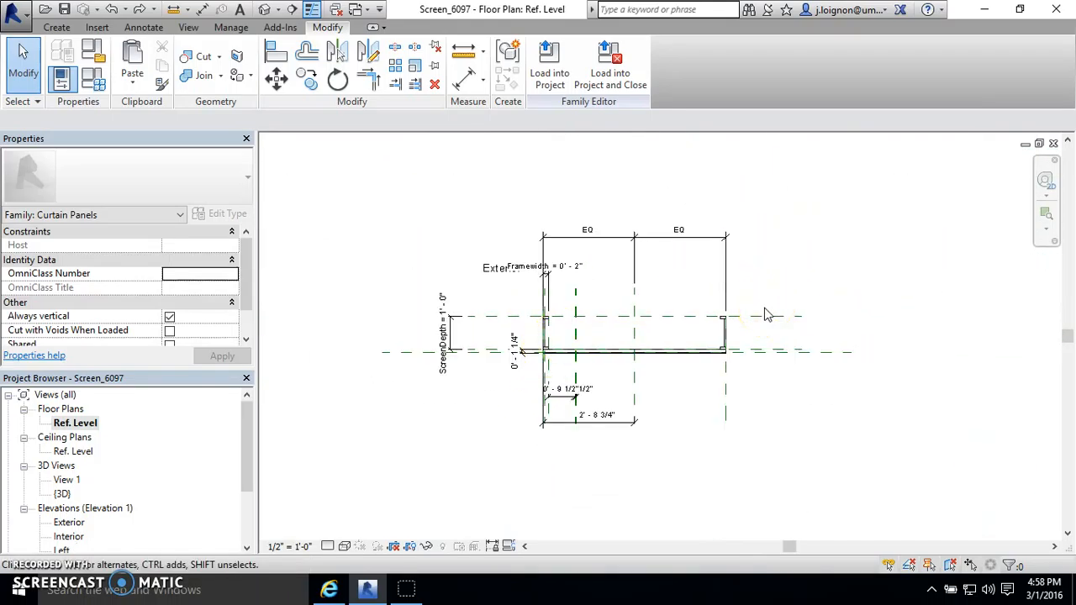
{"action": "scroll", "coordinate": [572, 286], "scroll_direction": "up", "scroll_amount": 1}
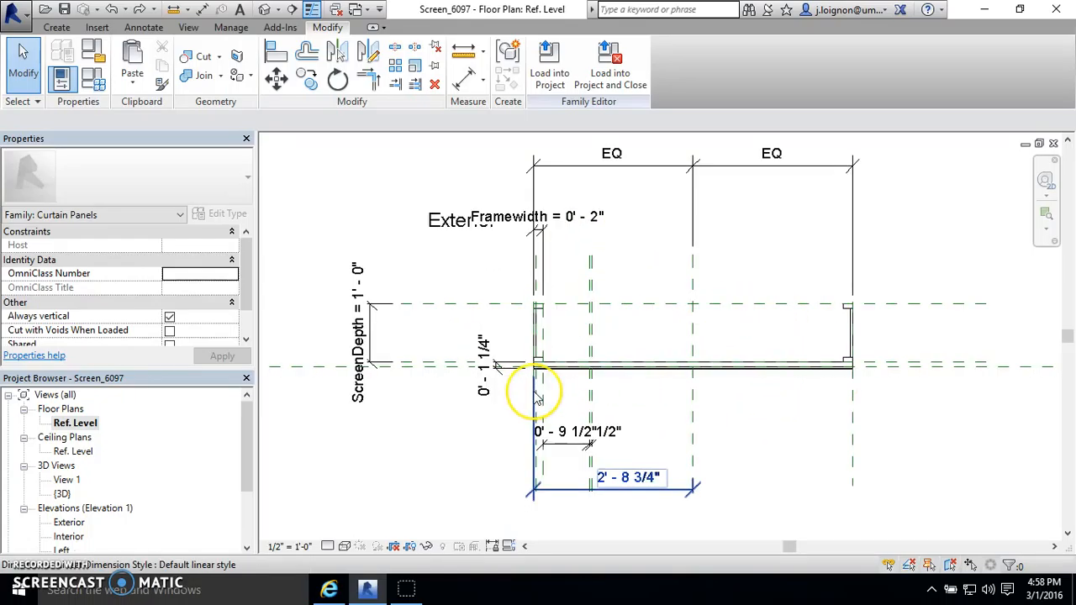
{"action": "scroll", "coordinate": [528, 391], "scroll_direction": "up", "scroll_amount": 1}
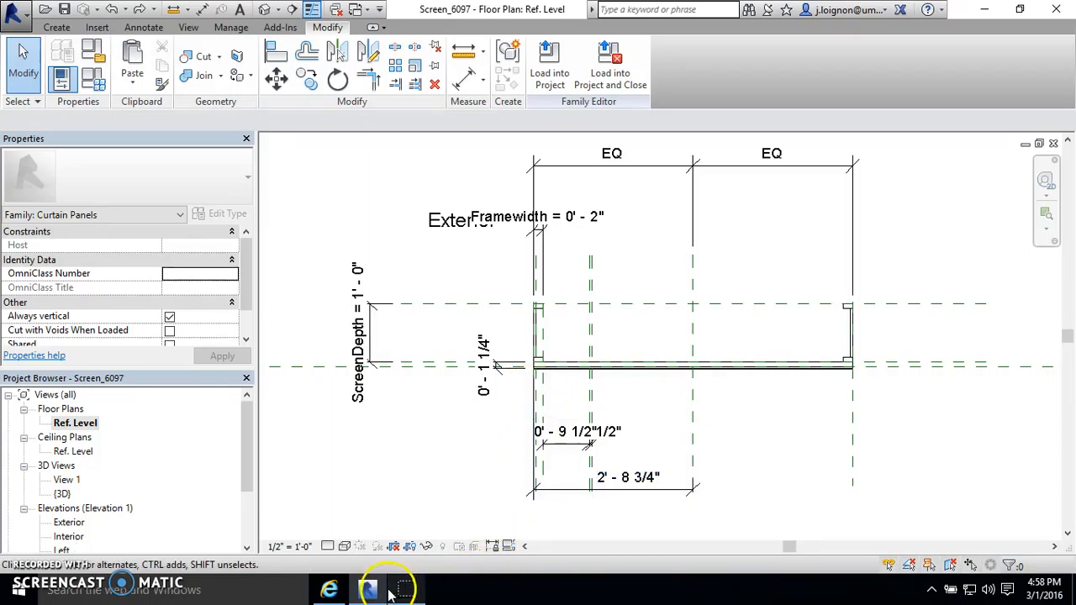
{"action": "left_click", "coordinate": [519, 377]}
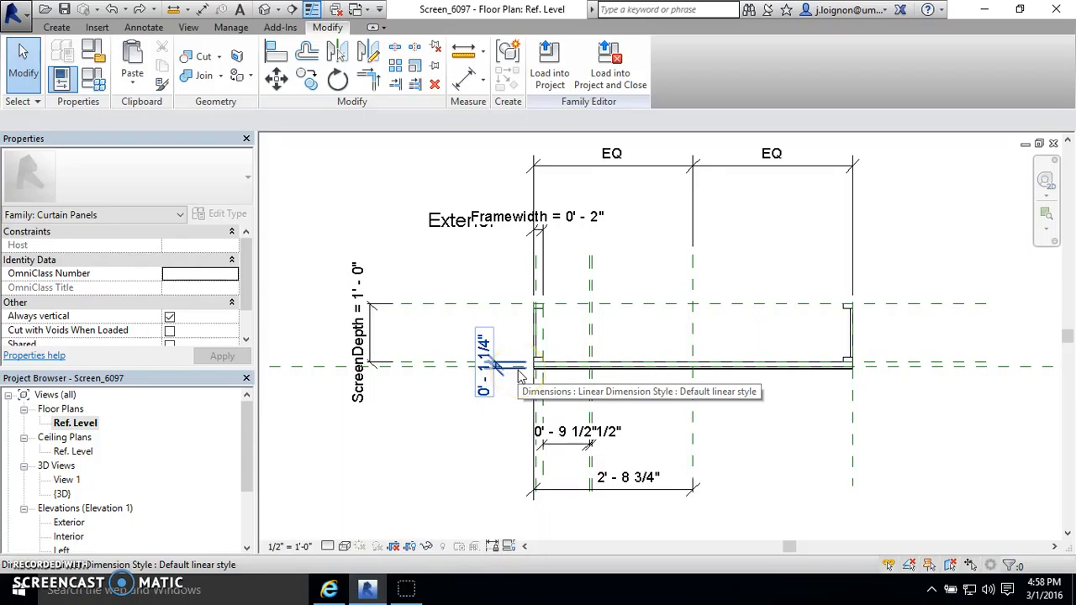
{"action": "left_click", "coordinate": [713, 312]}
Step: Move the vertical reference plane at the frame's edge about 1 1/4" inward and remove the constraints that block the move
{"action": "scroll", "coordinate": [560, 365], "scroll_direction": "up", "scroll_amount": 4}
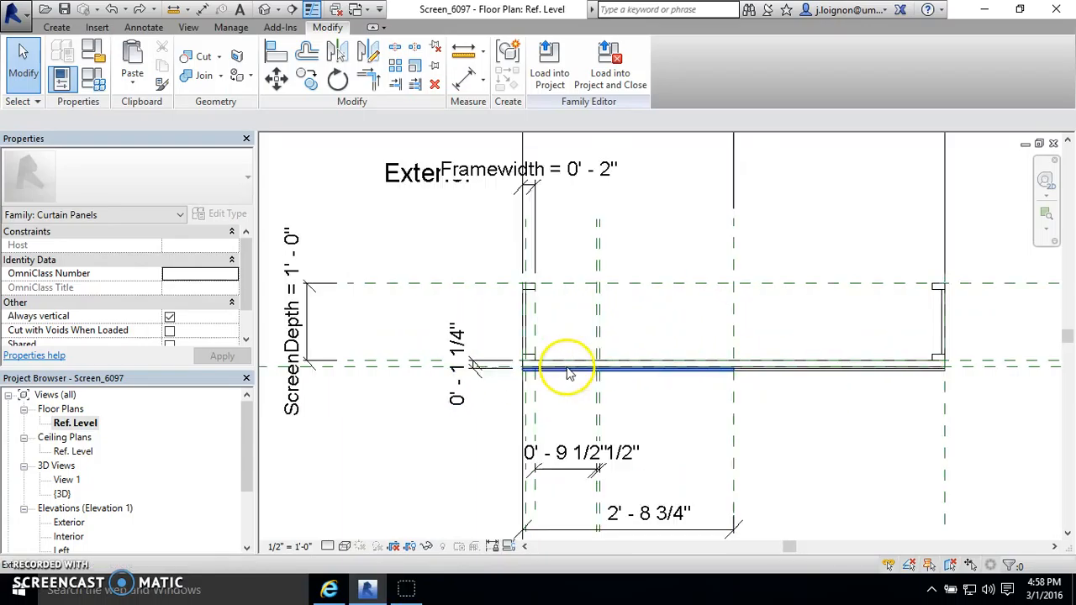
{"action": "scroll", "coordinate": [547, 385], "scroll_direction": "up", "scroll_amount": 3}
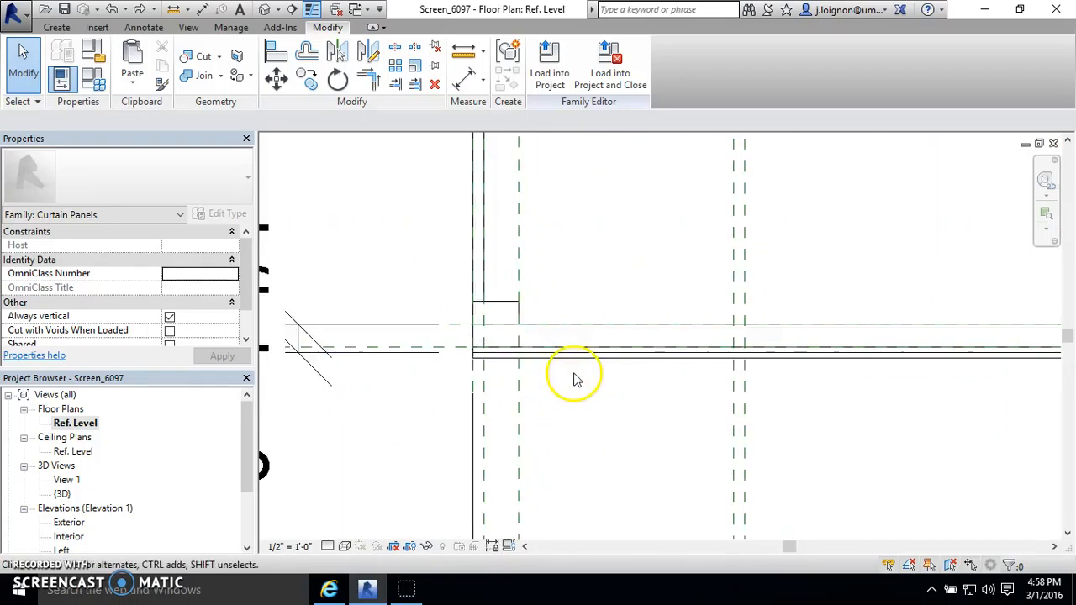
{"action": "left_click", "coordinate": [448, 388]}
{"action": "left_click", "coordinate": [277, 78]}
{"action": "left_click", "coordinate": [526, 433]}
{"action": "left_click", "coordinate": [564, 434]}
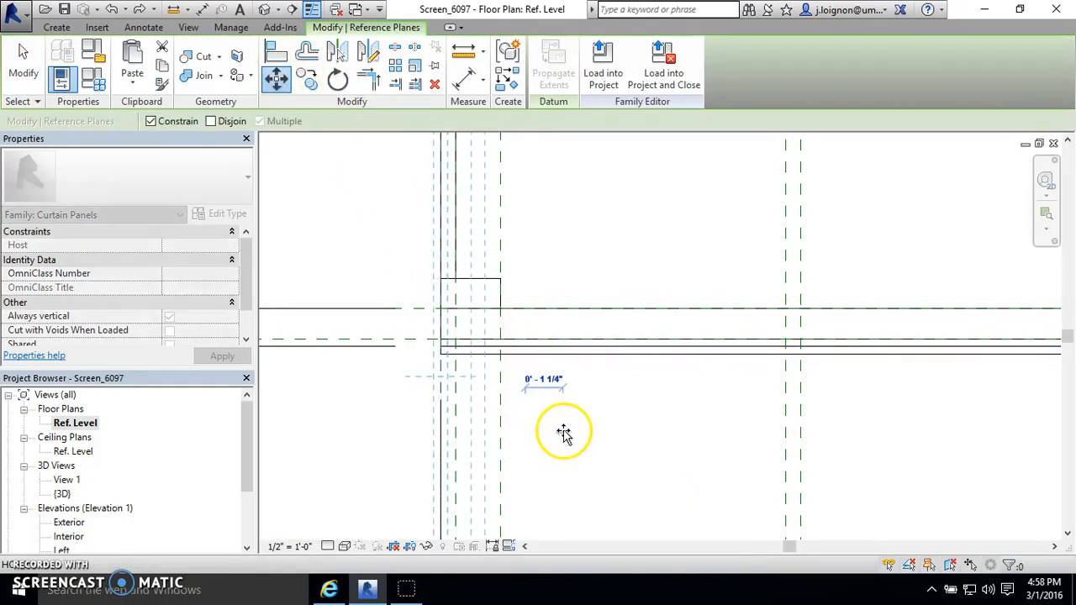
{"action": "left_click", "coordinate": [594, 427]}
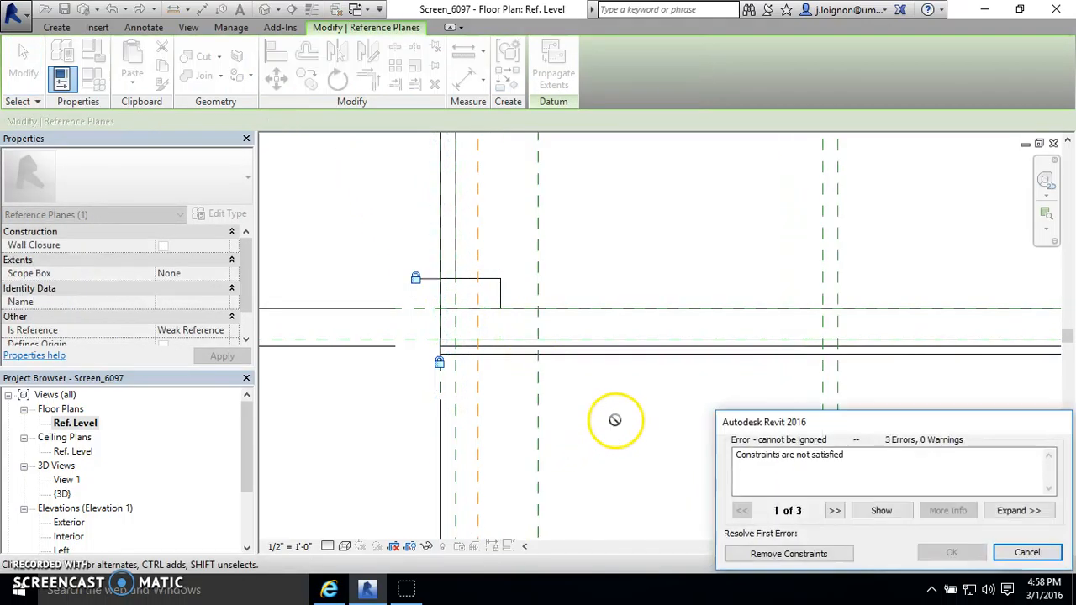
{"action": "left_click", "coordinate": [812, 556]}
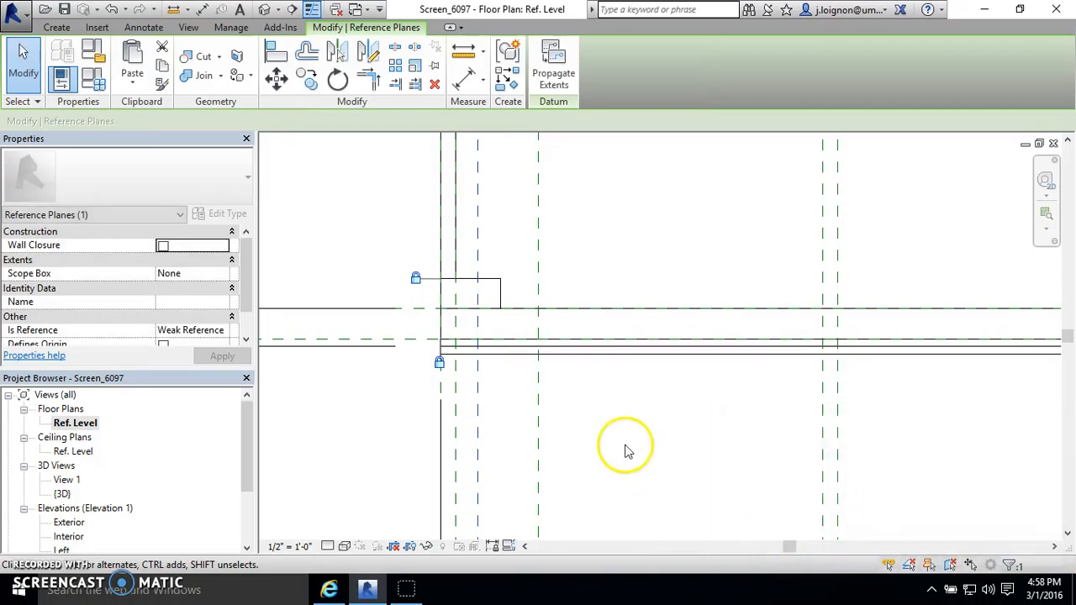
{"action": "scroll", "coordinate": [559, 357], "scroll_direction": "down", "scroll_amount": 5}
{"action": "key", "text": "Escape"}
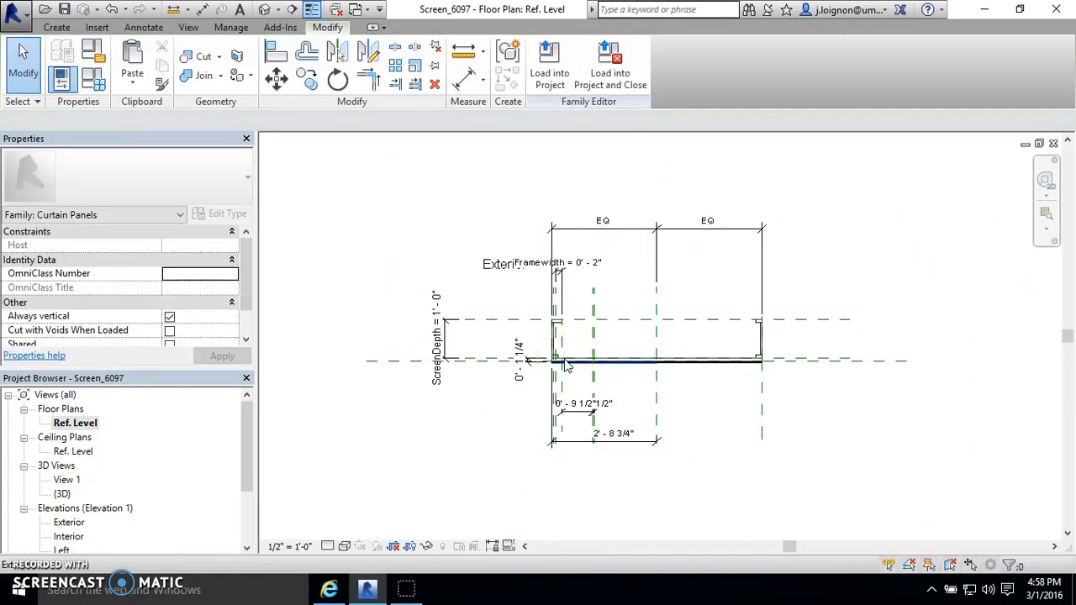
Step: Close the family's plan and elevation views to return to the project's 3D view
{"action": "left_click", "coordinate": [1056, 145]}
{"action": "left_click", "coordinate": [1053, 144]}
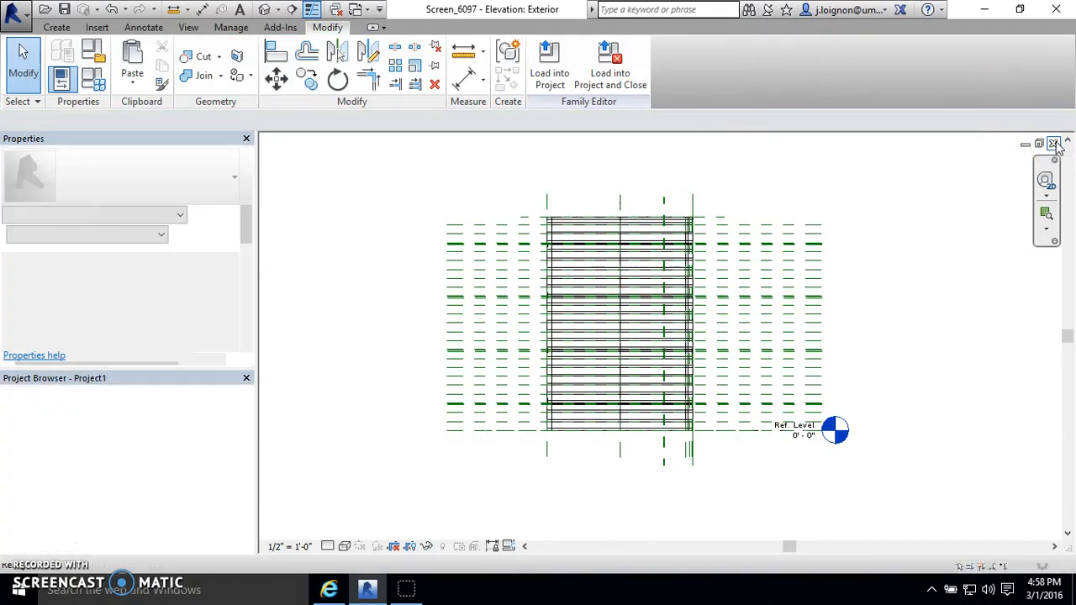
{"action": "scroll", "coordinate": [512, 307], "scroll_direction": "down", "scroll_amount": 5}
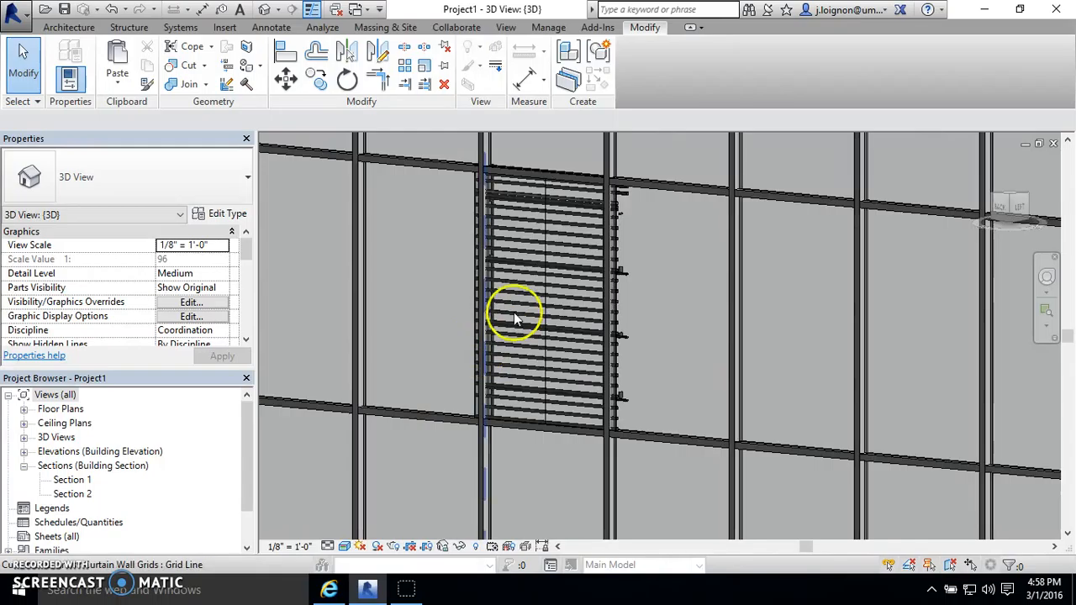
Step: Remove the segment of the upper horizontal grid line directly above the screen panel, merging the panel with the one above
{"action": "left_click", "coordinate": [598, 282]}
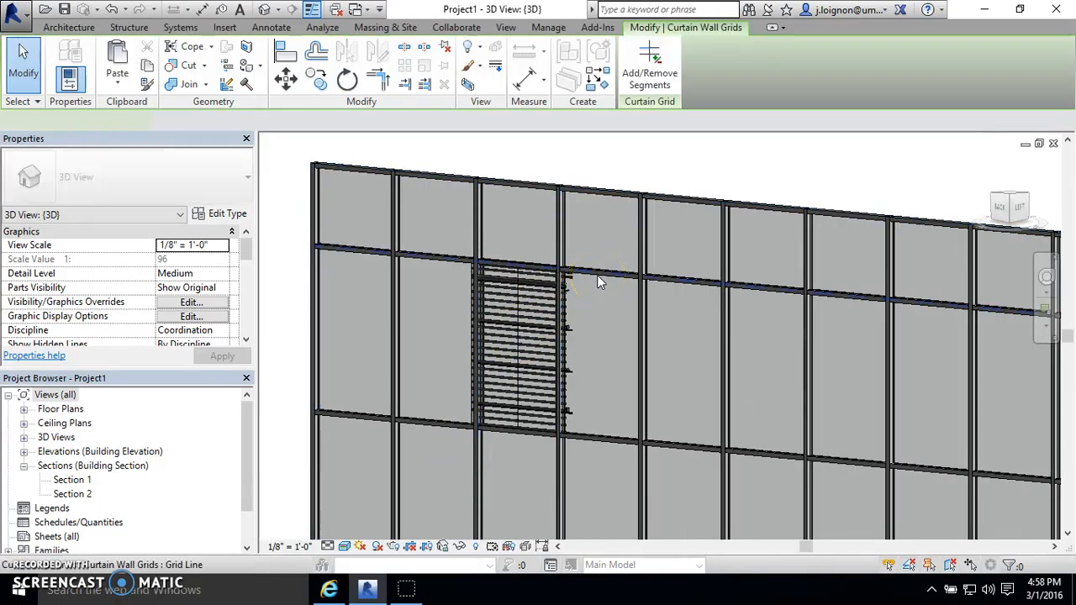
{"action": "scroll", "coordinate": [529, 317], "scroll_direction": "down", "scroll_amount": 4}
{"action": "scroll", "coordinate": [599, 300], "scroll_direction": "down", "scroll_amount": 3}
{"action": "scroll", "coordinate": [710, 311], "scroll_direction": "up", "scroll_amount": 4}
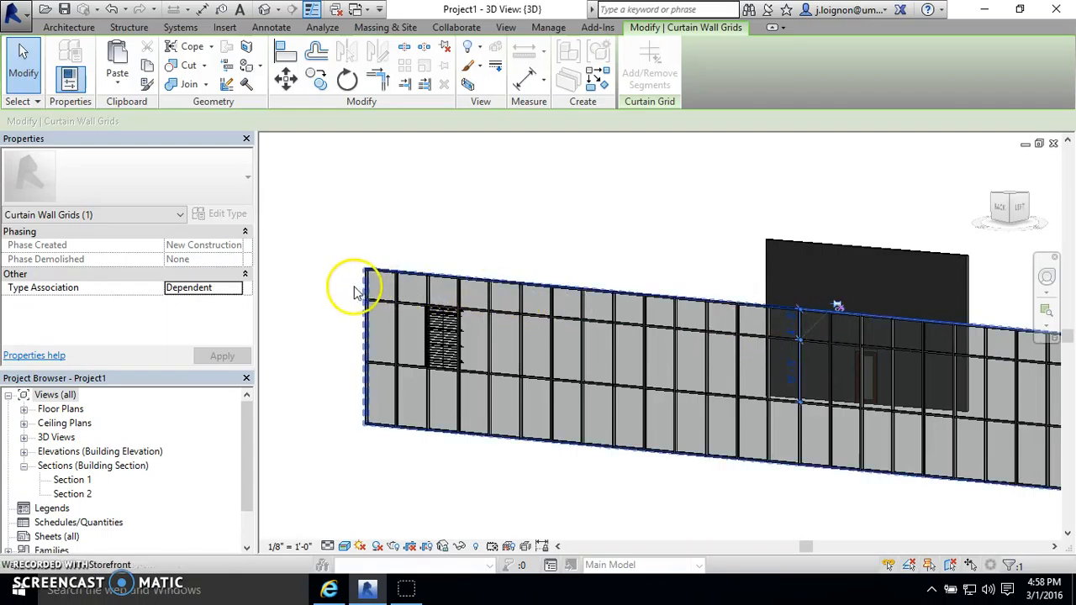
{"action": "scroll", "coordinate": [352, 294], "scroll_direction": "up", "scroll_amount": 3}
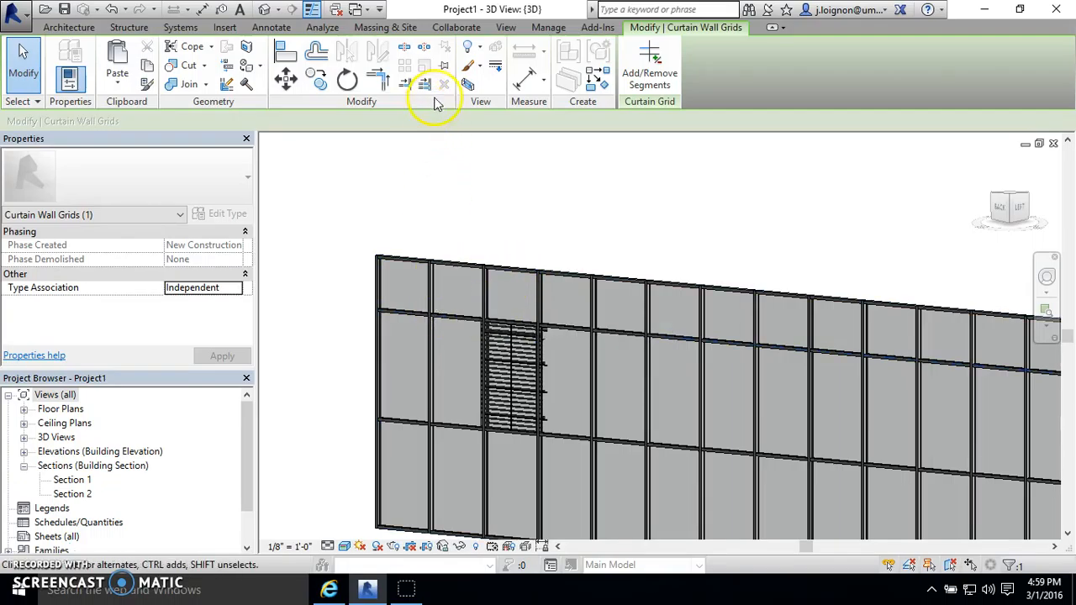
{"action": "left_click", "coordinate": [650, 69]}
{"action": "scroll", "coordinate": [521, 337], "scroll_direction": "up", "scroll_amount": 2}
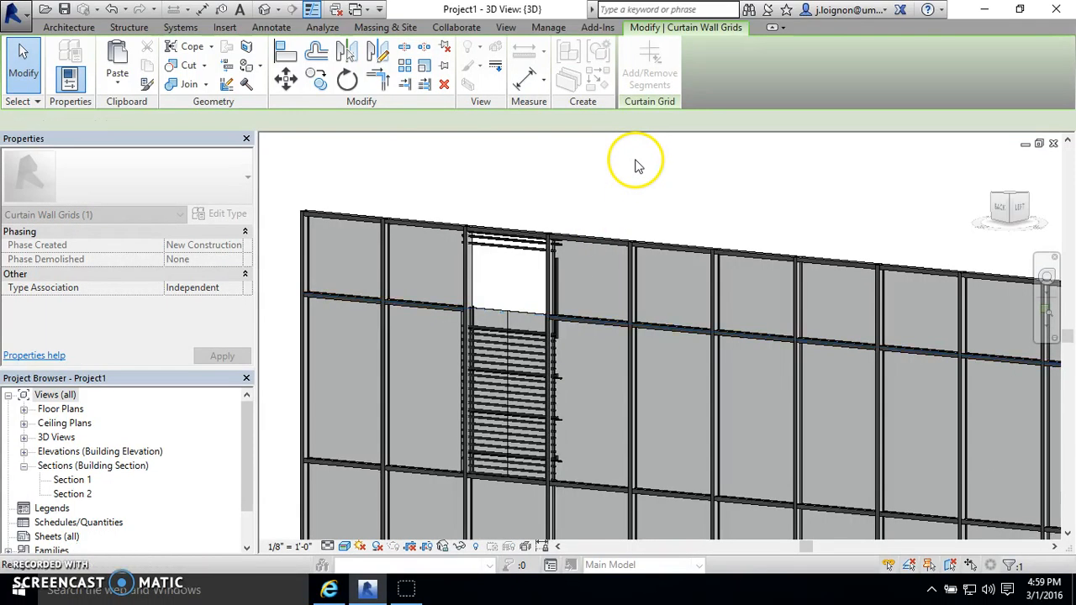
{"action": "key", "text": "Escape"}
Step: Examine how the louvers, frame and glass of the screen fill the enlarged curtain wall opening
{"action": "scroll", "coordinate": [505, 287], "scroll_direction": "up", "scroll_amount": 3}
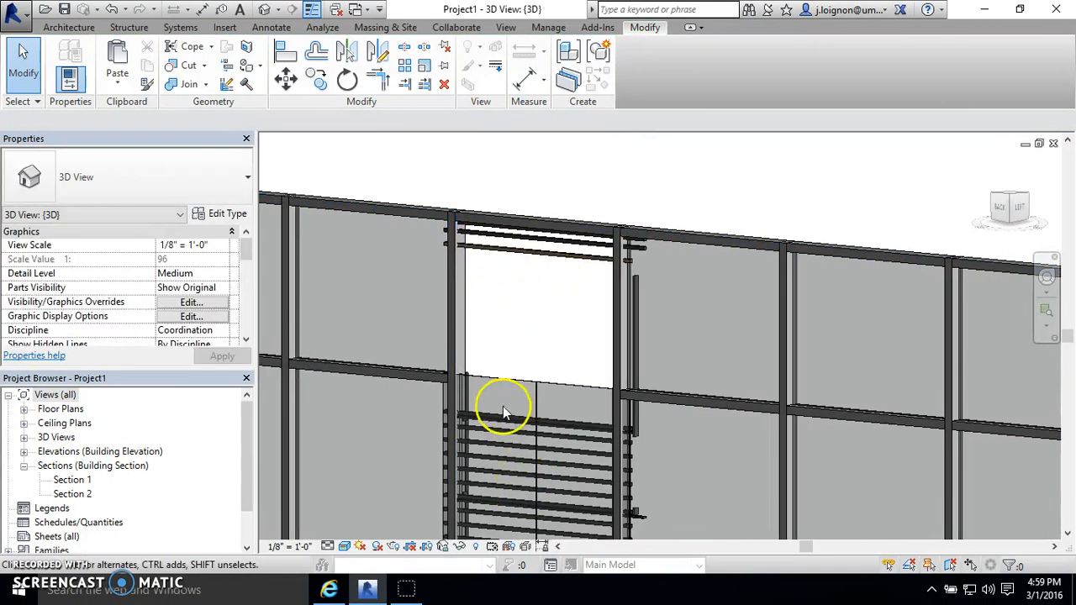
{"action": "scroll", "coordinate": [496, 418], "scroll_direction": "down", "scroll_amount": 3}
{"action": "scroll", "coordinate": [553, 320], "scroll_direction": "down", "scroll_amount": 2}
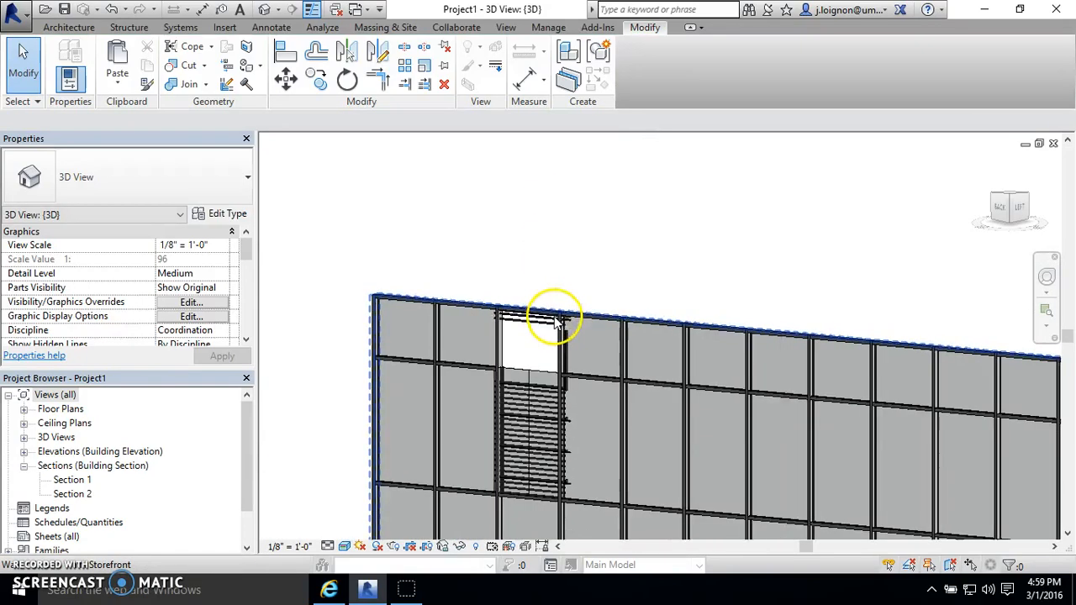
{"action": "scroll", "coordinate": [538, 322], "scroll_direction": "up", "scroll_amount": 4}
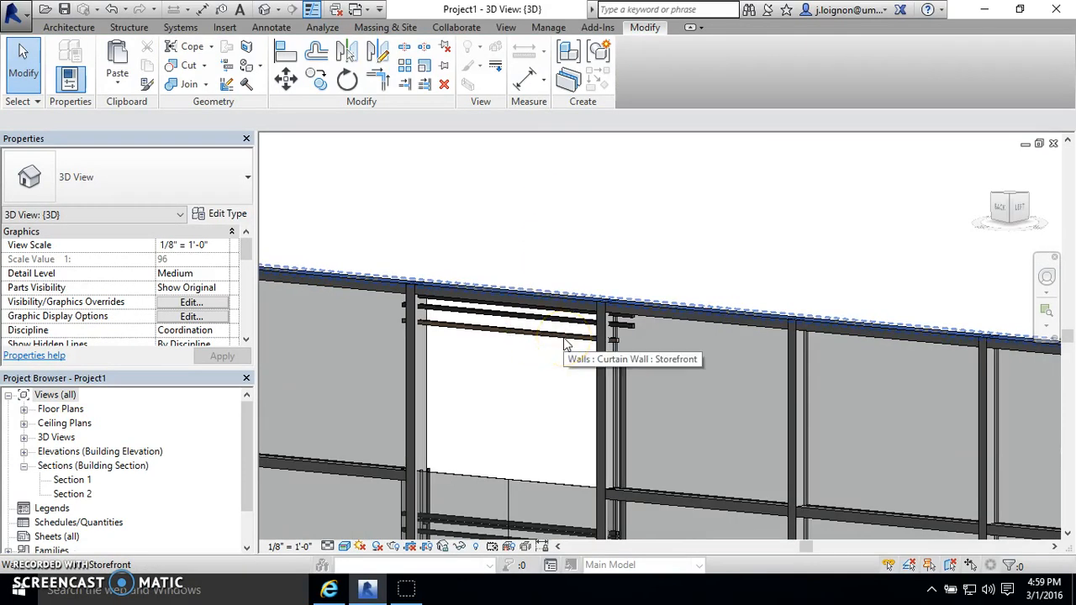
Step: Examine the upper part of the merged screen panel against the mullions and grid lines of the neighboring panels
{"action": "left_click", "coordinate": [565, 344]}
{"action": "left_click", "coordinate": [551, 339]}
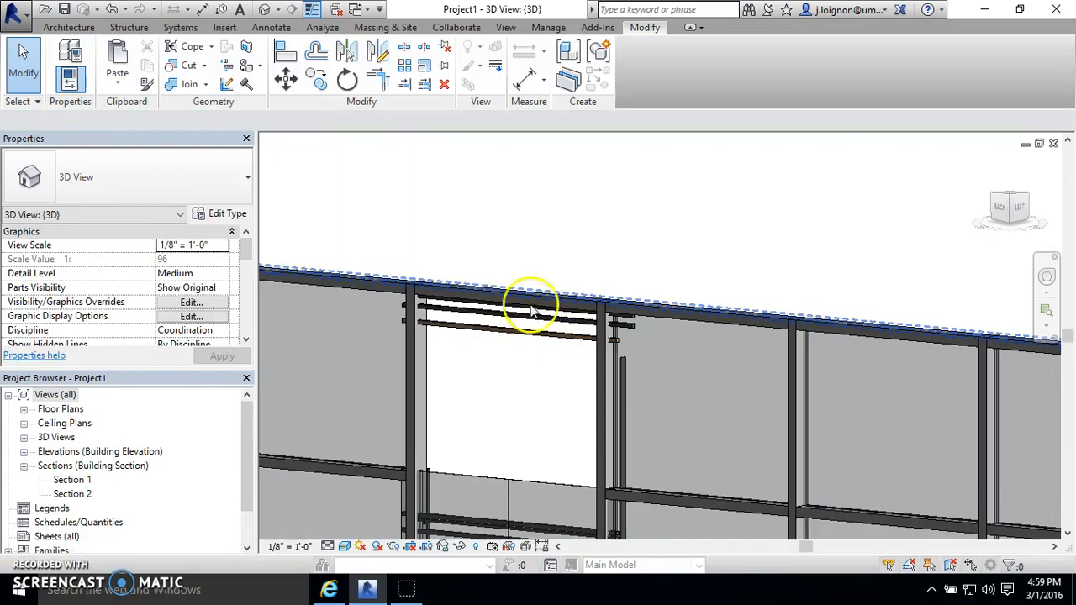
{"action": "scroll", "coordinate": [531, 311], "scroll_direction": "down", "scroll_amount": 3}
{"action": "middle_click_drag", "start_coordinate": [541, 230], "coordinate": [559, 294], "text": "shift"}
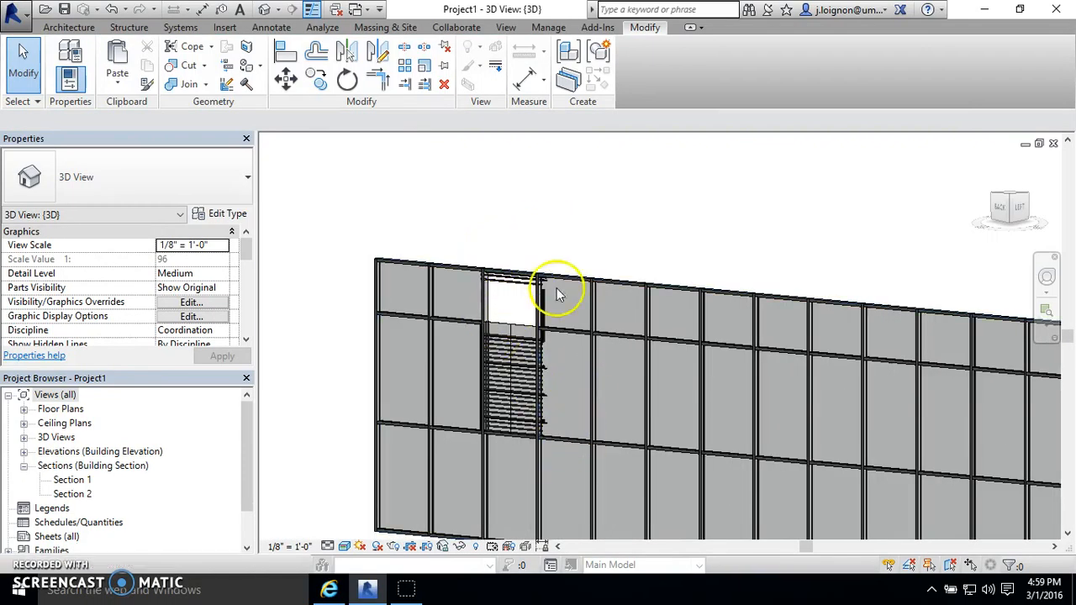
{"action": "scroll", "coordinate": [493, 356], "scroll_direction": "up", "scroll_amount": 4}
{"action": "scroll", "coordinate": [497, 322], "scroll_direction": "up", "scroll_amount": 1}
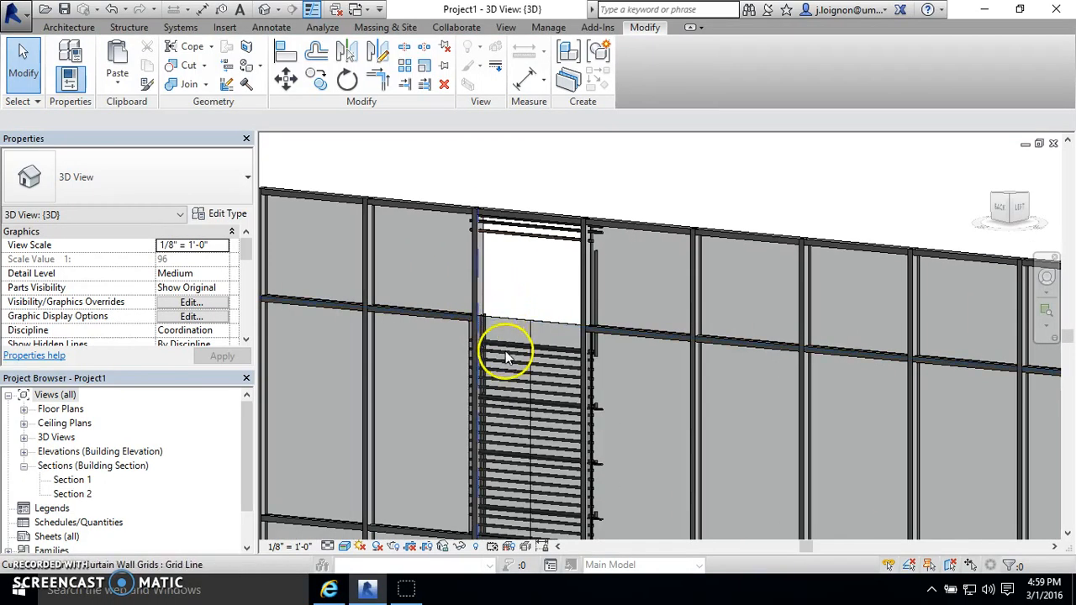
{"action": "scroll", "coordinate": [533, 320], "scroll_direction": "down", "scroll_amount": 2}
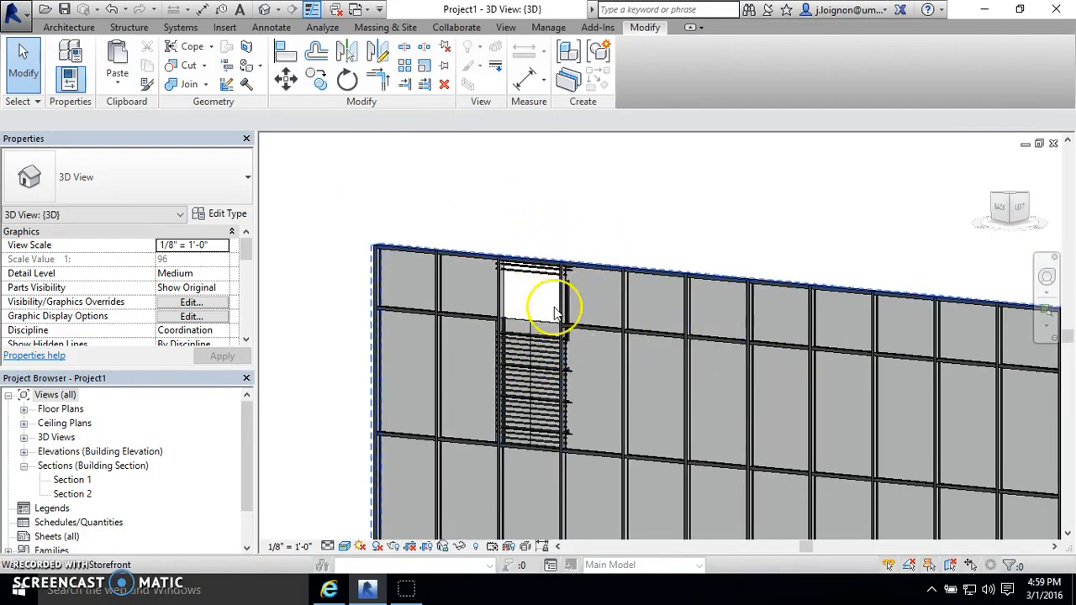
{"action": "left_click", "coordinate": [599, 275]}
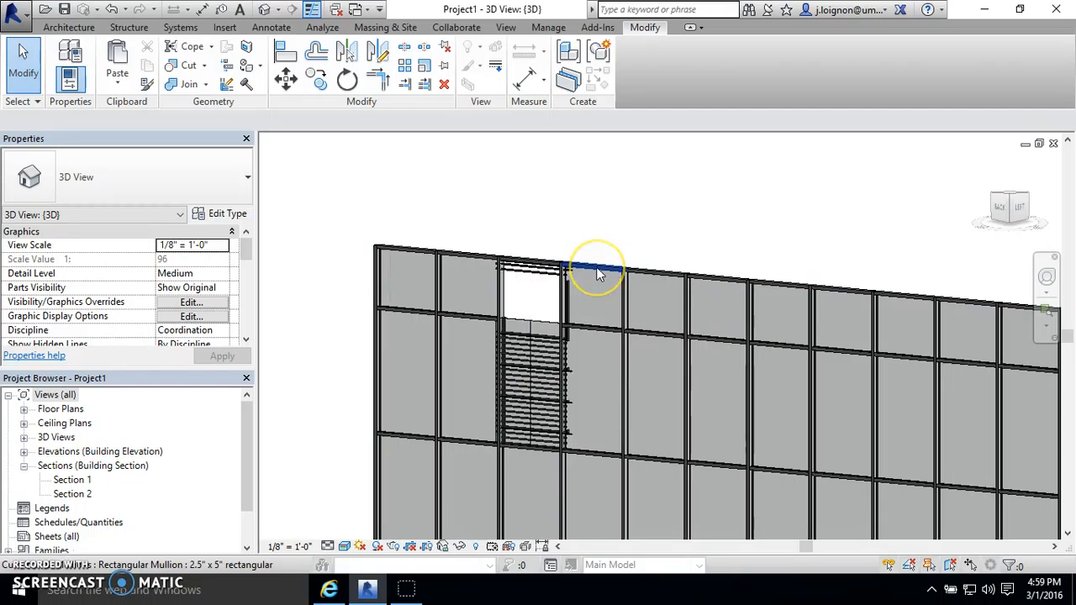
{"action": "left_click", "coordinate": [521, 294]}
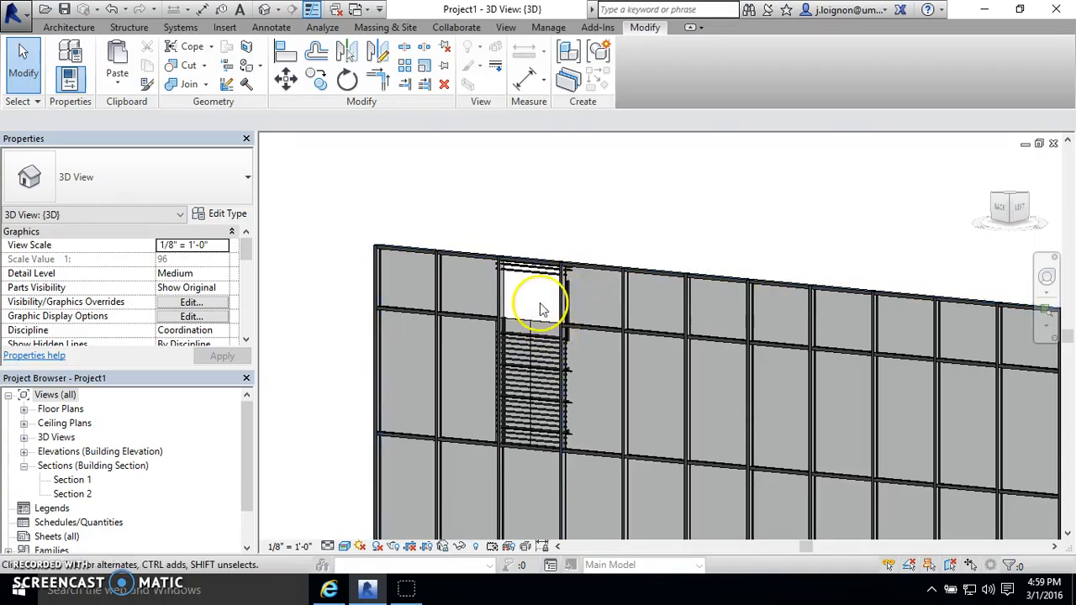
Step: Undo the grid segment removal above the screen panel, restoring the separate panels
{"action": "key", "text": "ctrl+z"}
{"action": "key", "text": "ctrl+z"}
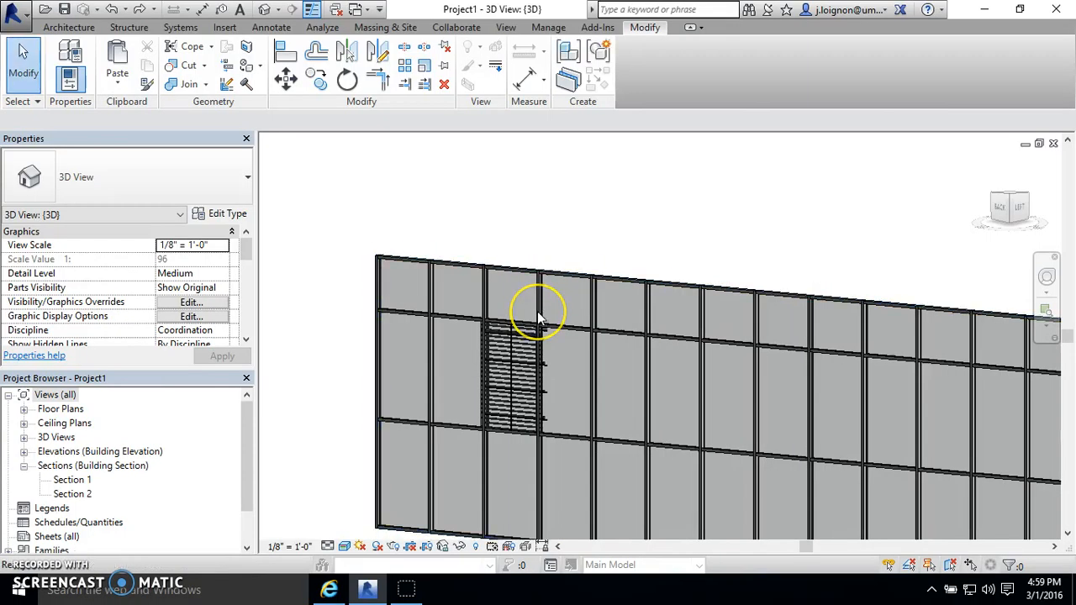
{"action": "scroll", "coordinate": [435, 329], "scroll_direction": "up", "scroll_amount": 2}
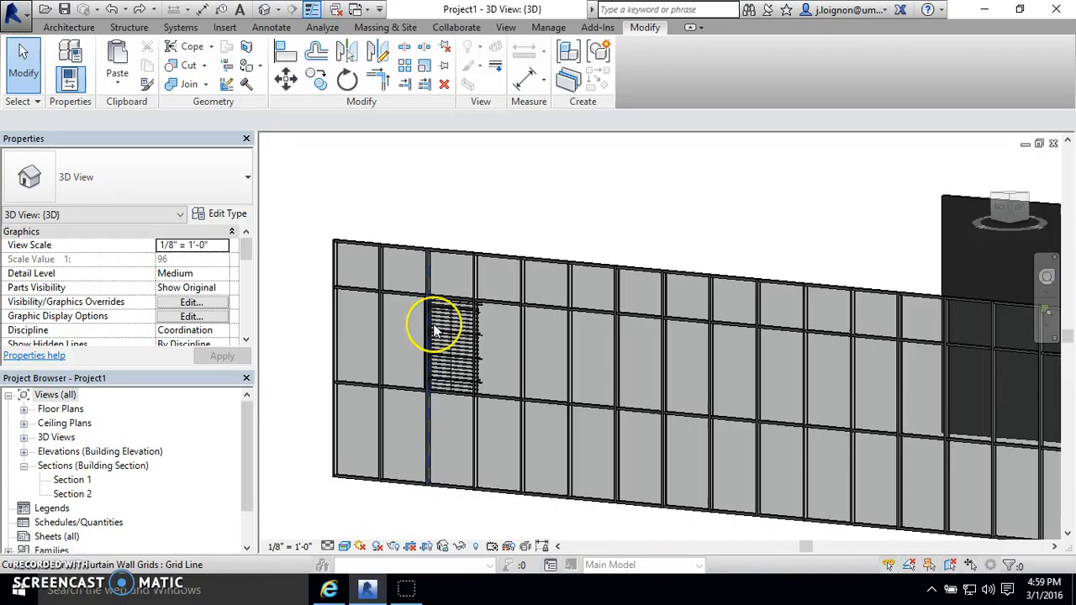
{"action": "scroll", "coordinate": [434, 329], "scroll_direction": "up", "scroll_amount": 3}
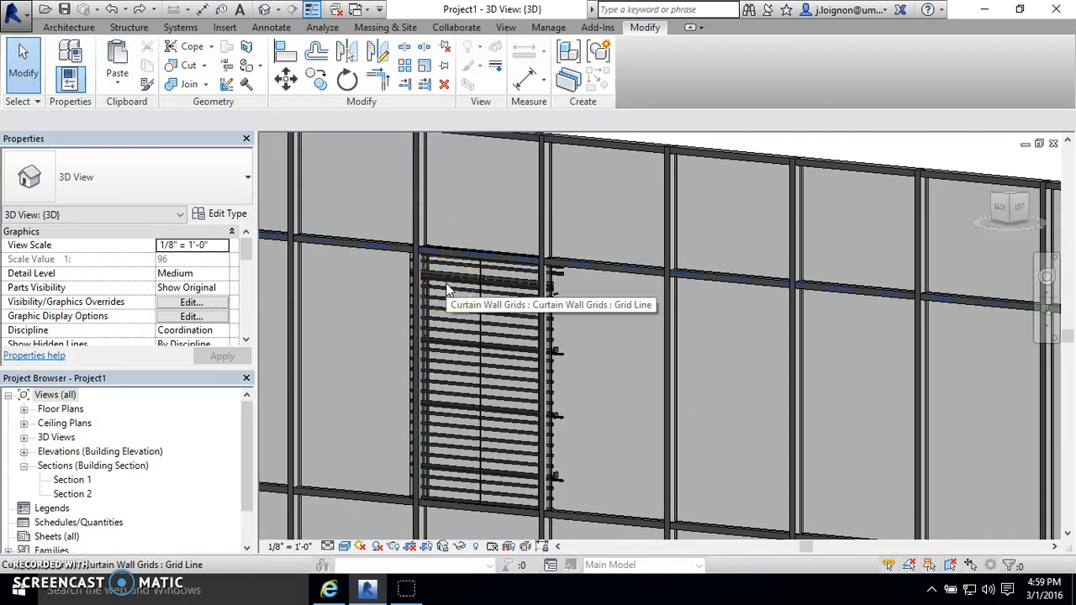
{"action": "scroll", "coordinate": [448, 292], "scroll_direction": "down", "scroll_amount": 3}
{"action": "left_click", "coordinate": [455, 282]}
{"action": "scroll", "coordinate": [461, 285], "scroll_direction": "up", "scroll_amount": 3}
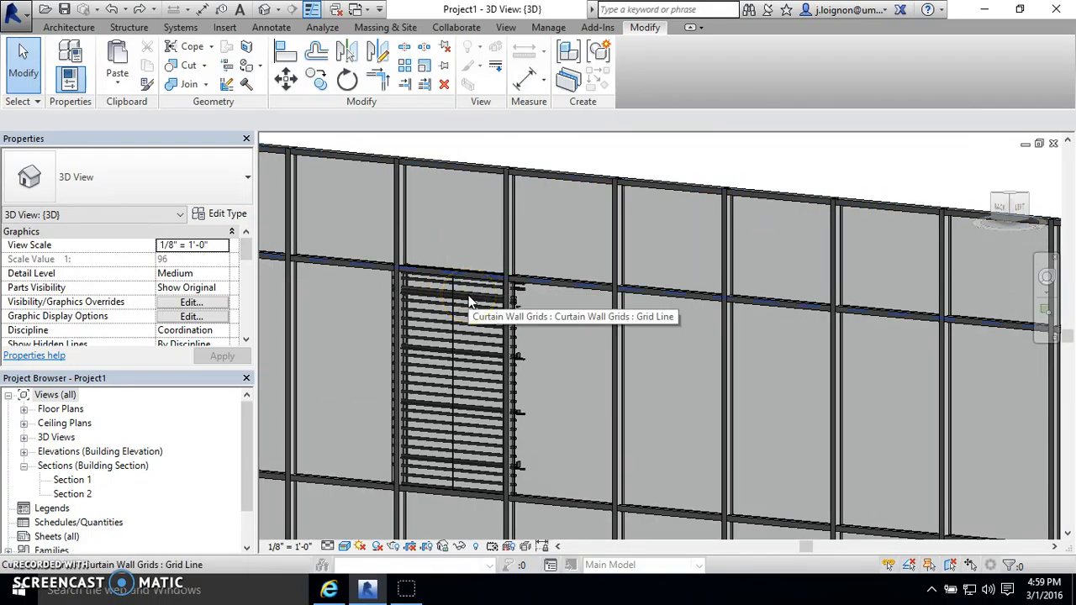
{"action": "scroll", "coordinate": [469, 299], "scroll_direction": "up", "scroll_amount": 4}
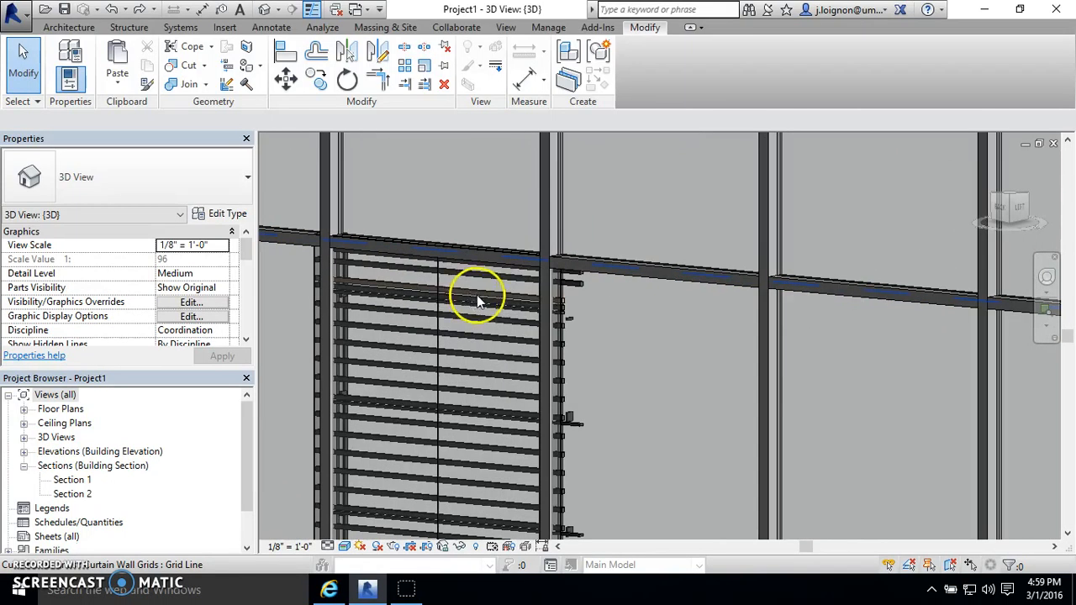
{"action": "left_click", "coordinate": [570, 290]}
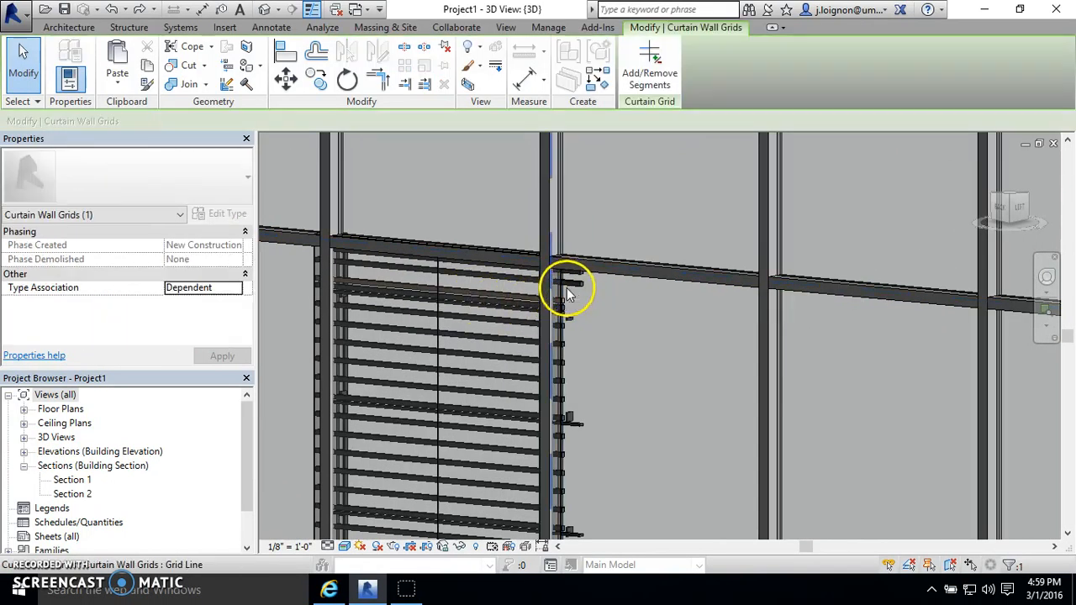
{"action": "scroll", "coordinate": [567, 289], "scroll_direction": "down", "scroll_amount": 3}
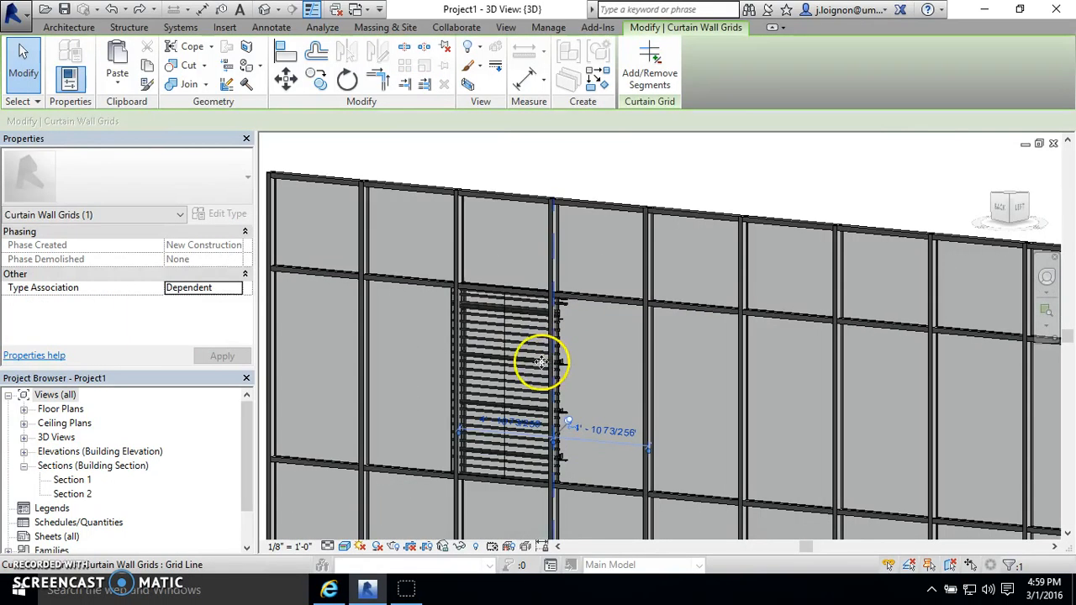
{"action": "left_click", "coordinate": [69, 27]}
{"action": "left_click", "coordinate": [202, 89]}
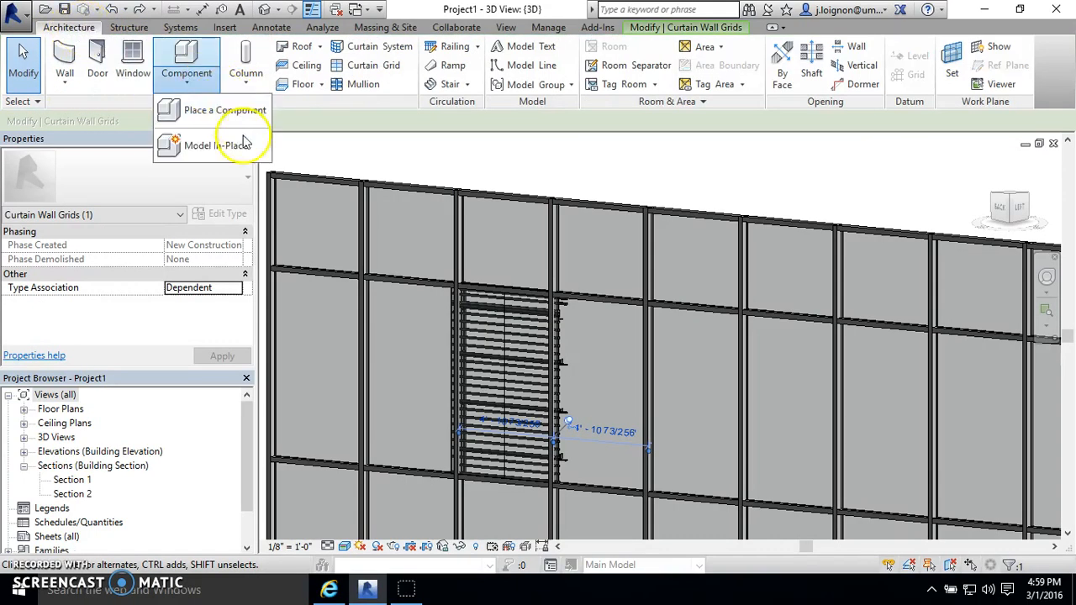
{"action": "left_click", "coordinate": [414, 155]}
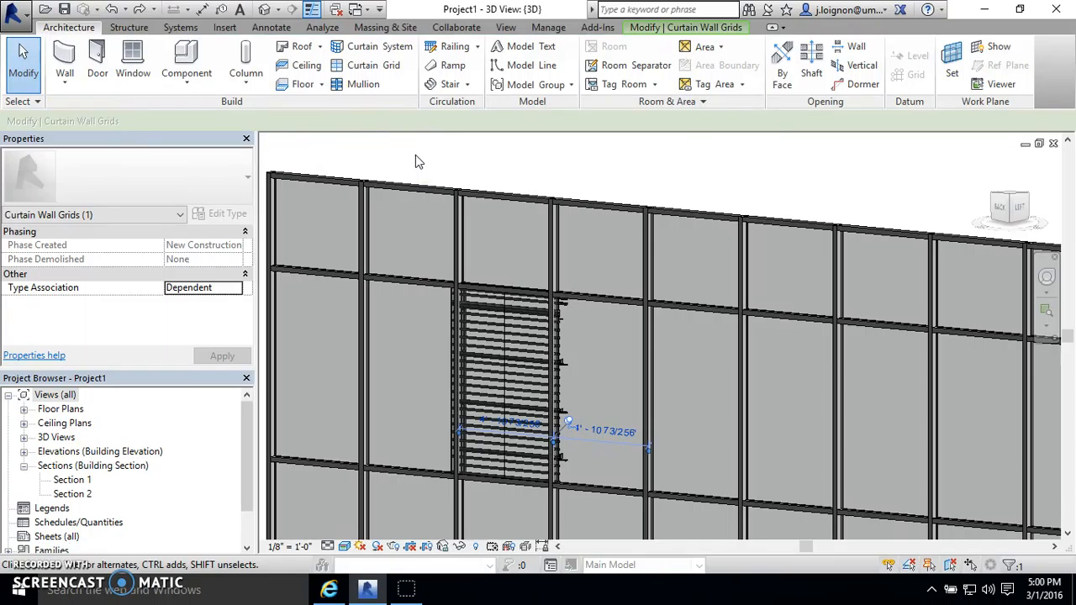
{"action": "key", "text": "Escape"}
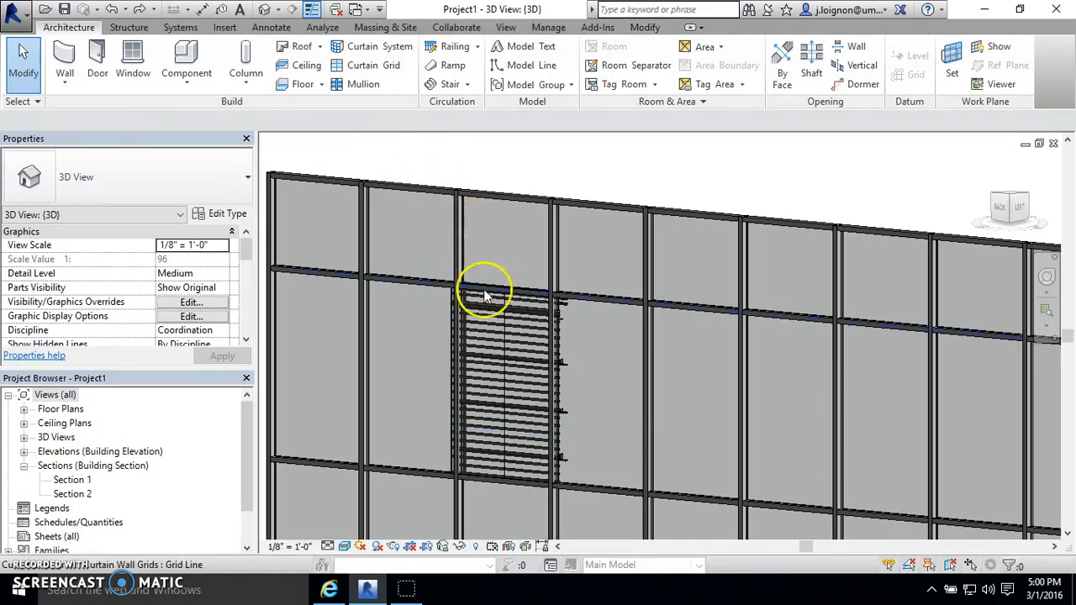
{"action": "scroll", "coordinate": [488, 352], "scroll_direction": "down", "scroll_amount": 5}
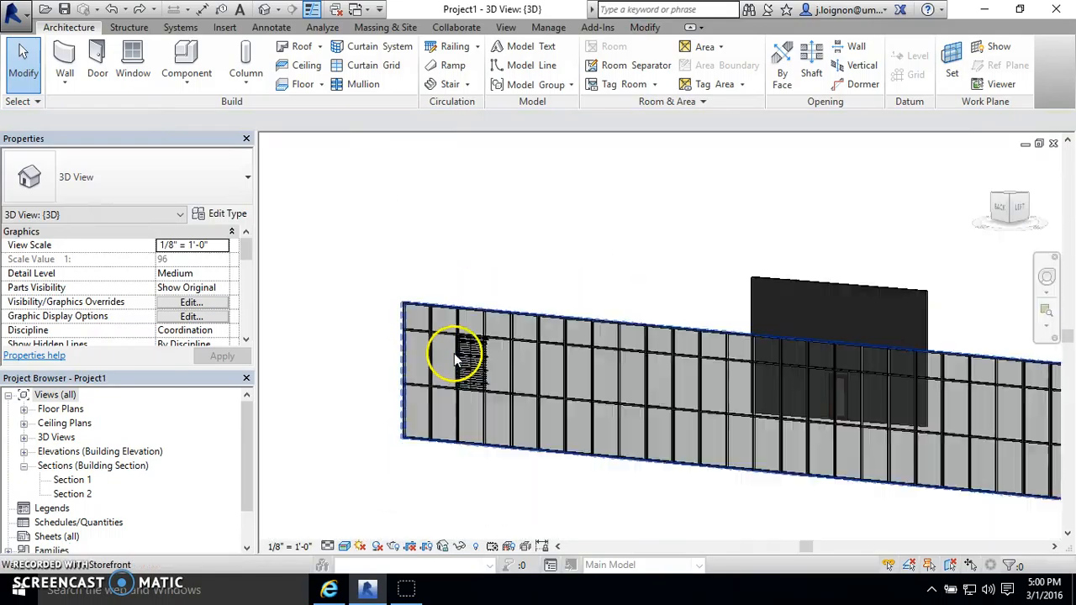
{"action": "scroll", "coordinate": [468, 330], "scroll_direction": "down", "scroll_amount": 3}
Step: Switch to Internet Explorer, search the RevitCity downloads for tables and browse the results for a picnic table
{"action": "left_click", "coordinate": [329, 590]}
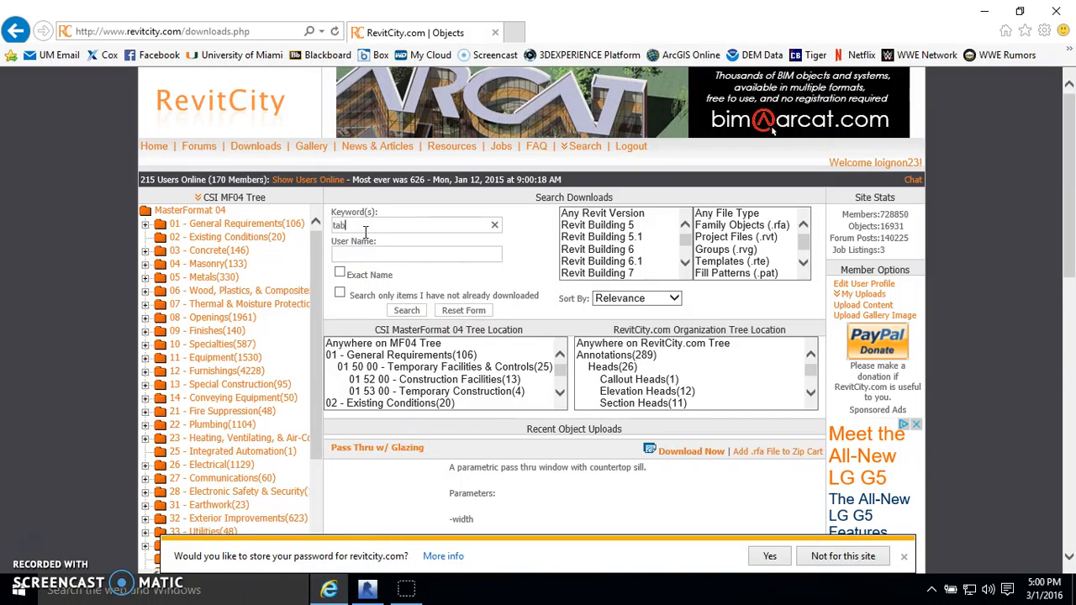
{"action": "key", "text": "Return"}
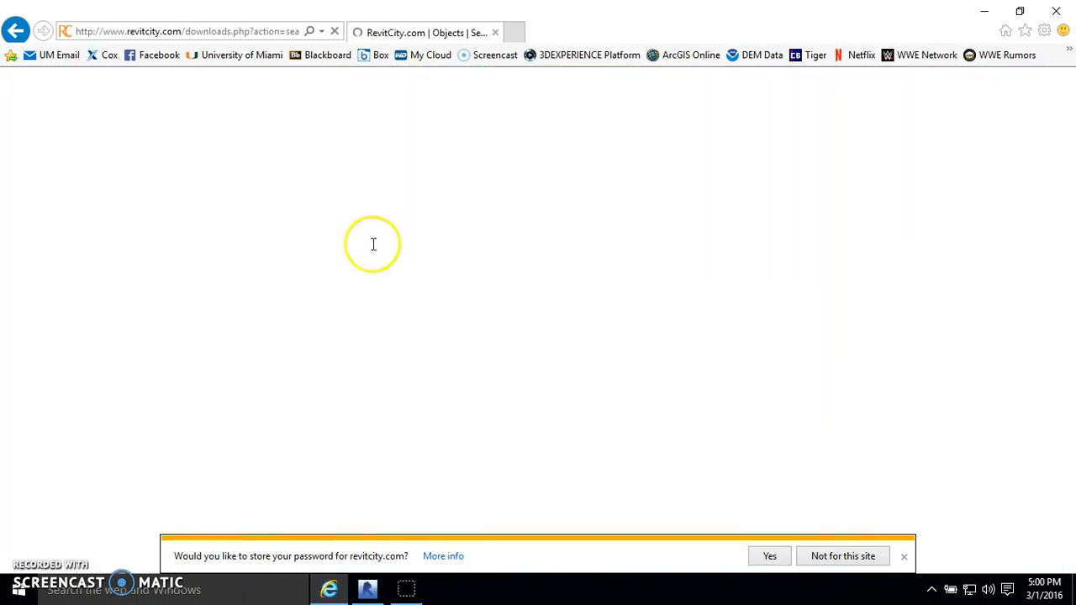
{"action": "scroll", "coordinate": [512, 336], "scroll_direction": "down", "scroll_amount": 10}
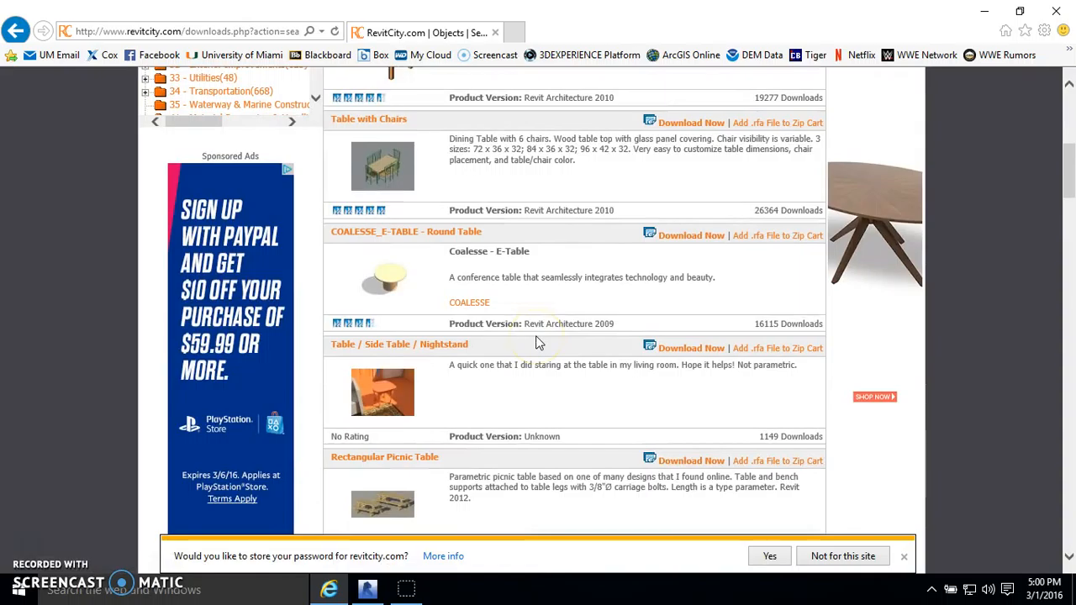
{"action": "scroll", "coordinate": [537, 338], "scroll_direction": "down", "scroll_amount": 8}
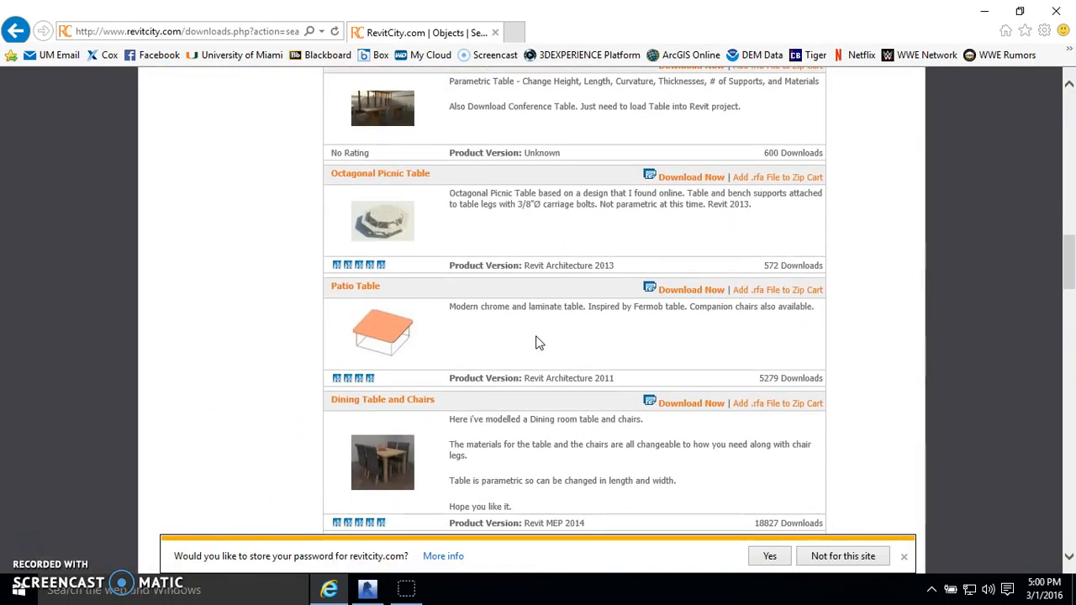
Step: Download the Octagonal Picnic Table family file to the Desktop, close the browser and return to the Revit project
{"action": "left_click", "coordinate": [381, 213]}
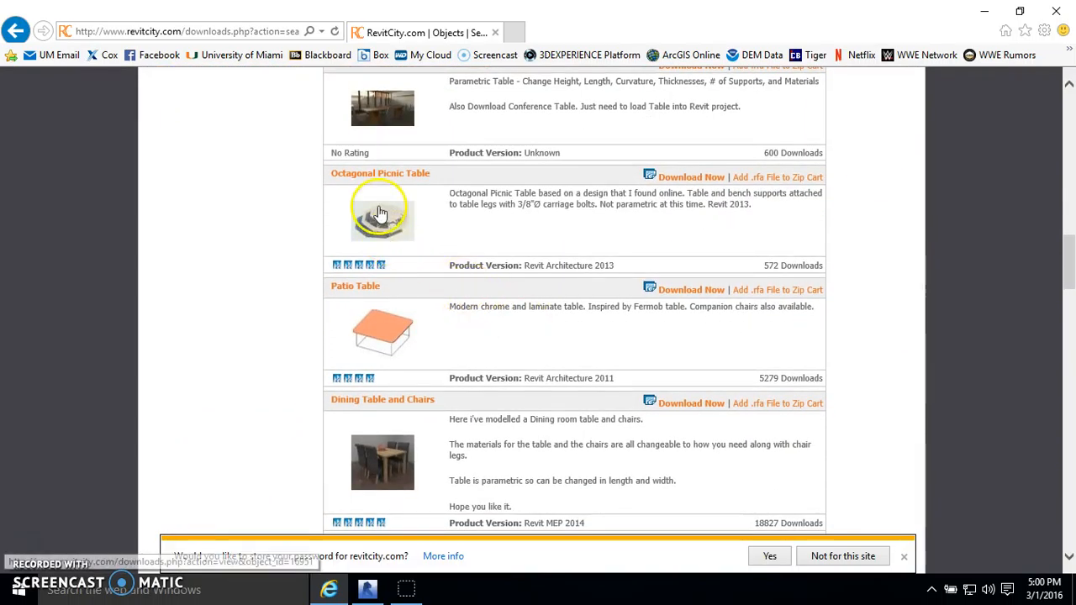
{"action": "left_click", "coordinate": [691, 178]}
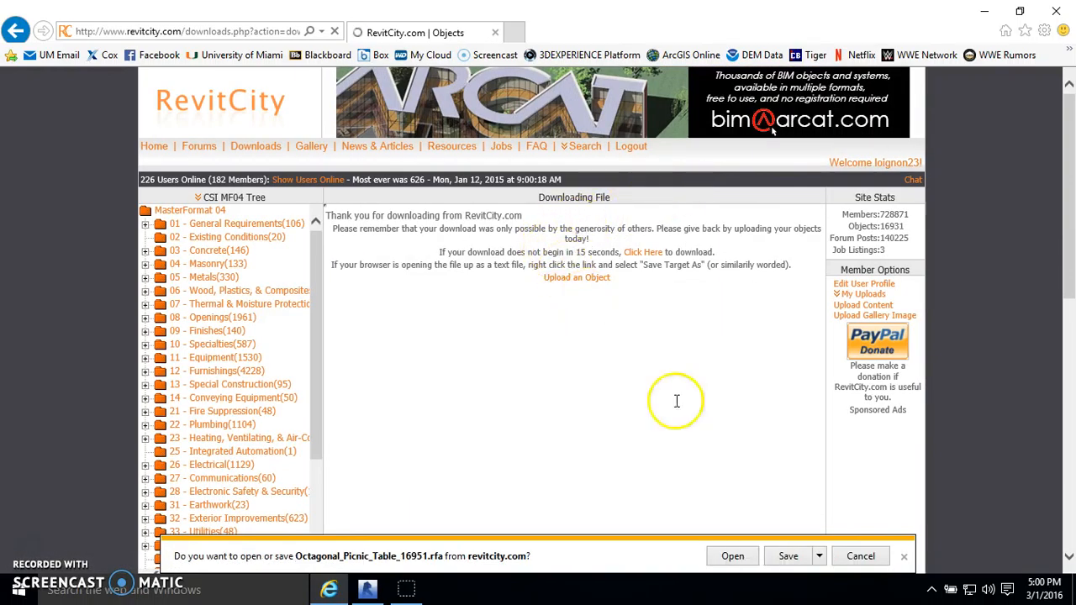
{"action": "left_click", "coordinate": [789, 560]}
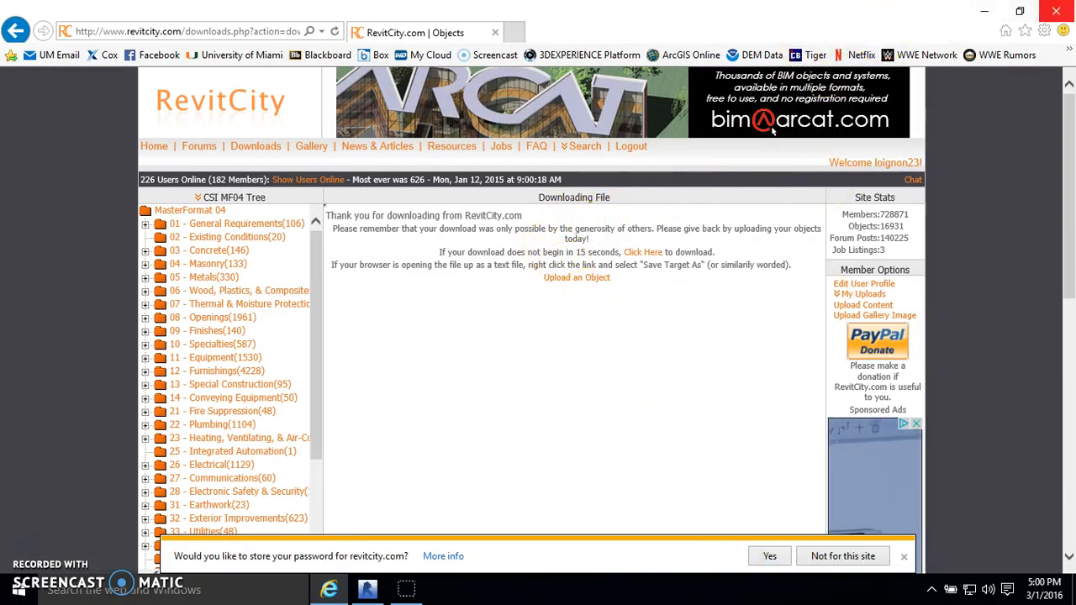
{"action": "left_click", "coordinate": [1071, 5]}
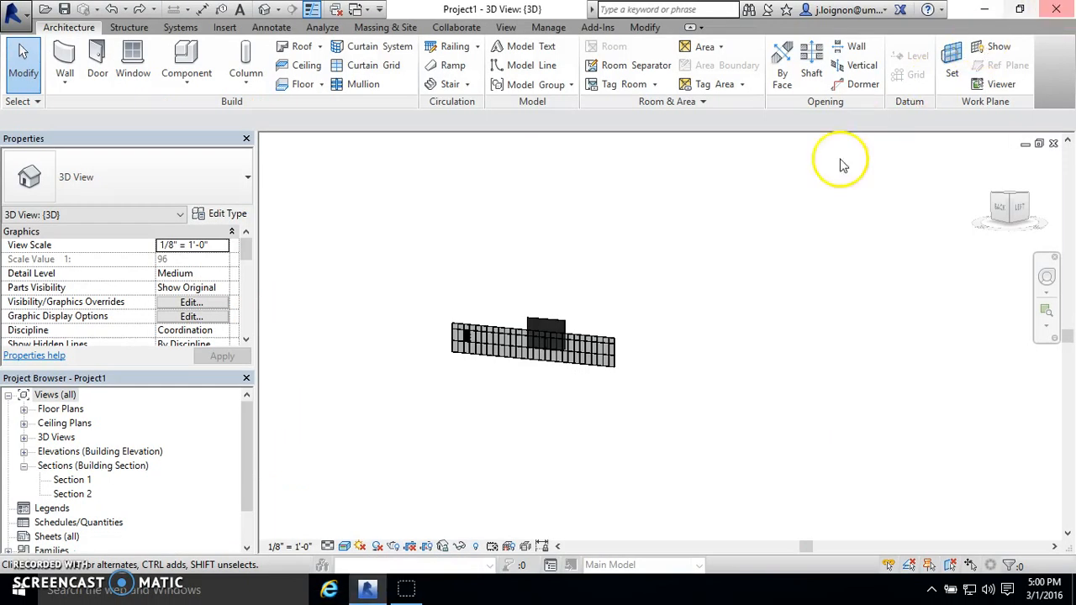
{"action": "left_click", "coordinate": [370, 590]}
{"action": "left_click_drag", "start_coordinate": [88, 436], "coordinate": [432, 278]}
{"action": "left_click", "coordinate": [368, 588]}
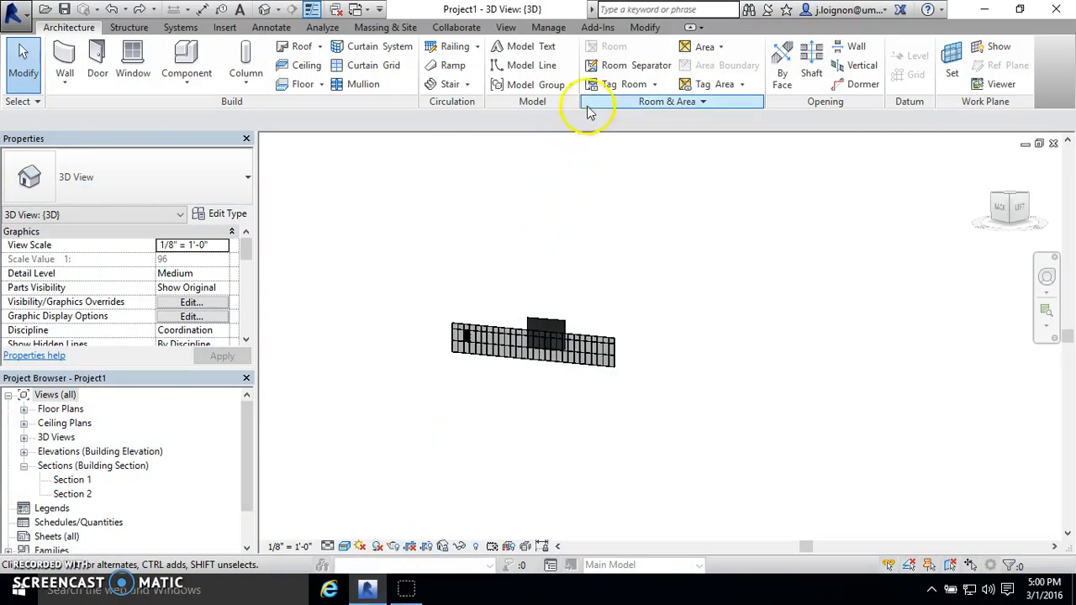
Step: Load the Octagonal_Picnic_Table_16951 family from the Desktop into the project
{"action": "left_click", "coordinate": [226, 27]}
{"action": "left_click", "coordinate": [505, 71]}
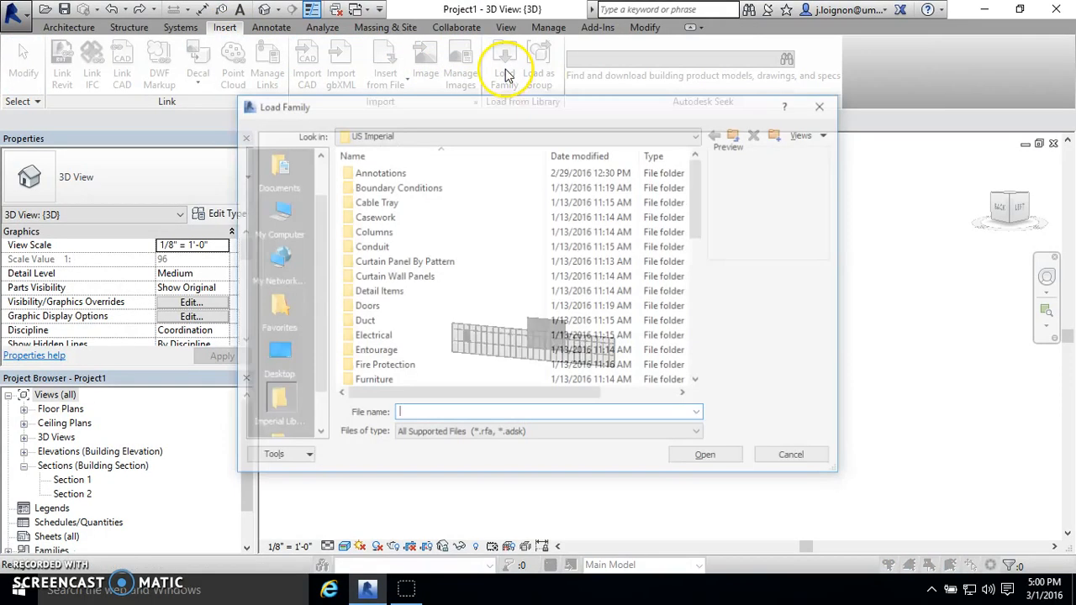
{"action": "left_click", "coordinate": [275, 358]}
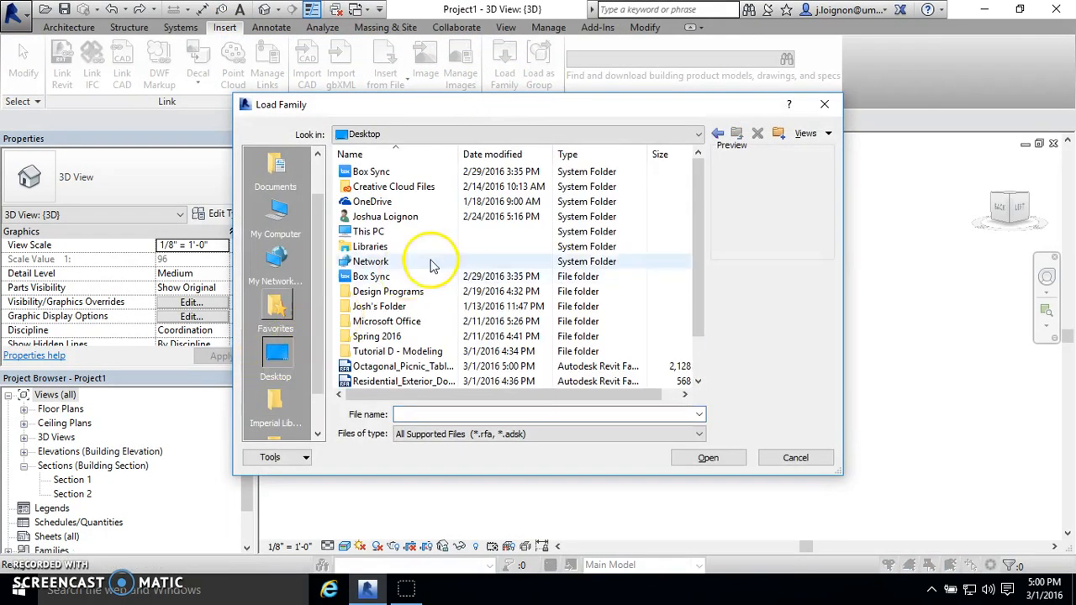
{"action": "scroll", "coordinate": [431, 265], "scroll_direction": "down", "scroll_amount": 1}
{"action": "left_click", "coordinate": [419, 323]}
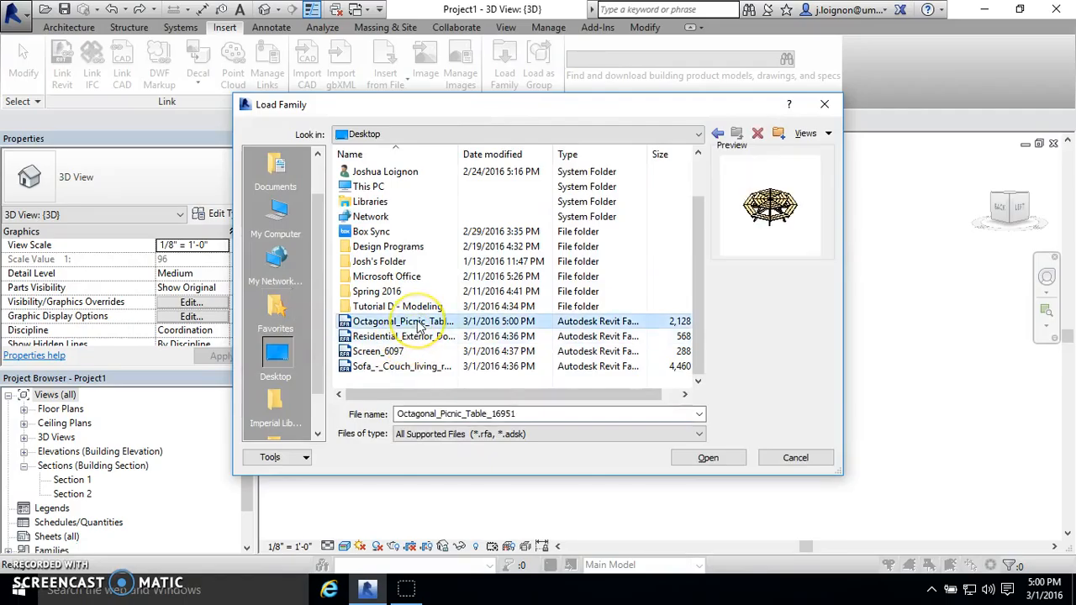
{"action": "double_click", "coordinate": [420, 325]}
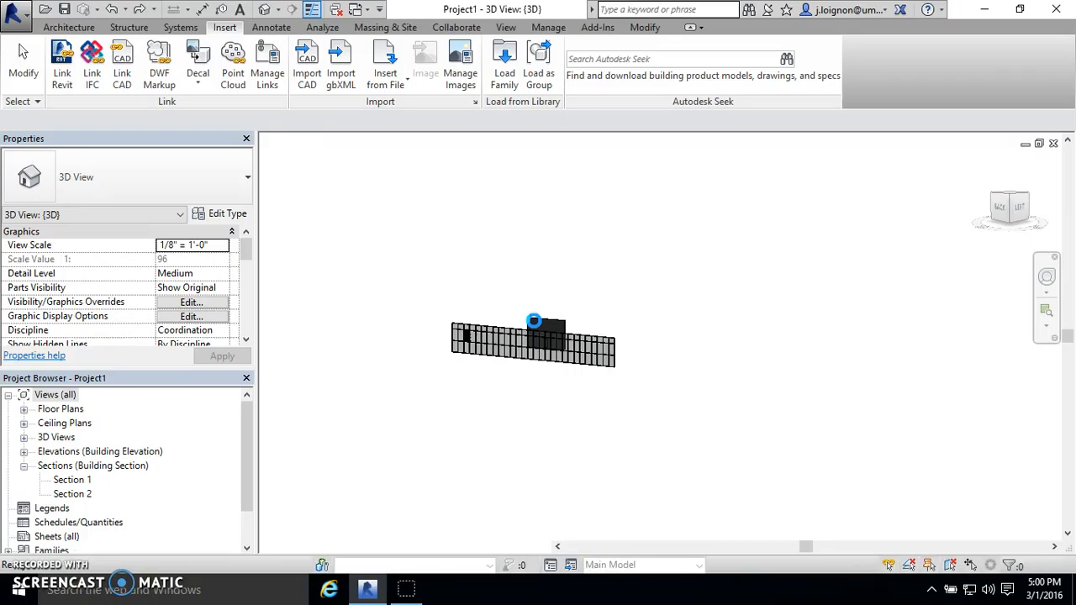
{"action": "left_click", "coordinate": [538, 235]}
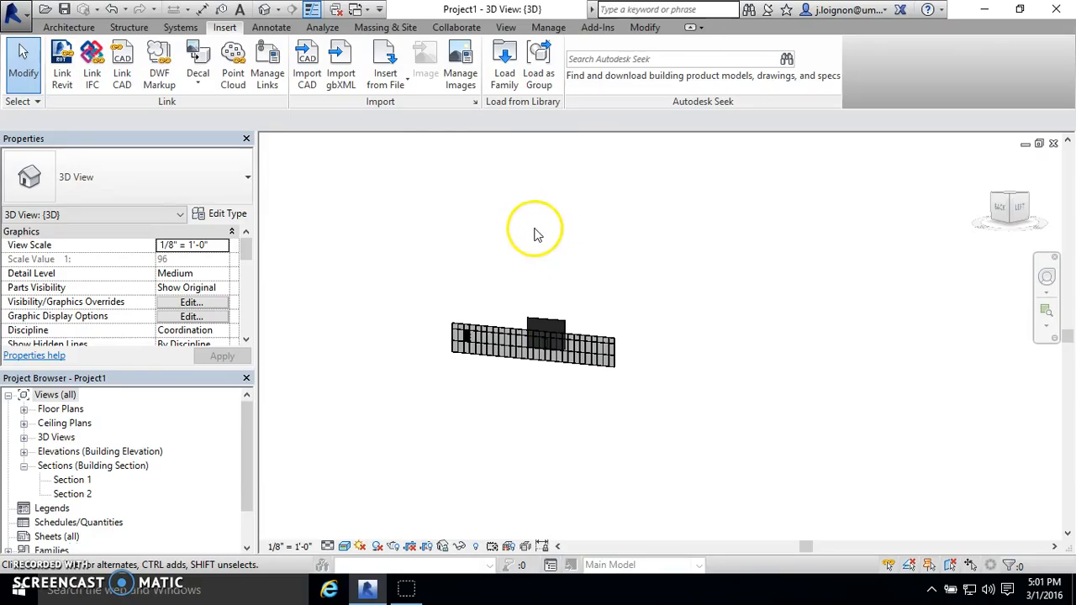
Step: Place one Octagonal Picnic Table component on Level 1 just beyond the end of the curtain wall and inspect it up close
{"action": "left_click", "coordinate": [69, 27]}
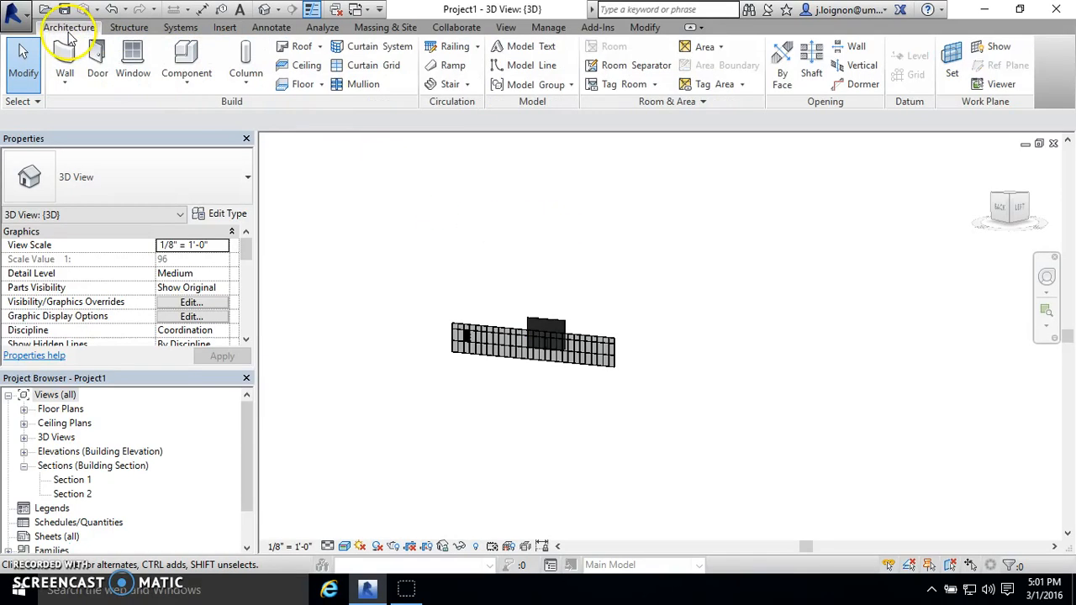
{"action": "left_click", "coordinate": [189, 53]}
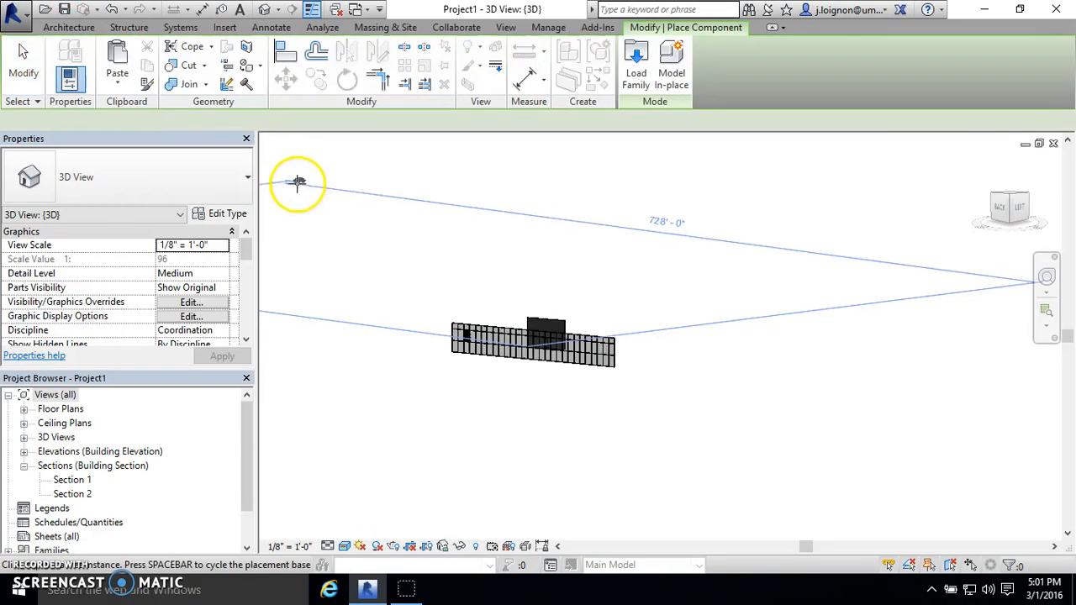
{"action": "scroll", "coordinate": [690, 374], "scroll_direction": "up", "scroll_amount": 2}
{"action": "scroll", "coordinate": [616, 342], "scroll_direction": "up", "scroll_amount": 1}
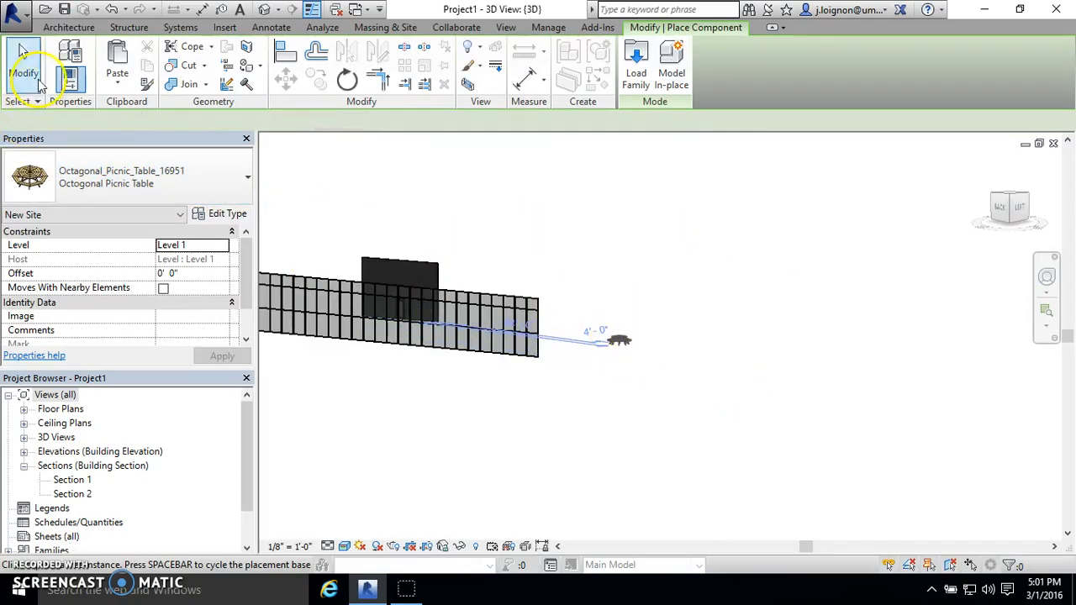
{"action": "left_click", "coordinate": [24, 63]}
{"action": "scroll", "coordinate": [617, 344], "scroll_direction": "up", "scroll_amount": 4}
{"action": "scroll", "coordinate": [589, 376], "scroll_direction": "up", "scroll_amount": 5}
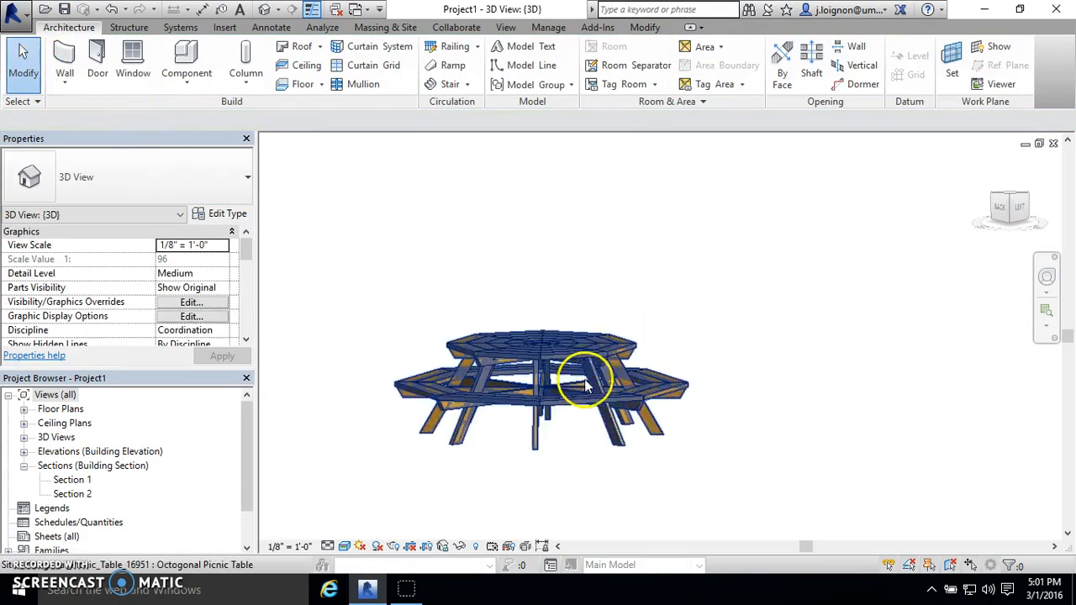
Step: Select the placed picnic table and look at it from several angles, including from above
{"action": "middle_click_drag", "start_coordinate": [860, 234], "coordinate": [829, 286], "text": "shift"}
{"action": "scroll", "coordinate": [827, 259], "scroll_direction": "down", "scroll_amount": 5}
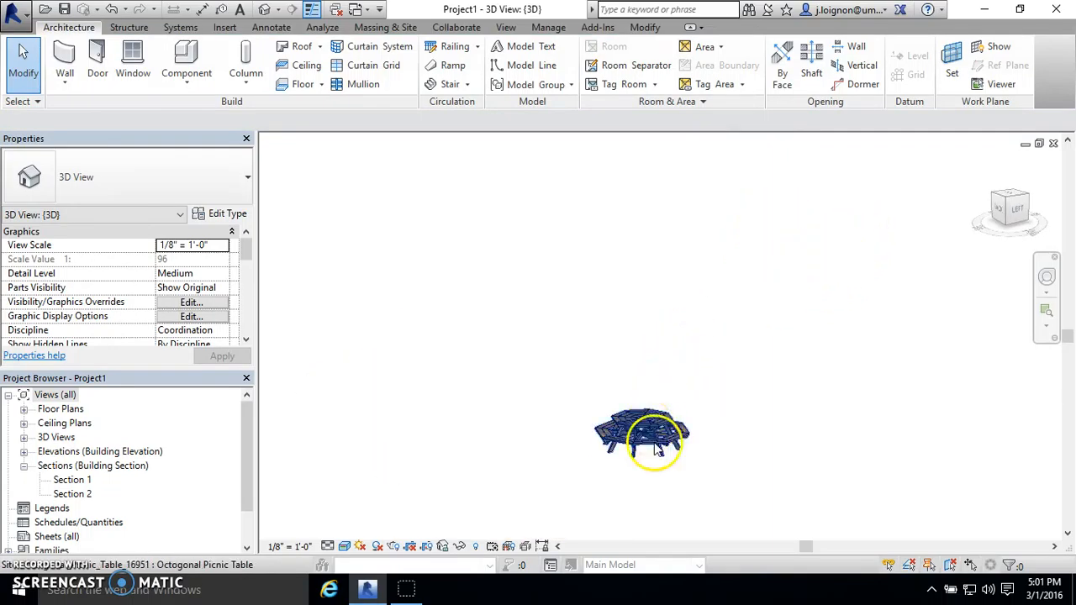
{"action": "scroll", "coordinate": [655, 450], "scroll_direction": "up", "scroll_amount": 5}
{"action": "left_click", "coordinate": [724, 387]}
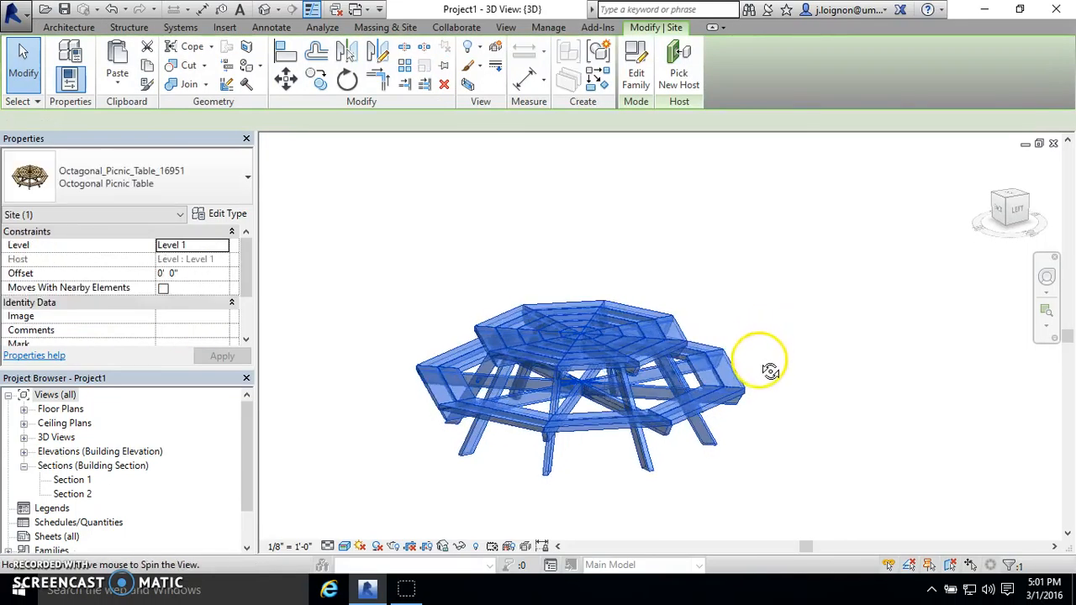
{"action": "middle_click_drag", "start_coordinate": [768, 370], "coordinate": [799, 329], "text": "shift"}
{"action": "left_click", "coordinate": [765, 329]}
{"action": "left_click", "coordinate": [582, 408]}
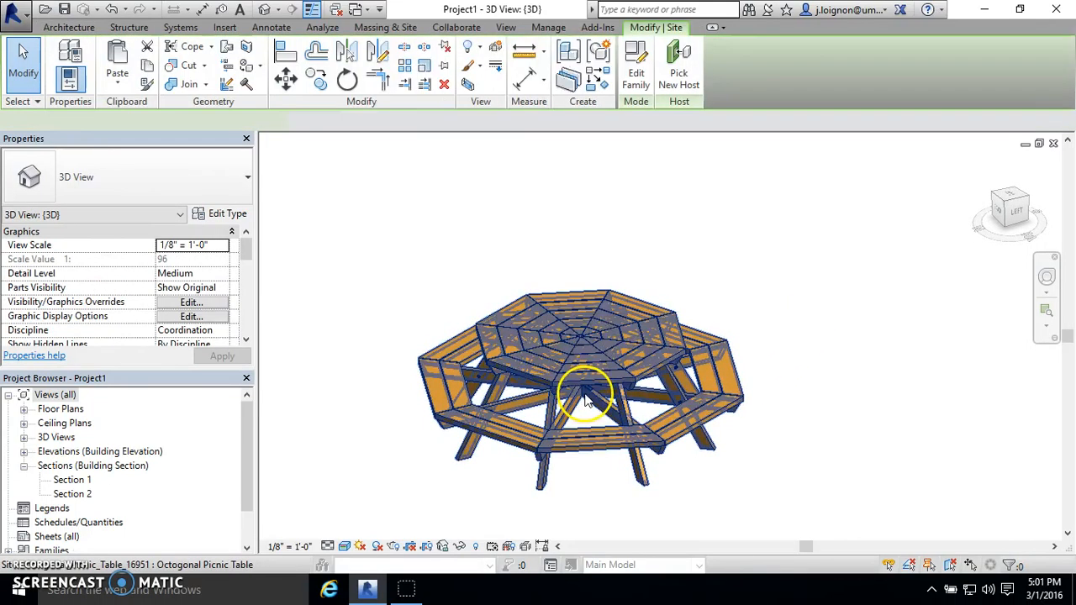
Step: Review the picnic table's instance and type properties, opening its material definition, and close everything without changes
{"action": "mouse_move", "coordinate": [241, 249]}
{"action": "left_mouse_down"}
{"action": "mouse_move", "coordinate": [245, 284]}
{"action": "mouse_move", "coordinate": [242, 247]}
{"action": "left_mouse_up"}
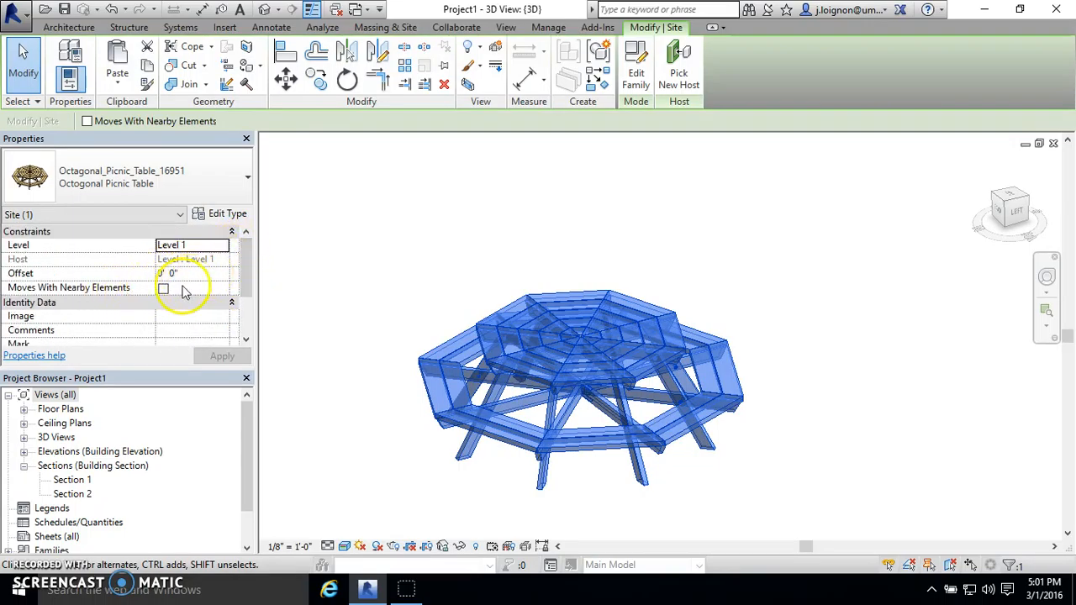
{"action": "left_click_drag", "start_coordinate": [249, 257], "coordinate": [256, 218]}
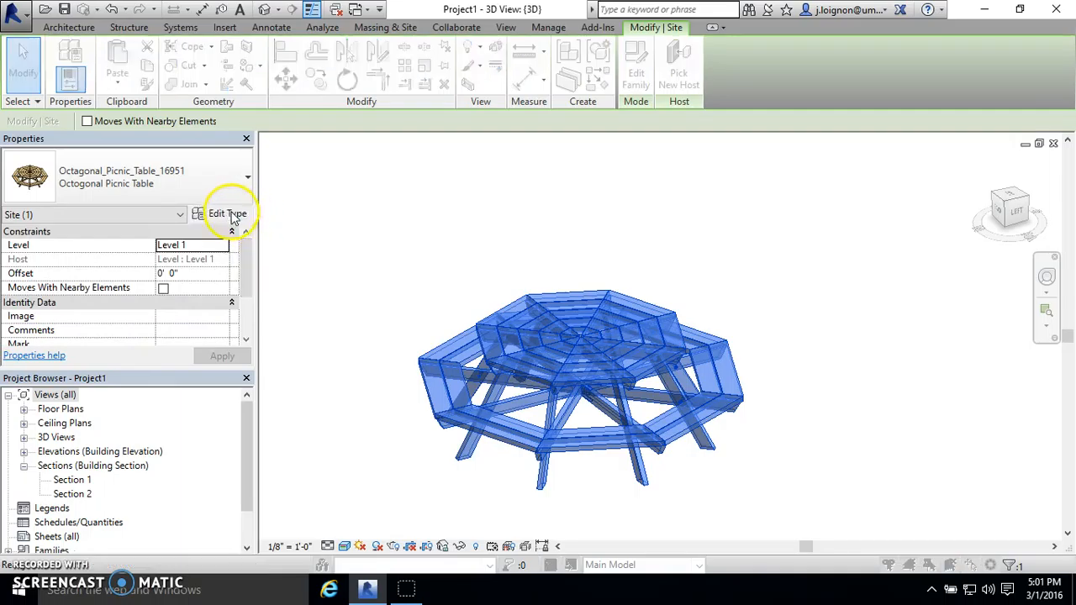
{"action": "left_click", "coordinate": [233, 214]}
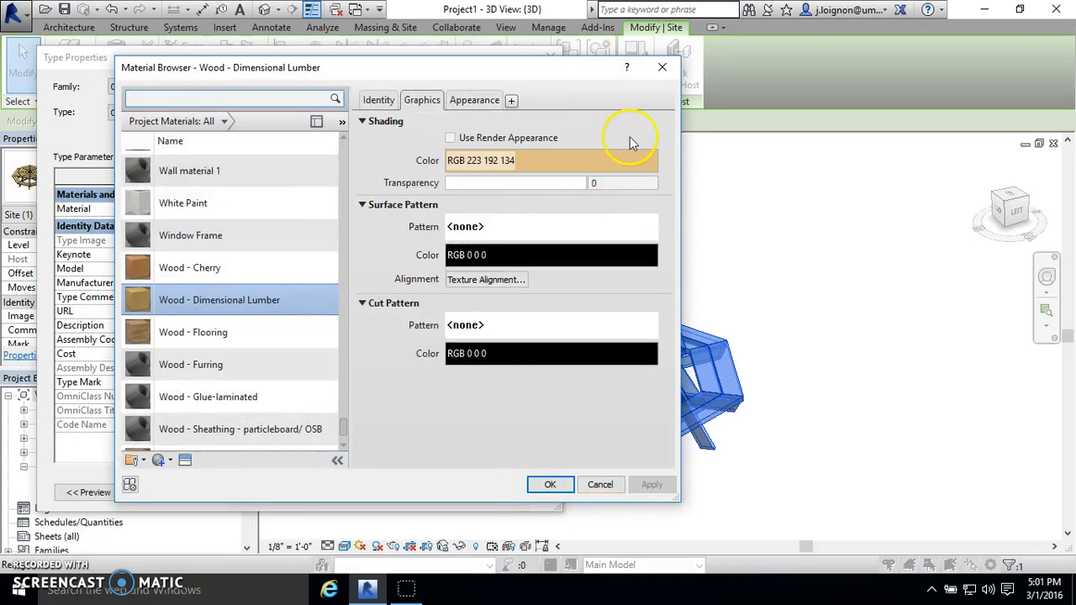
{"action": "left_click", "coordinate": [658, 70]}
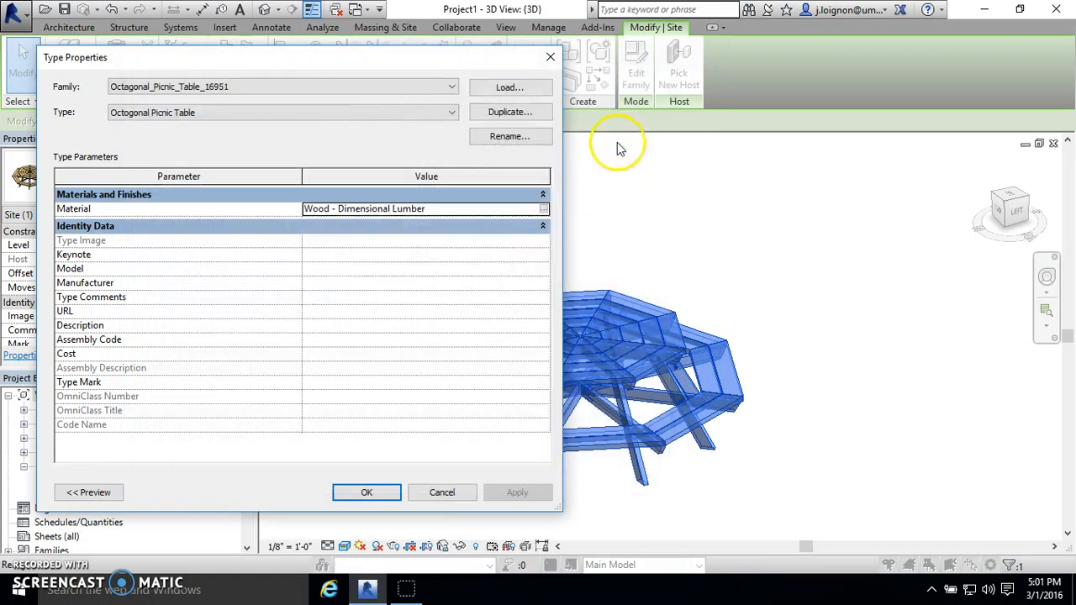
{"action": "left_click", "coordinate": [552, 59]}
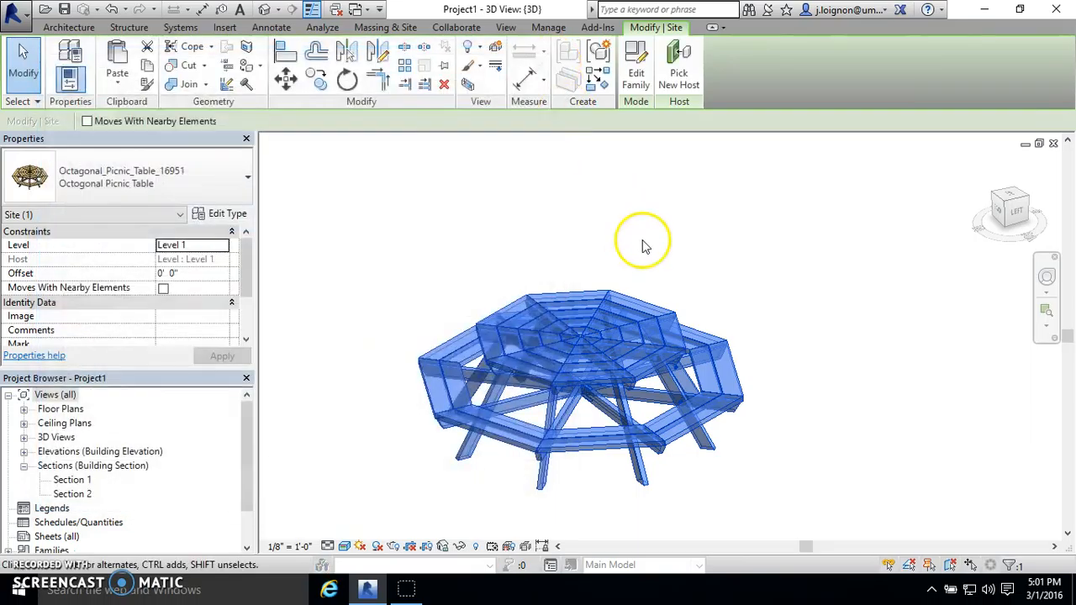
{"action": "left_click", "coordinate": [644, 241]}
{"action": "left_click", "coordinate": [644, 28]}
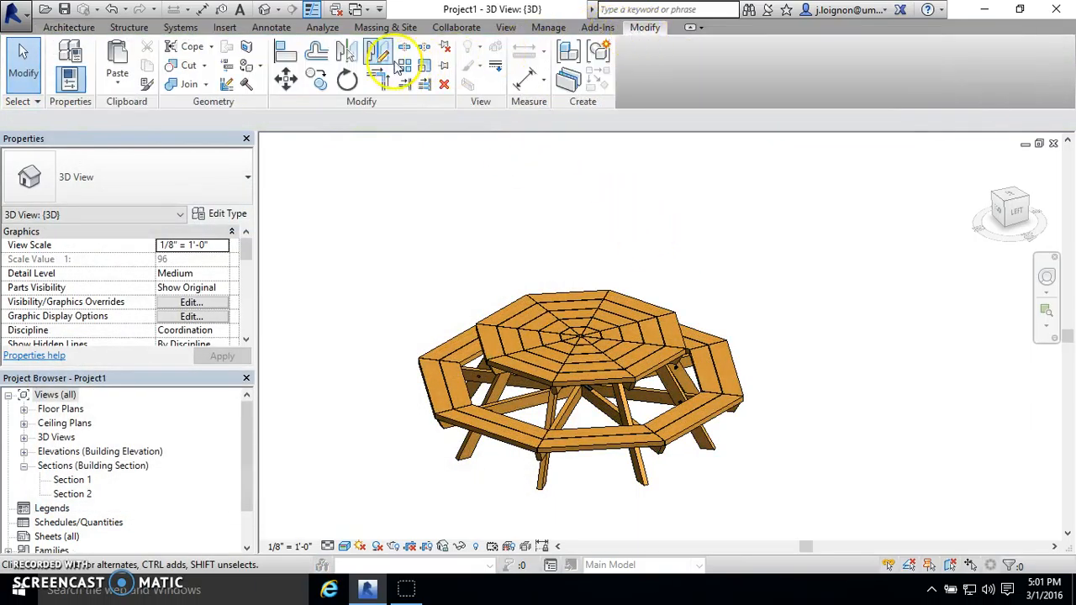
{"action": "left_click", "coordinate": [249, 65]}
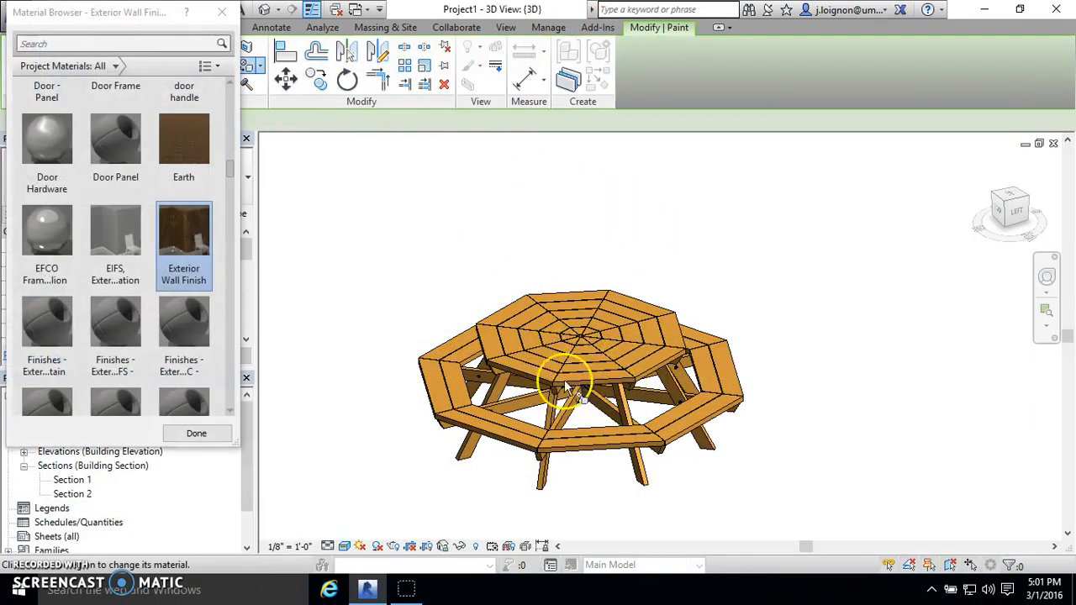
{"action": "left_click", "coordinate": [222, 12]}
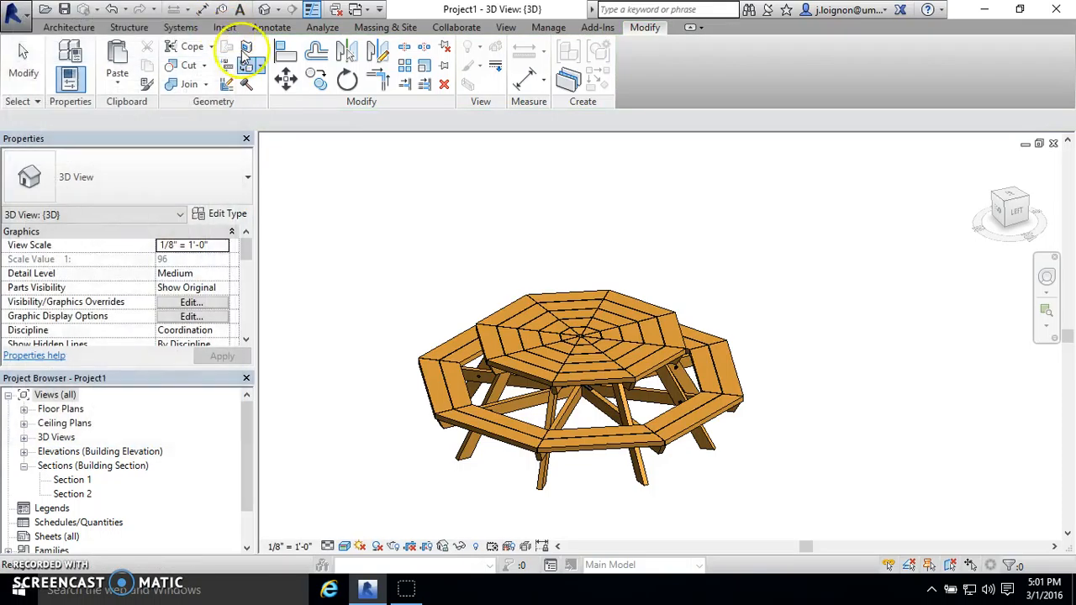
Step: Open the Octagonal_Picnic_Table_16951 family for editing from the placed table
{"action": "left_click", "coordinate": [512, 363]}
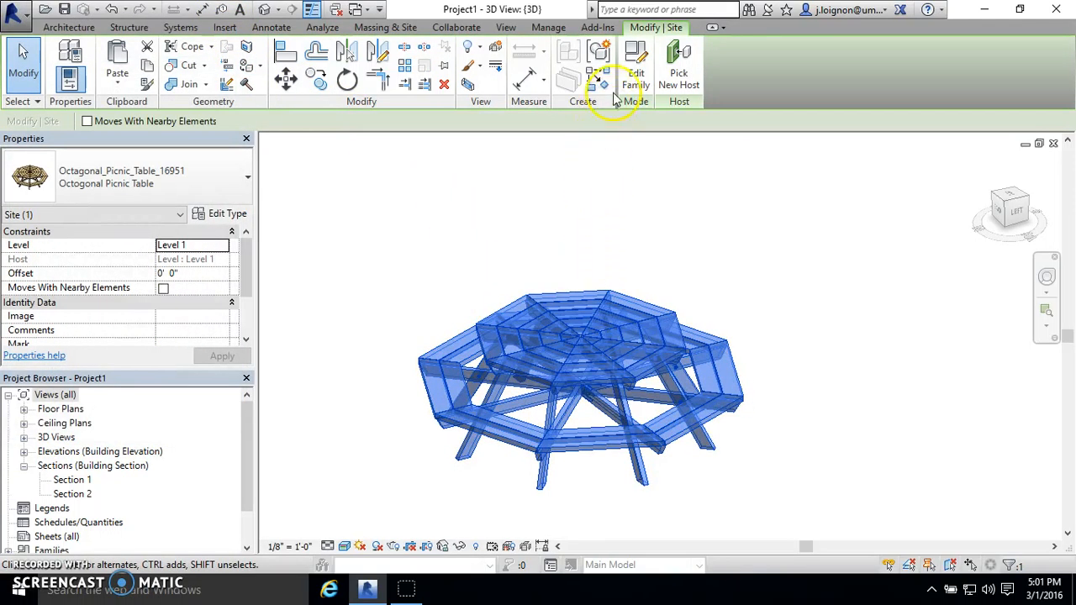
{"action": "double_click", "coordinate": [650, 343]}
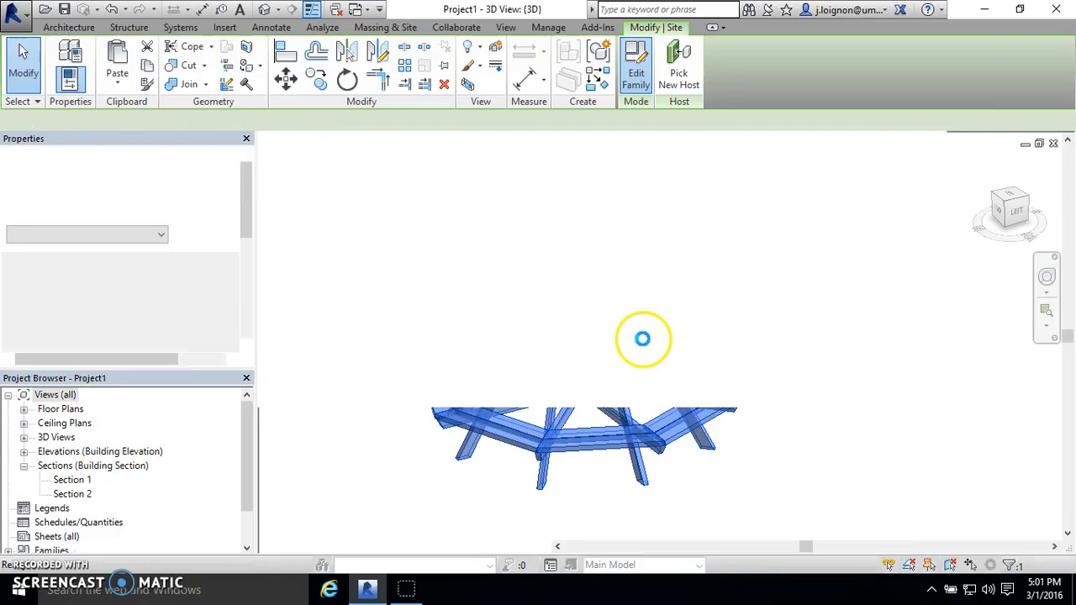
{"action": "scroll", "coordinate": [660, 336], "scroll_direction": "up", "scroll_amount": 2}
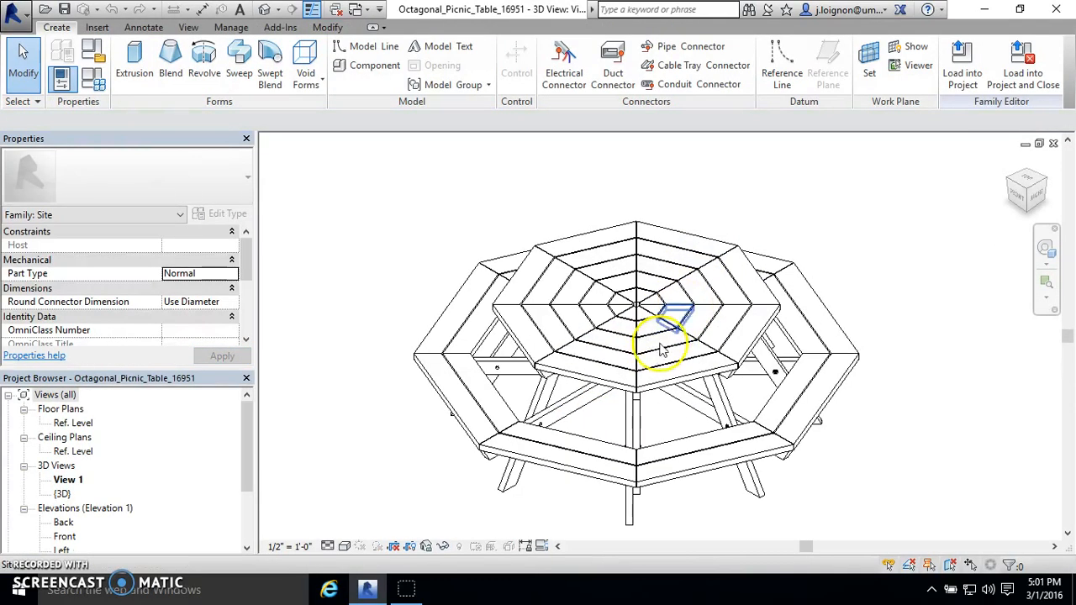
Step: Select several outer tabletop boards in the family and check their properties for a material setting
{"action": "left_click", "coordinate": [610, 366]}
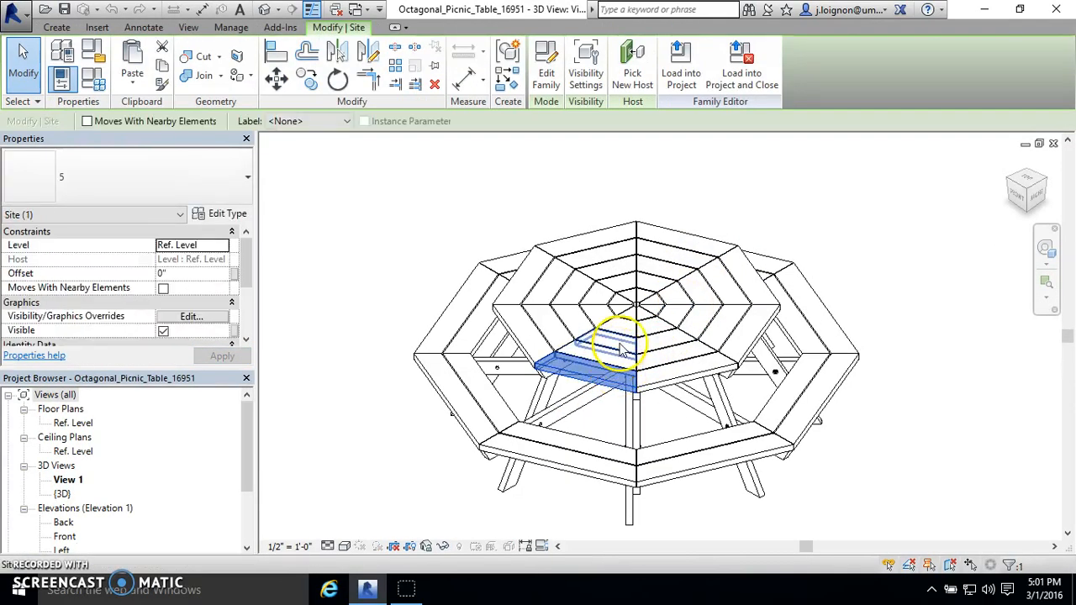
{"action": "mouse_move", "coordinate": [246, 262]}
{"action": "left_mouse_down"}
{"action": "mouse_move", "coordinate": [241, 308]}
{"action": "mouse_move", "coordinate": [244, 267]}
{"action": "left_mouse_up"}
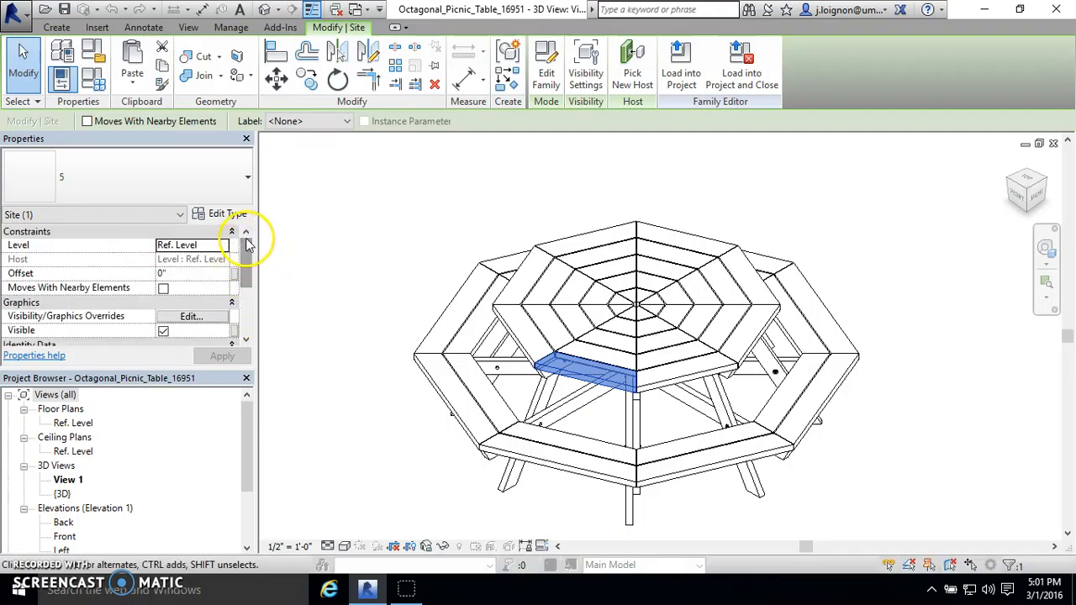
{"action": "left_click_drag", "start_coordinate": [241, 263], "coordinate": [245, 288]}
{"action": "left_click", "coordinate": [433, 257]}
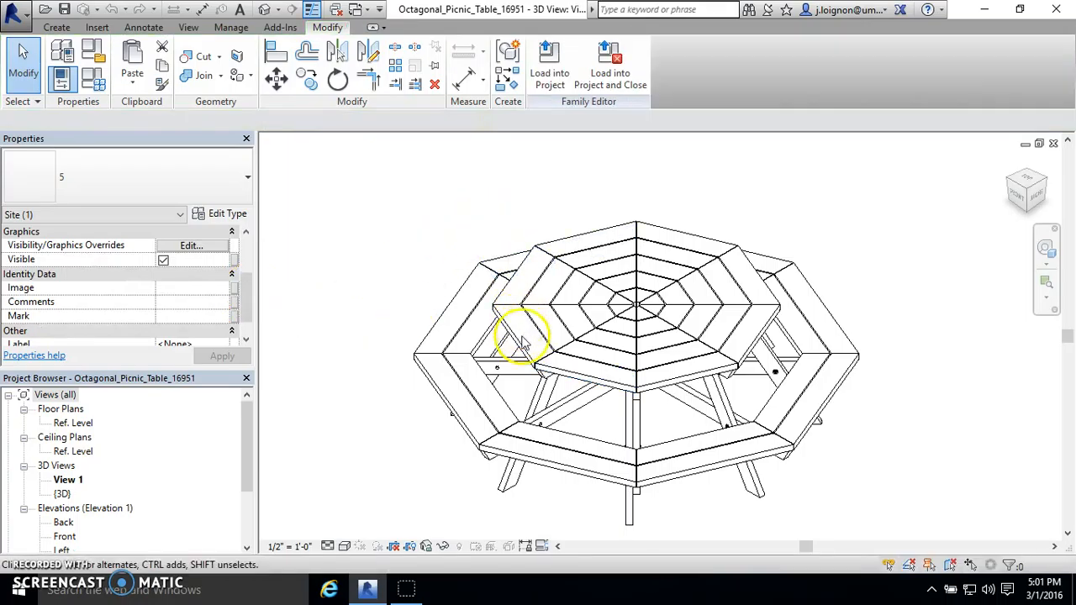
{"action": "left_click", "coordinate": [520, 332]}
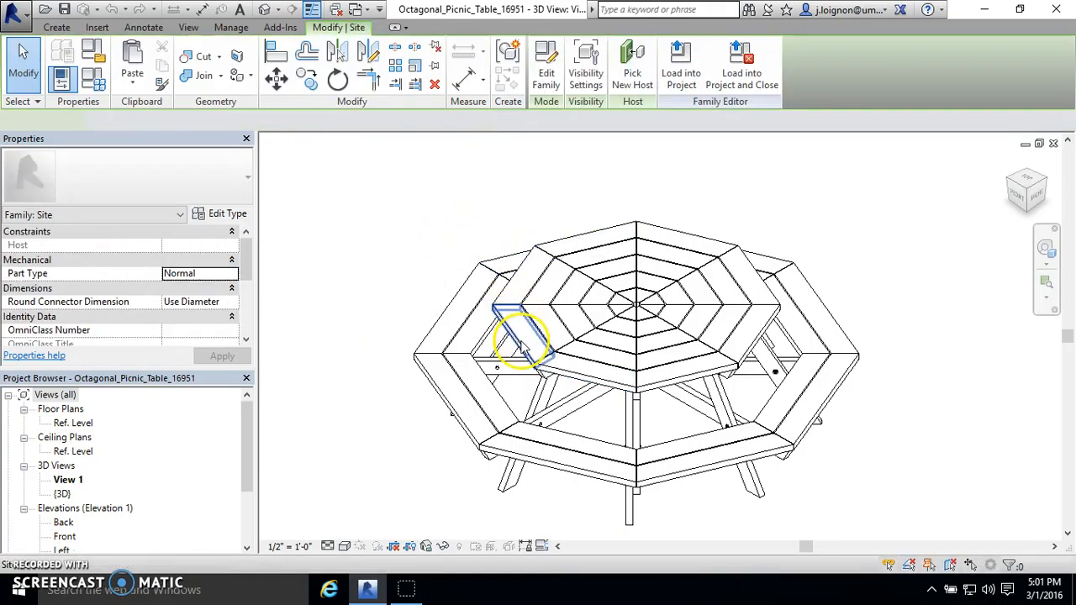
{"action": "left_click", "coordinate": [572, 235]}
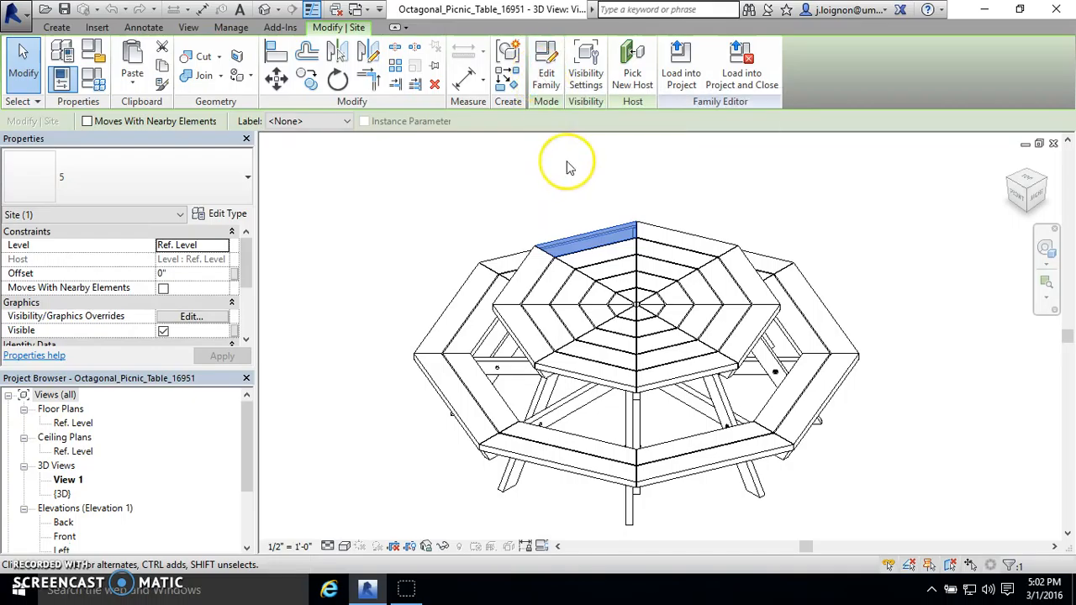
Step: Open the nested family of an outer tabletop board, check its extrusion's material property and close that family
{"action": "left_click", "coordinate": [459, 290]}
{"action": "left_click", "coordinate": [530, 267]}
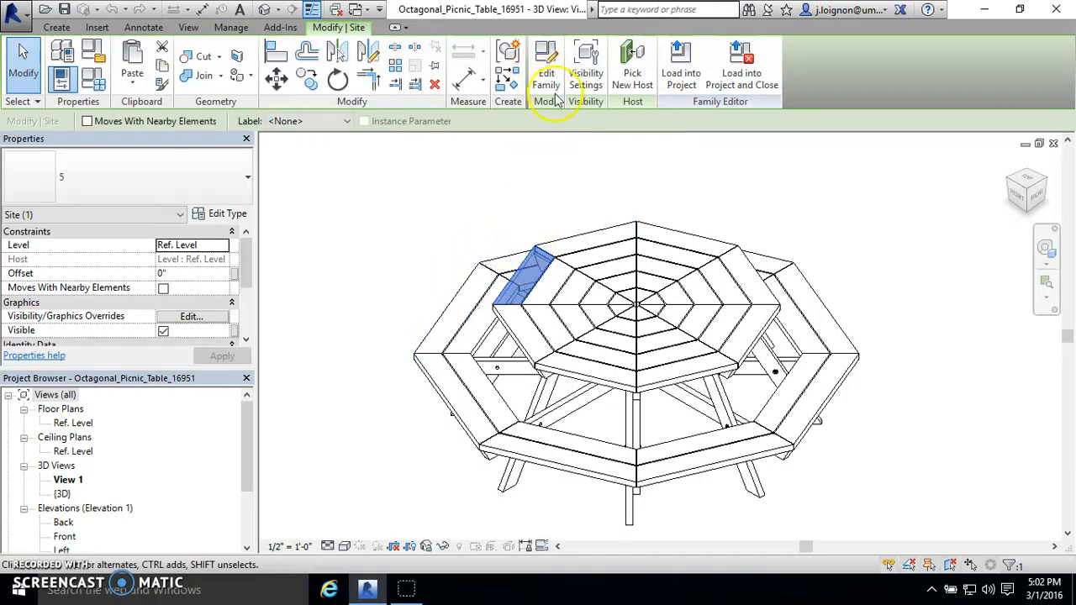
{"action": "left_click", "coordinate": [549, 71]}
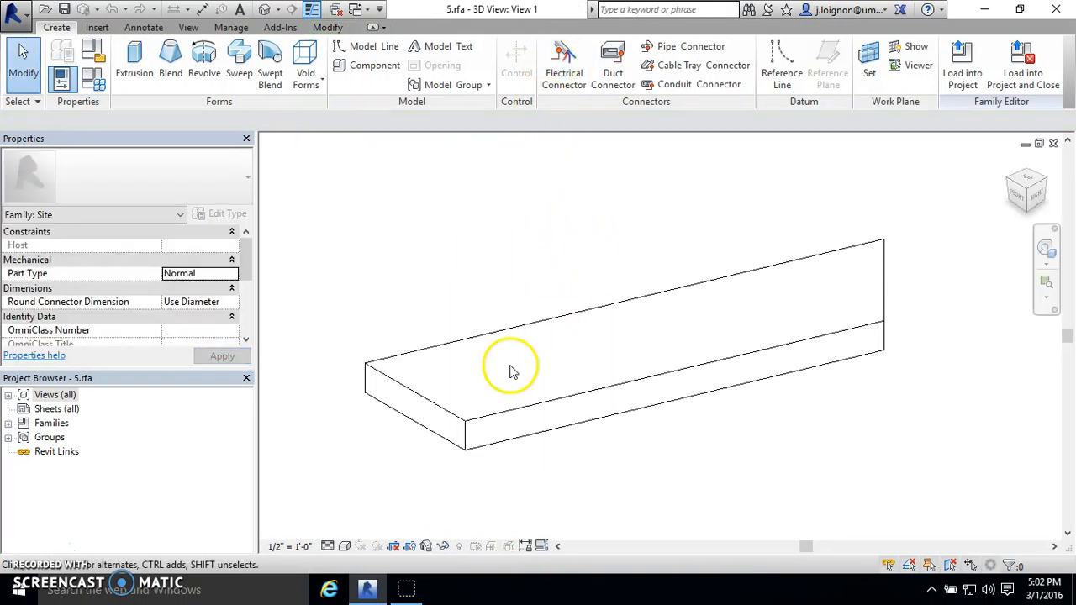
{"action": "left_click", "coordinate": [519, 340]}
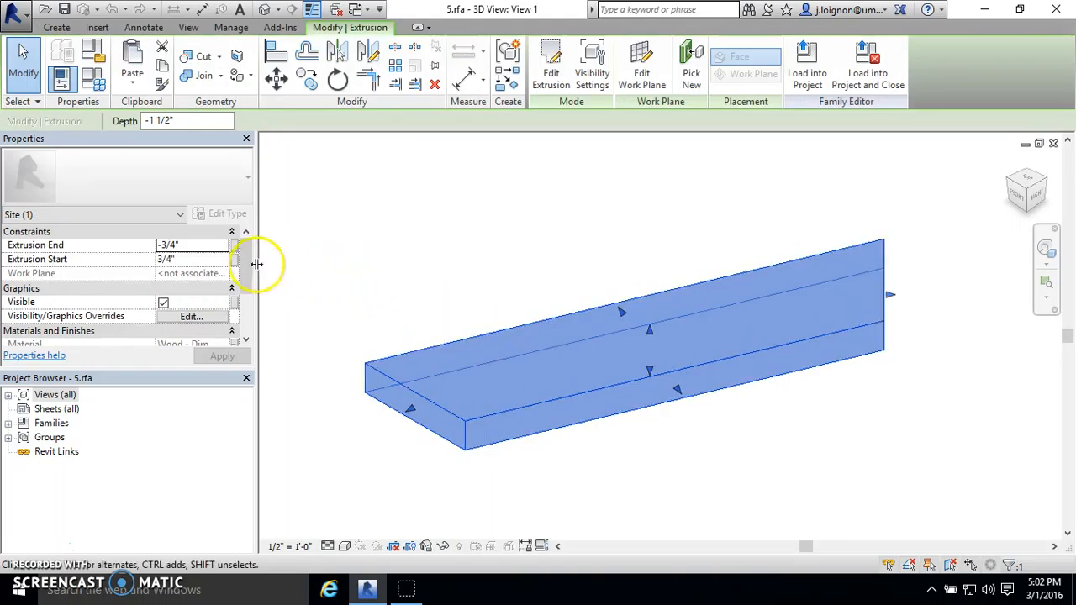
{"action": "scroll", "coordinate": [250, 263], "scroll_direction": "down", "scroll_amount": 1}
{"action": "scroll", "coordinate": [249, 263], "scroll_direction": "down", "scroll_amount": 1}
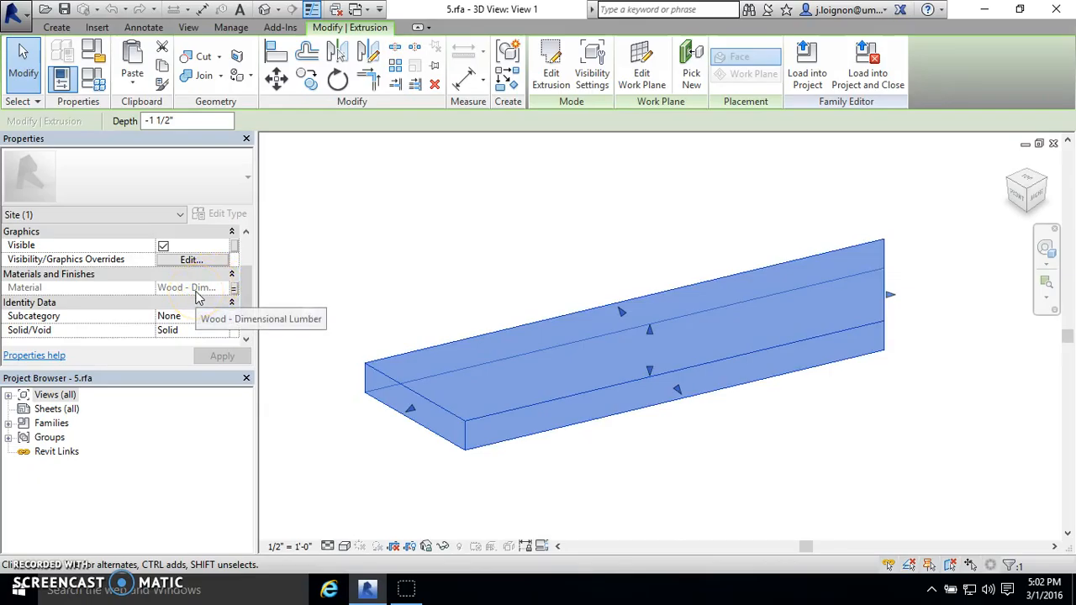
{"action": "left_click", "coordinate": [1053, 143]}
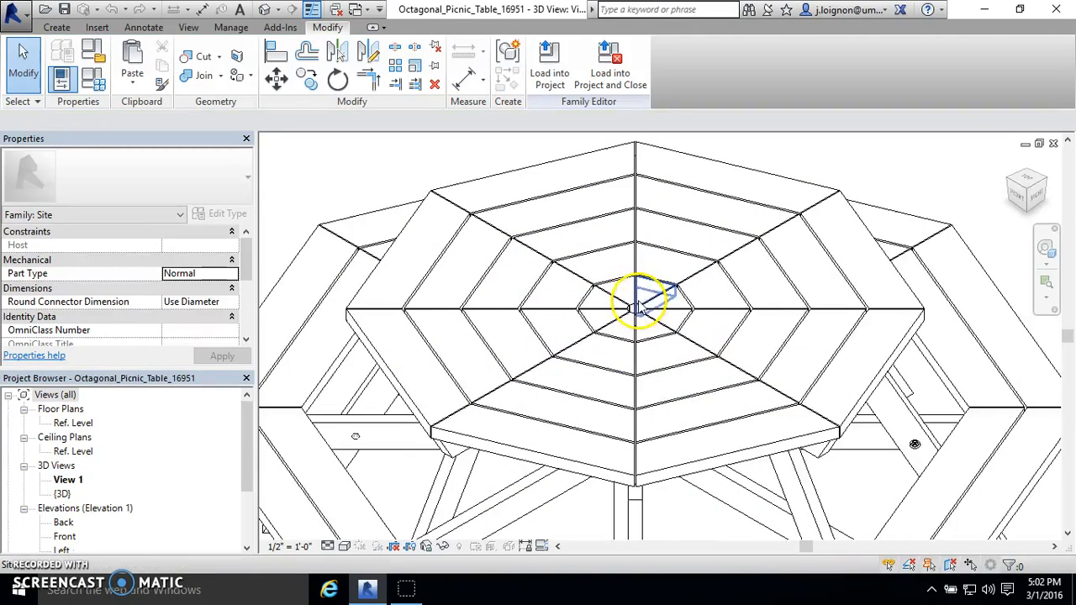
Step: Inspect the central tabletop wedge, the block under the tabletop and a leg group as separate parts of the table
{"action": "scroll", "coordinate": [639, 307], "scroll_direction": "up", "scroll_amount": 3}
{"action": "left_click", "coordinate": [642, 367]}
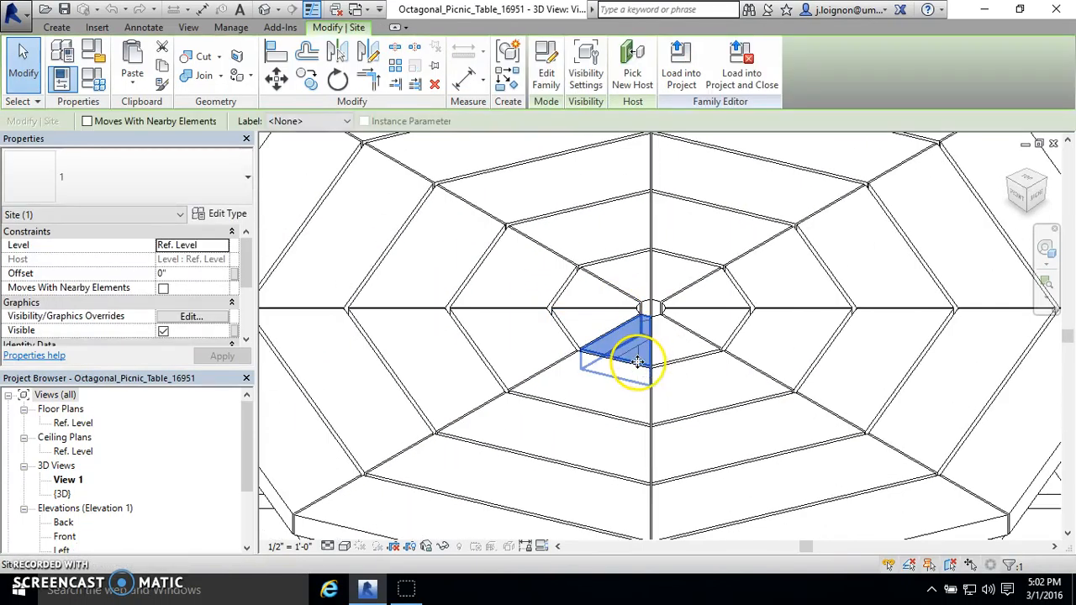
{"action": "scroll", "coordinate": [639, 361], "scroll_direction": "down", "scroll_amount": 5}
{"action": "key", "text": "Escape"}
{"action": "middle_click_drag", "start_coordinate": [492, 385], "coordinate": [897, 293], "text": "shift"}
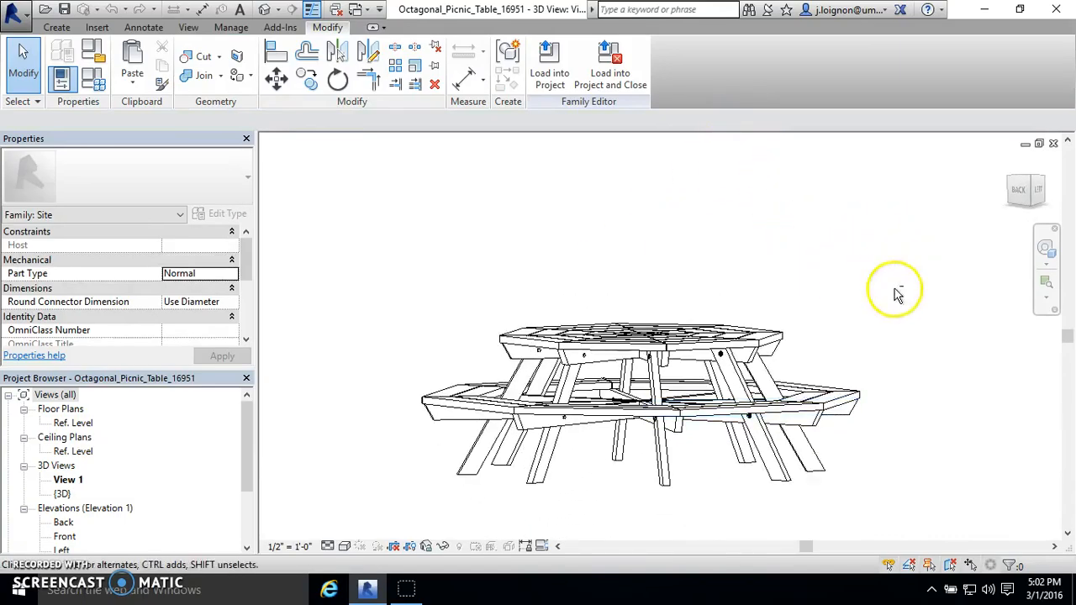
{"action": "left_click", "coordinate": [672, 370]}
{"action": "left_click", "coordinate": [761, 450]}
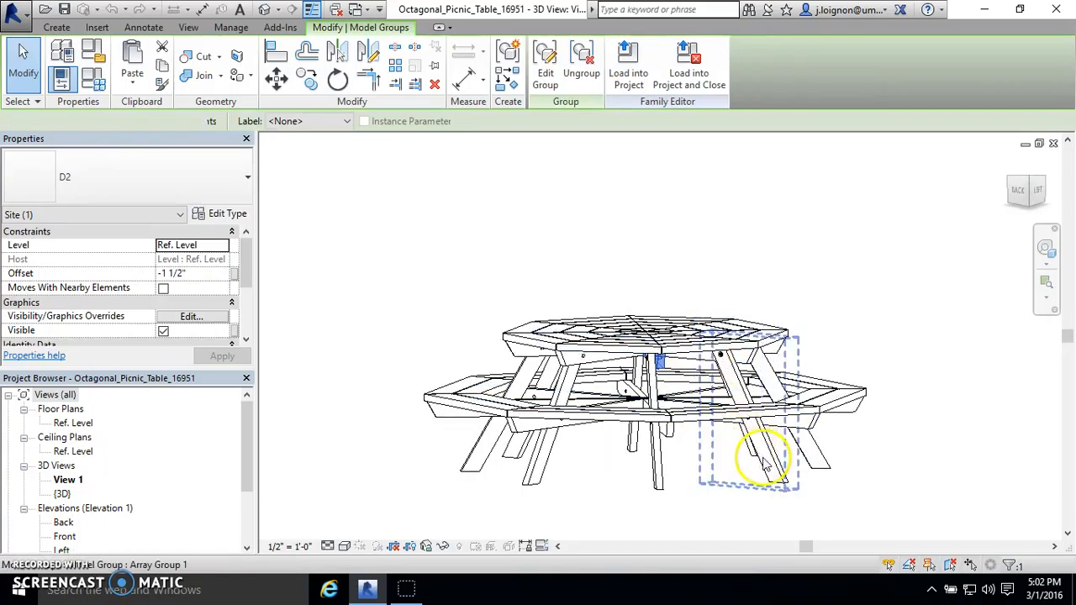
Step: Select outer bench boards while viewing the table from different sides to check how the seating is built
{"action": "middle_click_drag", "start_coordinate": [812, 361], "coordinate": [636, 457], "text": "shift"}
{"action": "left_click", "coordinate": [617, 429]}
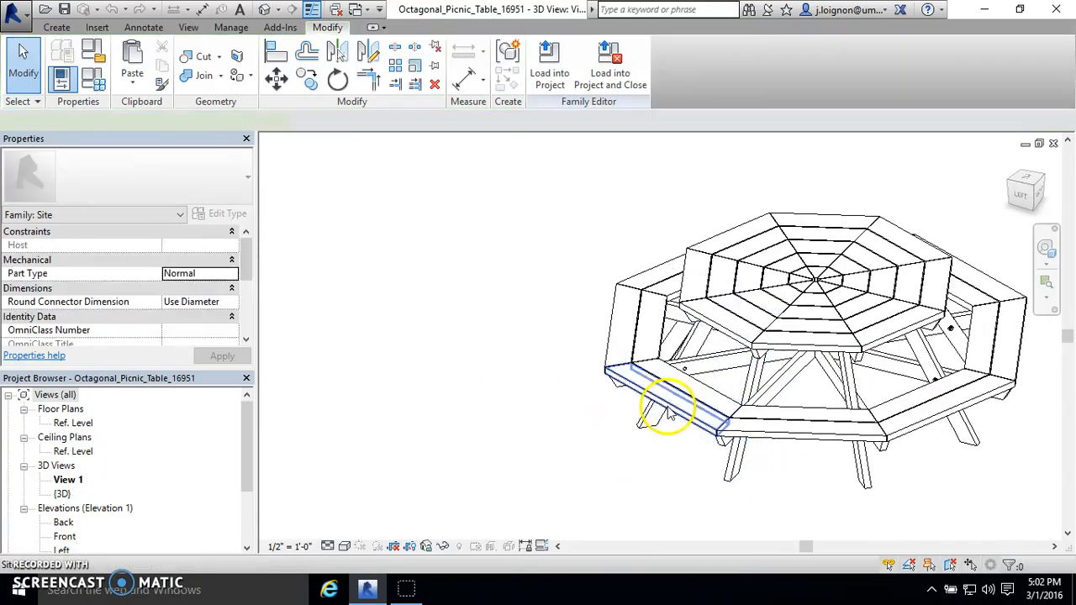
{"action": "left_click", "coordinate": [669, 412]}
{"action": "middle_click_drag", "start_coordinate": [669, 411], "coordinate": [925, 383], "text": "shift"}
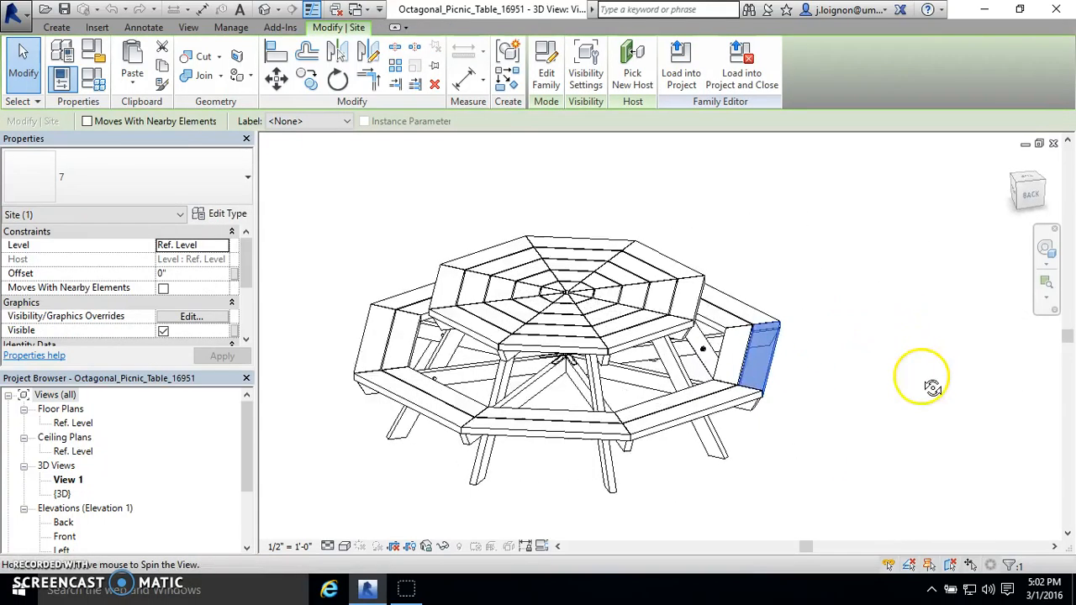
{"action": "left_click", "coordinate": [681, 422]}
{"action": "middle_click_drag", "start_coordinate": [697, 384], "coordinate": [543, 391], "text": "shift"}
Step: Open the nested family of an outer bench board and check its extrusion's properties
{"action": "left_click", "coordinate": [529, 376]}
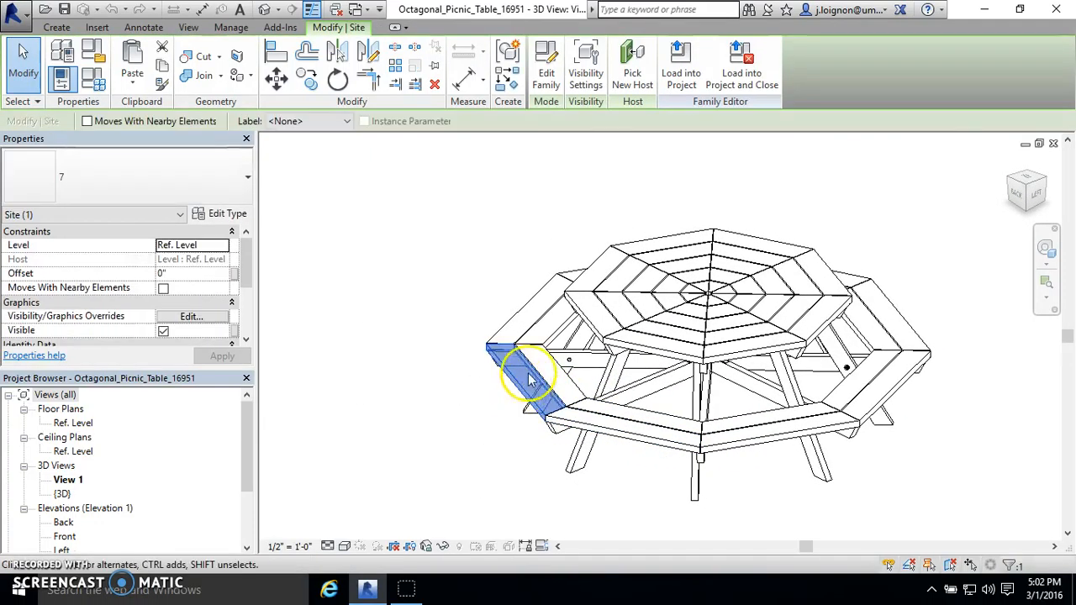
{"action": "left_click", "coordinate": [543, 74]}
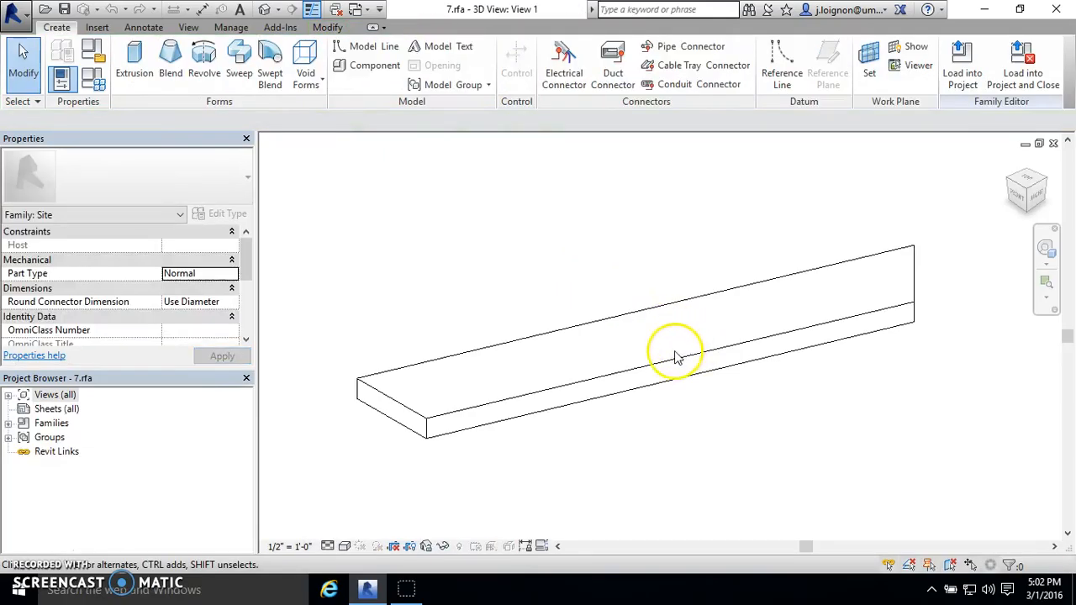
{"action": "left_click", "coordinate": [670, 370]}
{"action": "left_click", "coordinate": [613, 230]}
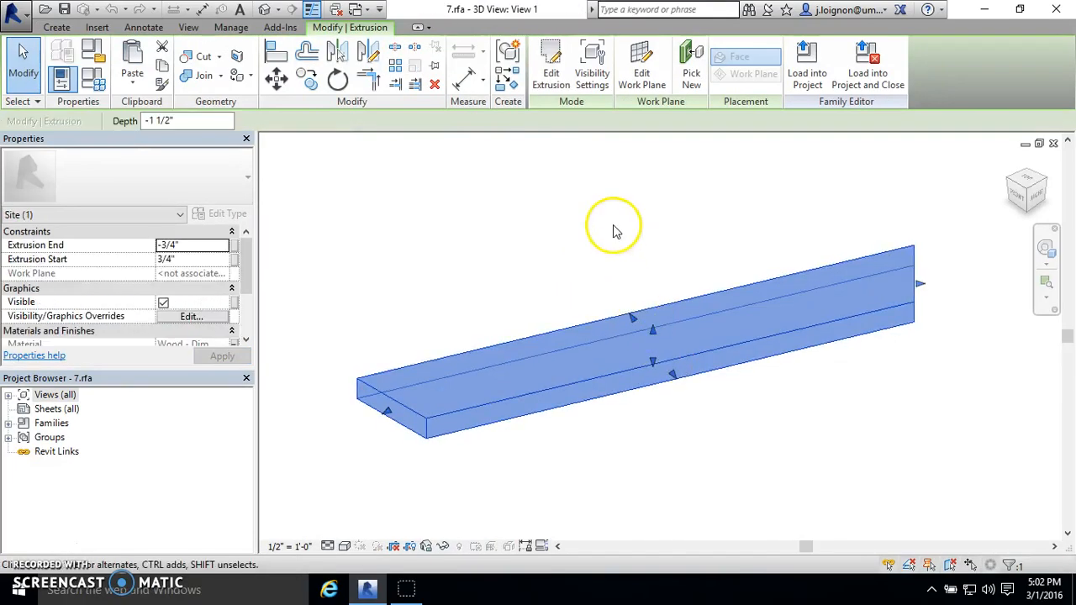
{"action": "left_click", "coordinate": [580, 219]}
Step: Show the bench board in the default 3D view, close its family and examine the picnic table family's tabletop up close
{"action": "left_click", "coordinate": [264, 10]}
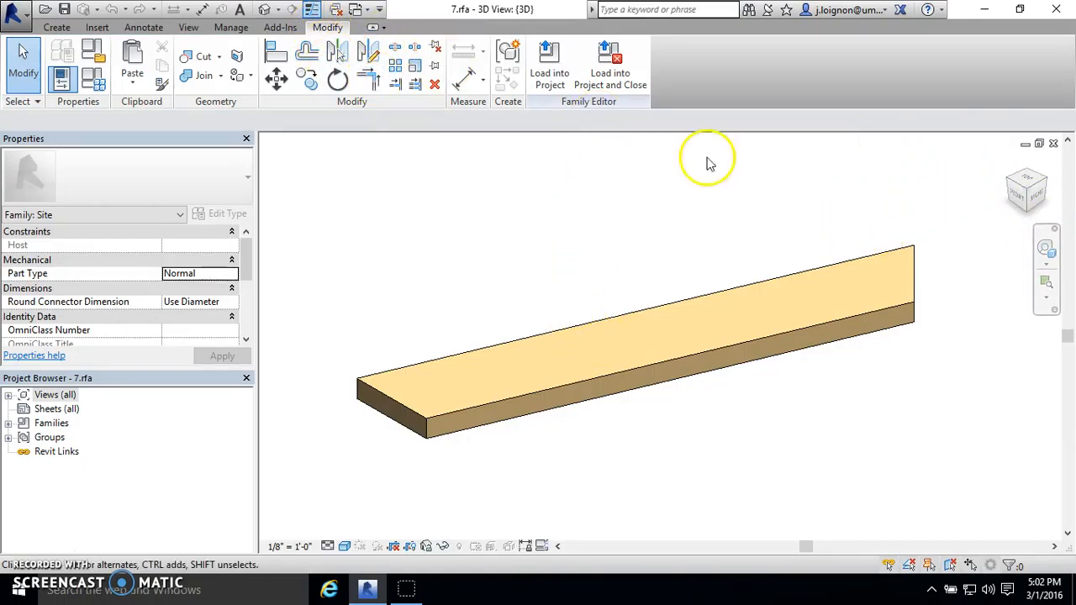
{"action": "left_click", "coordinate": [1053, 143]}
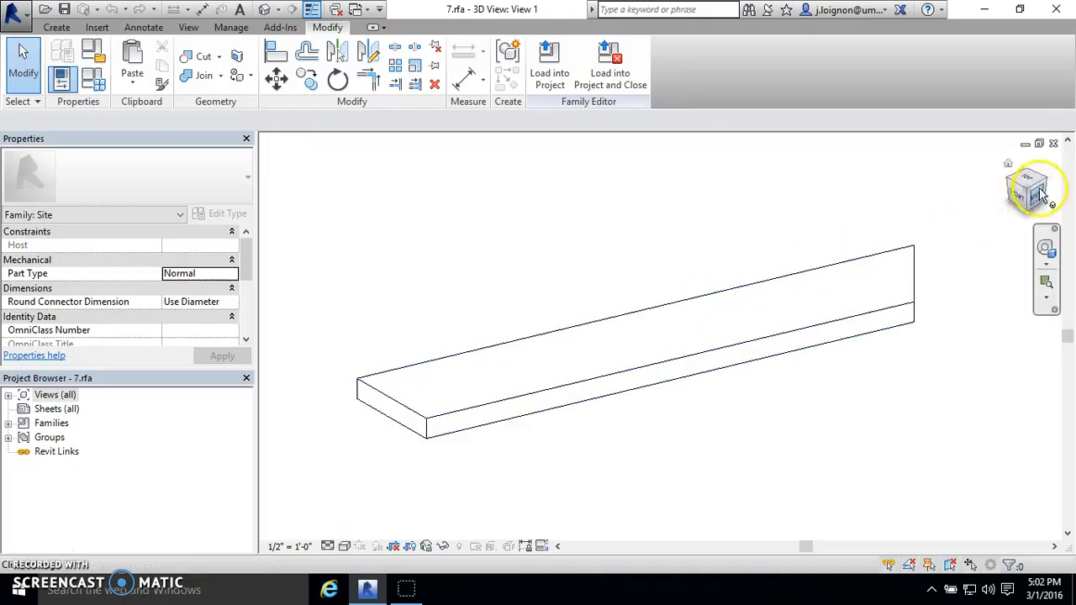
{"action": "left_click", "coordinate": [1054, 143]}
{"action": "mouse_move", "coordinate": [856, 290]}
{"action": "middle_mouse_down", "text": "shift"}
{"action": "mouse_move", "coordinate": [740, 211]}
{"action": "mouse_move", "coordinate": [680, 79]}
{"action": "mouse_move", "coordinate": [516, 132]}
{"action": "mouse_move", "coordinate": [700, 333]}
{"action": "mouse_move", "coordinate": [846, 308]}
{"action": "middle_mouse_up", "text": "shift"}
{"action": "scroll", "coordinate": [720, 283], "scroll_direction": "up", "scroll_amount": 5}
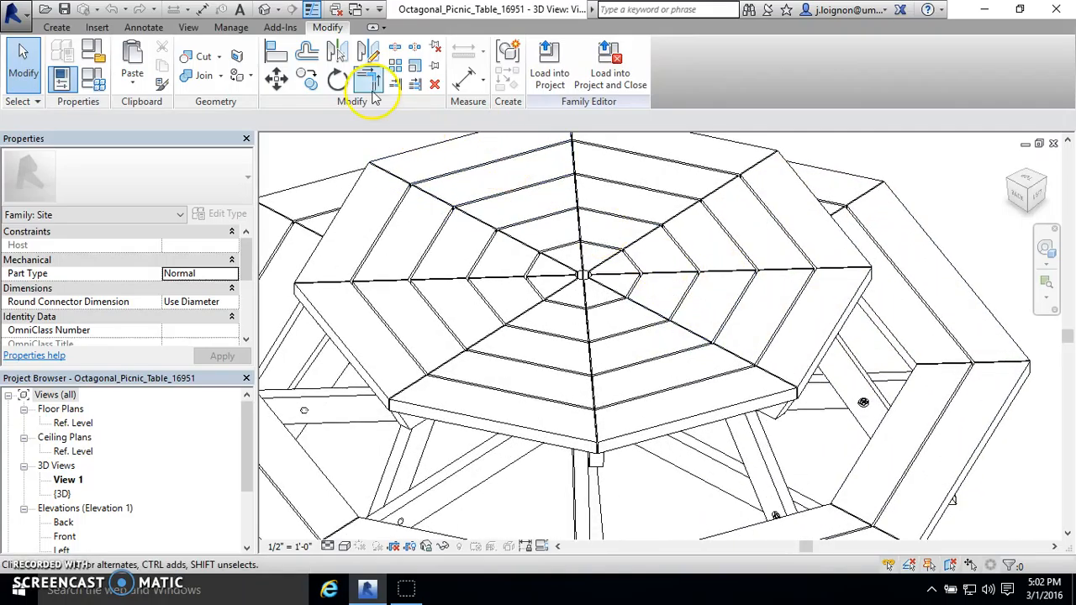
Step: Start a void extrusion in the picnic table family and try to pick a new work plane for it
{"action": "left_click", "coordinate": [59, 28]}
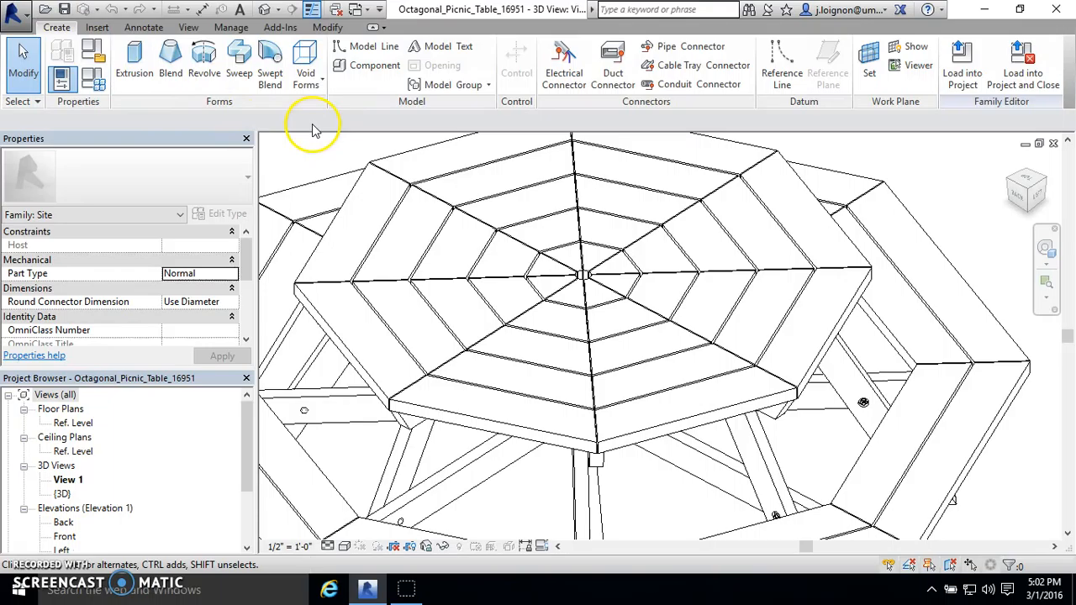
{"action": "left_click", "coordinate": [306, 77]}
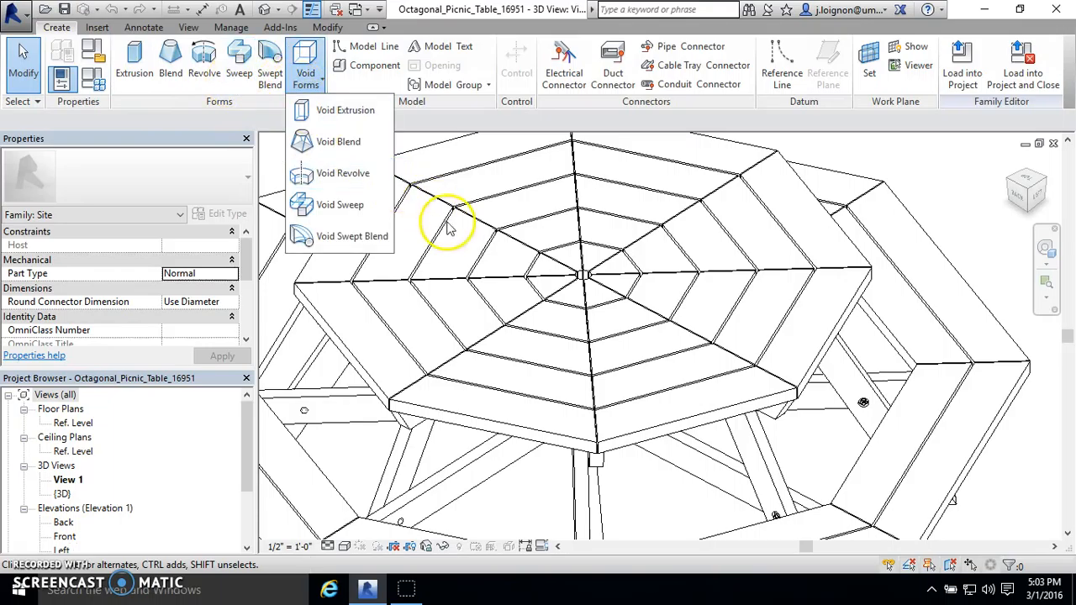
{"action": "left_click", "coordinate": [356, 118]}
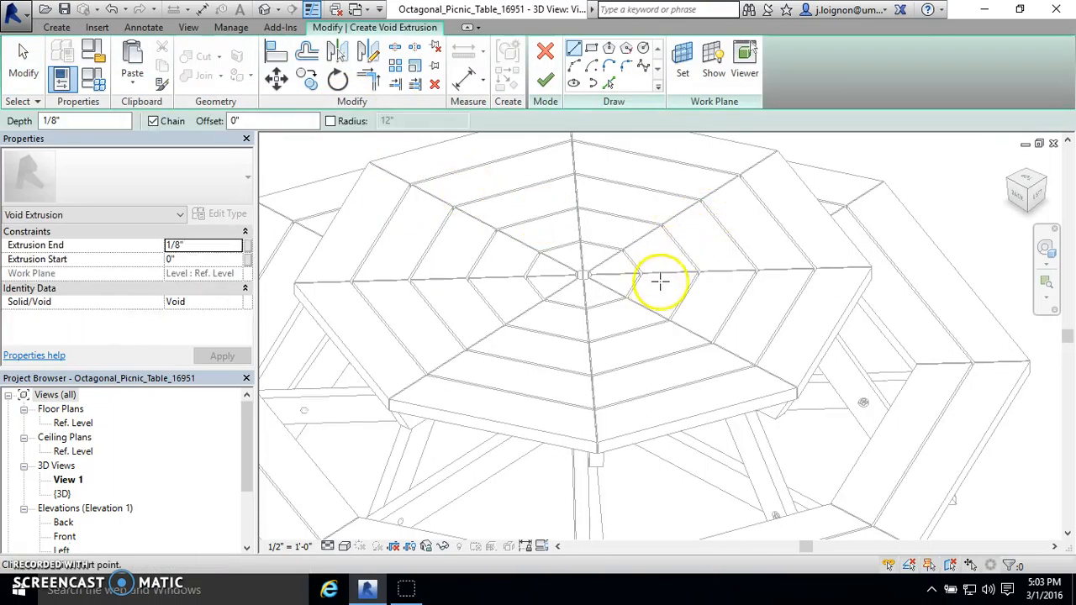
{"action": "left_click", "coordinate": [611, 85]}
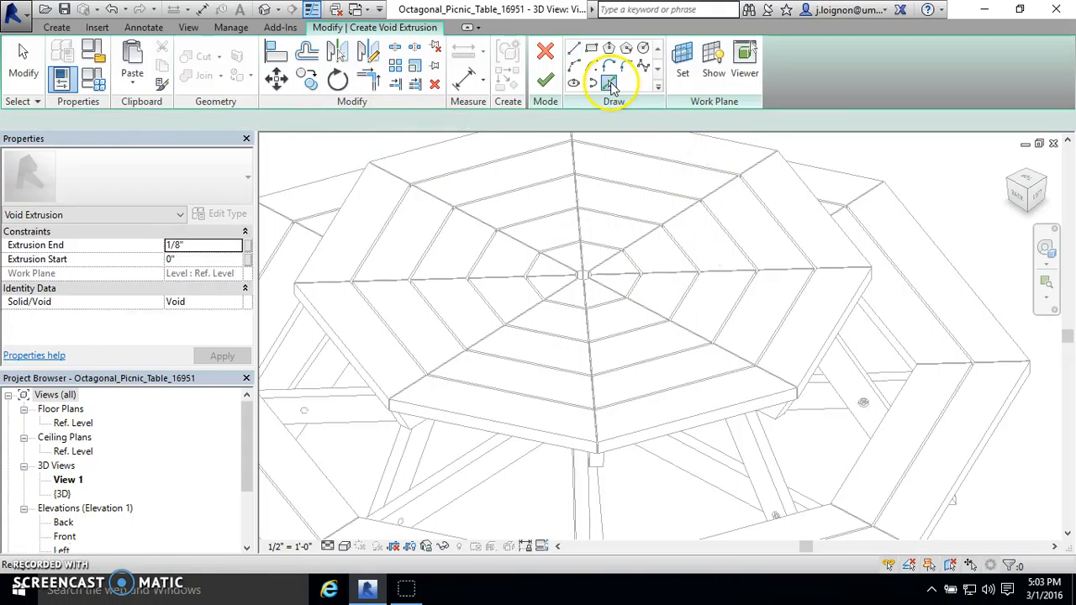
{"action": "left_click", "coordinate": [678, 68]}
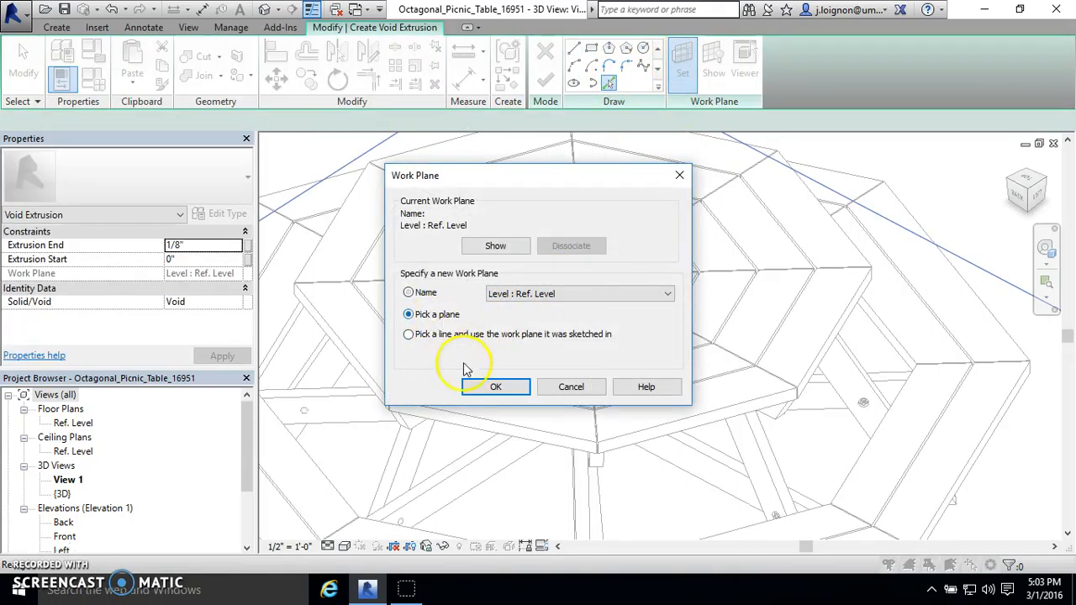
{"action": "left_click", "coordinate": [483, 387]}
{"action": "scroll", "coordinate": [359, 259], "scroll_direction": "down", "scroll_amount": 2}
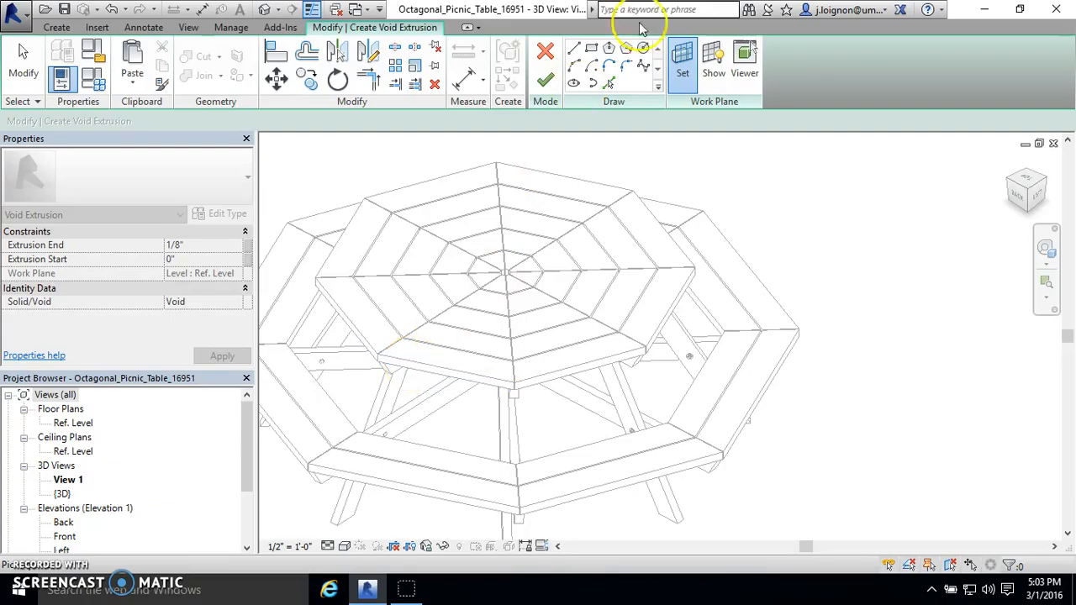
Step: Try to create a circular void of about 6" radius near the tabletop's centre with a 1/8" depth
{"action": "left_click", "coordinate": [652, 52]}
{"action": "scroll", "coordinate": [538, 258], "scroll_direction": "up", "scroll_amount": 3}
{"action": "scroll", "coordinate": [664, 299], "scroll_direction": "up", "scroll_amount": 3}
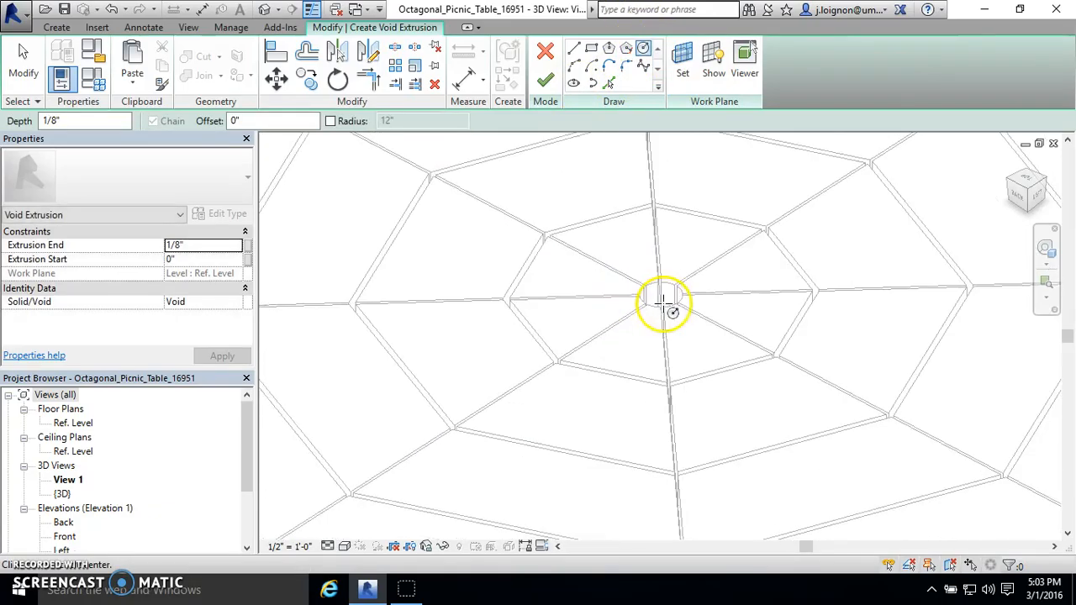
{"action": "left_click", "coordinate": [368, 381]}
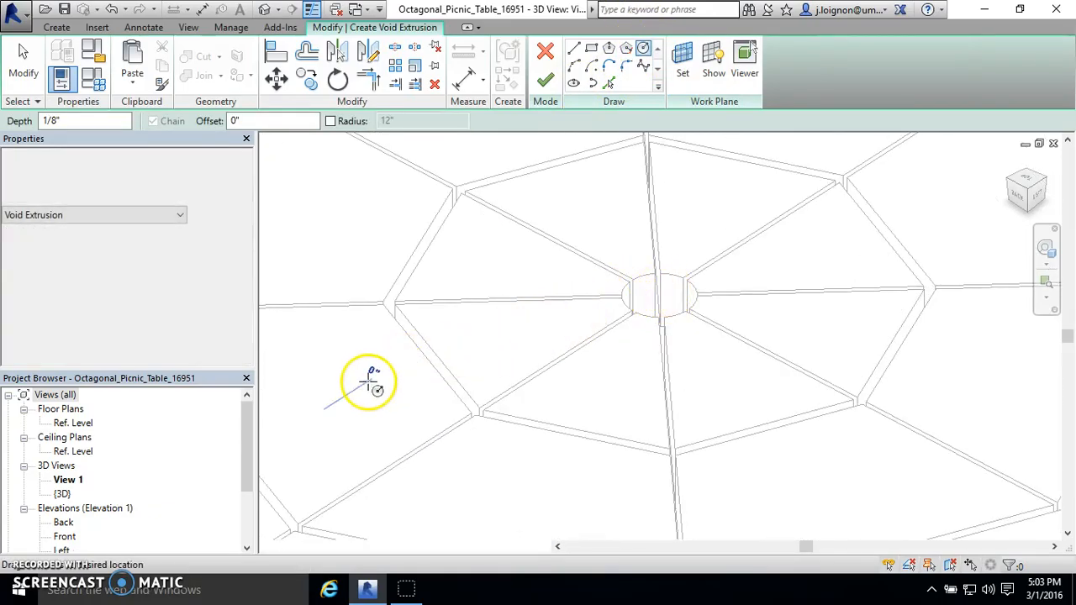
{"action": "scroll", "coordinate": [384, 383], "scroll_direction": "down", "scroll_amount": 3}
{"action": "left_click", "coordinate": [446, 361]}
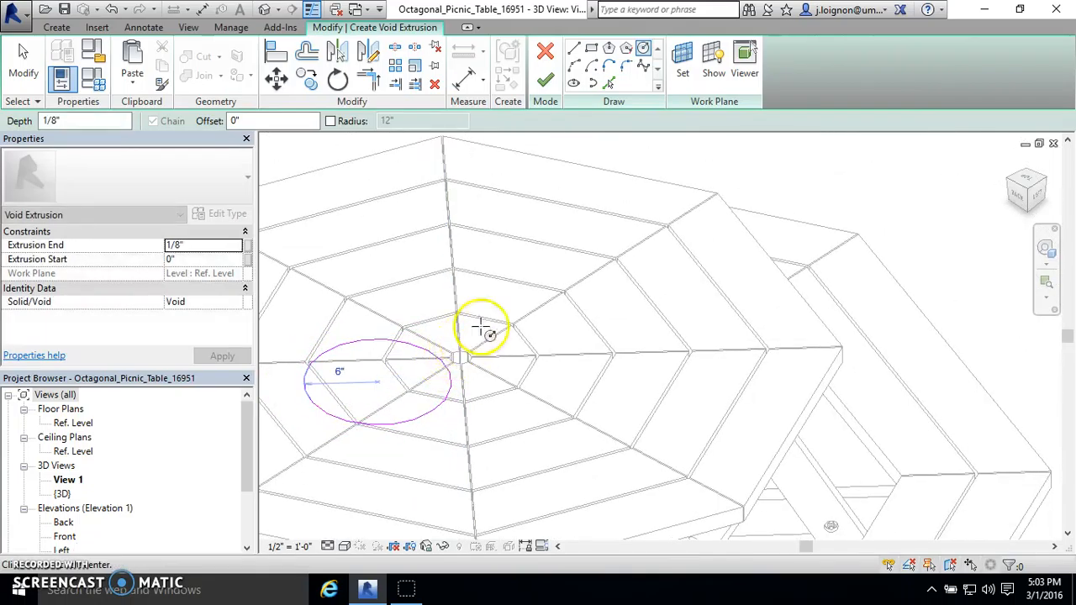
{"action": "scroll", "coordinate": [488, 316], "scroll_direction": "down", "scroll_amount": 4}
{"action": "left_click", "coordinate": [545, 80]}
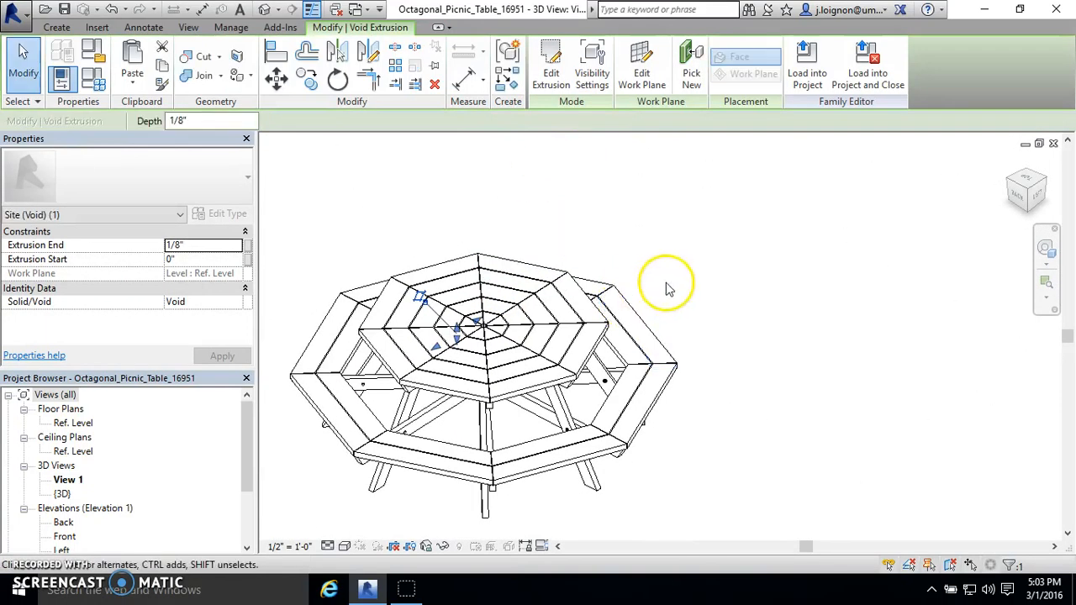
Step: Undo the completed void extrusion and cancel its sketch
{"action": "left_click", "coordinate": [795, 263]}
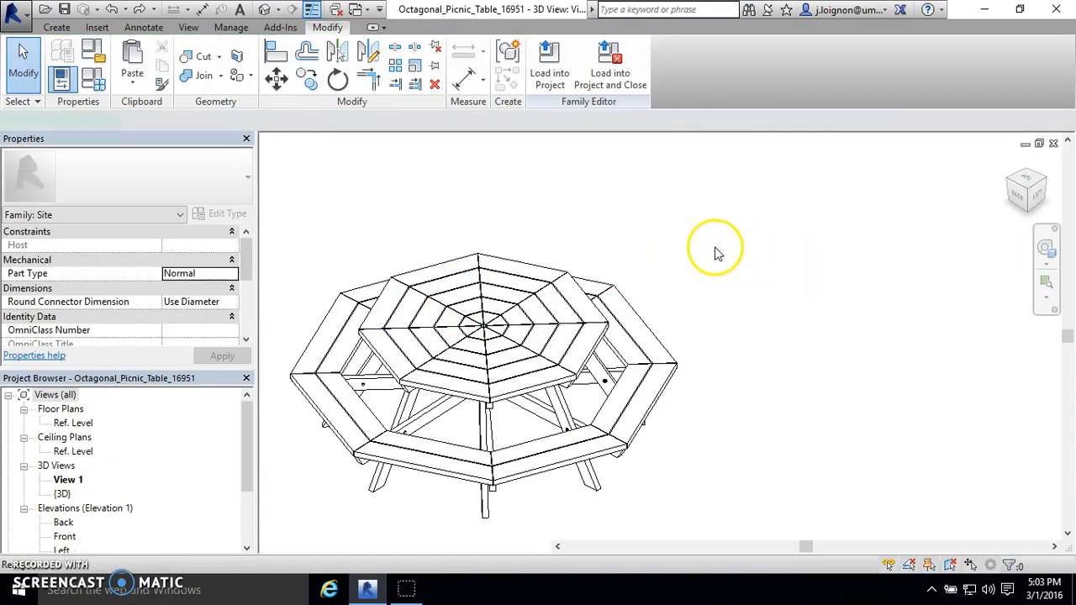
{"action": "key", "text": "ctrl+z"}
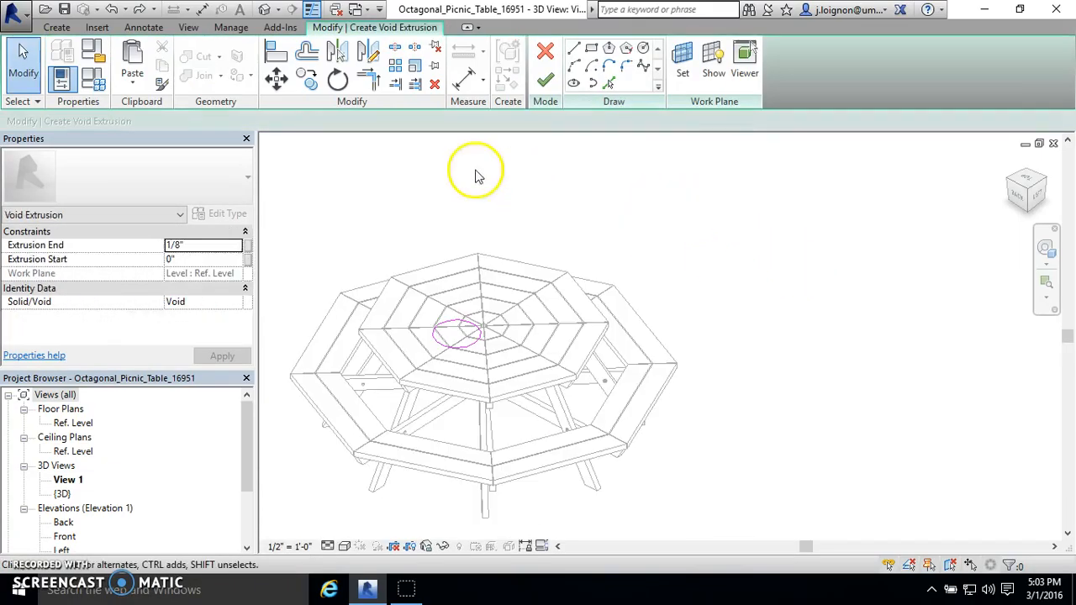
{"action": "left_click", "coordinate": [543, 52]}
{"action": "key", "text": "Return"}
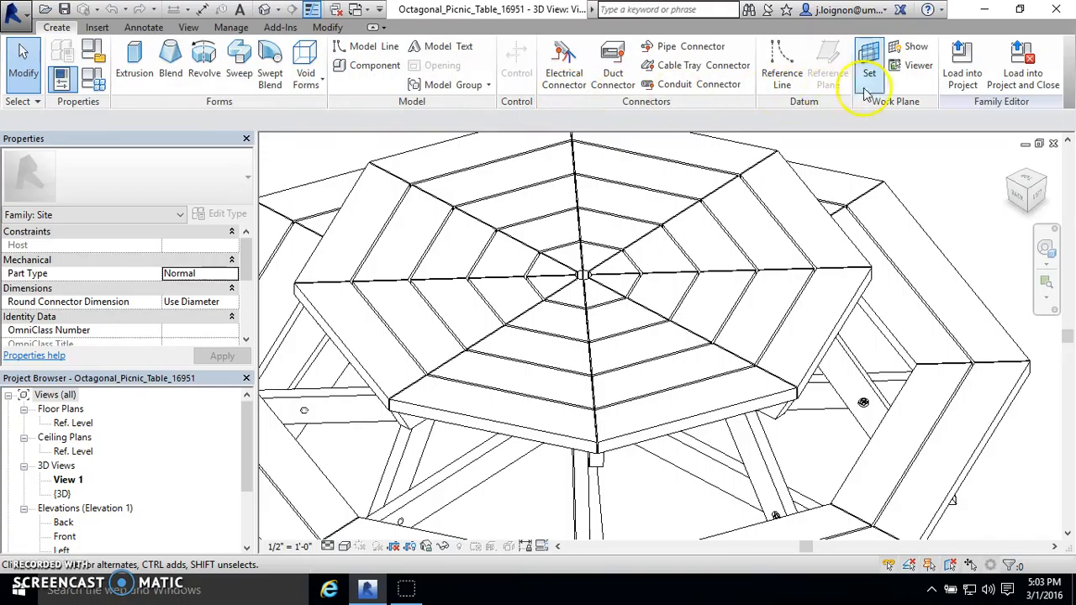
Step: Select outer tabletop boards and bench boards one at a time to check which nested part each one is
{"action": "scroll", "coordinate": [740, 131], "scroll_direction": "down", "scroll_amount": 5}
{"action": "middle_click_drag", "start_coordinate": [749, 205], "coordinate": [799, 221], "text": "shift"}
{"action": "scroll", "coordinate": [639, 320], "scroll_direction": "up", "scroll_amount": 3}
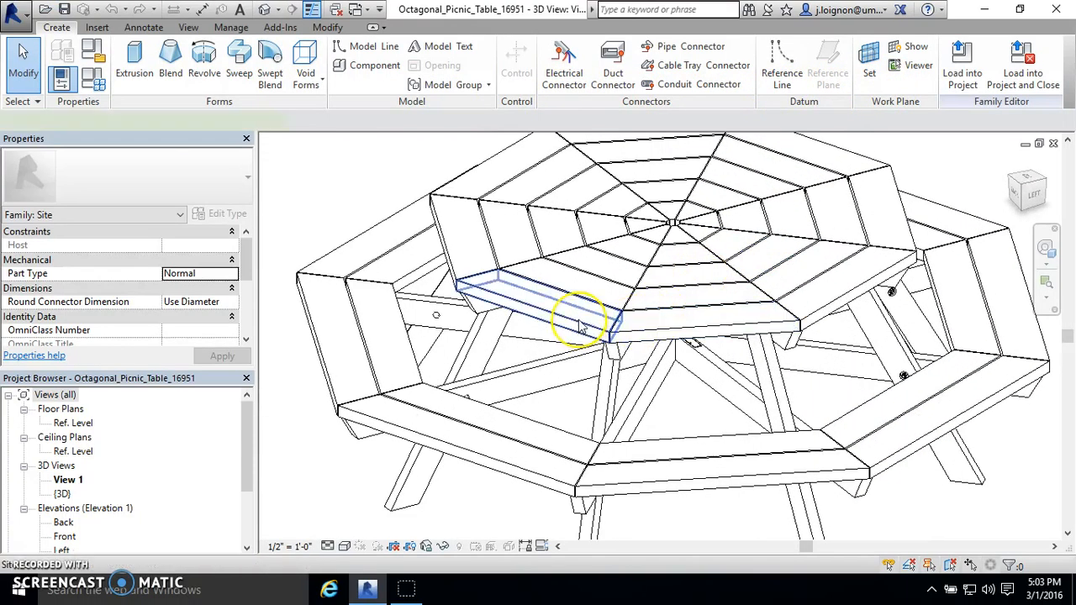
{"action": "left_click", "coordinate": [577, 316]}
{"action": "left_click", "coordinate": [480, 419]}
{"action": "key", "text": "Escape"}
{"action": "left_click", "coordinate": [408, 349]}
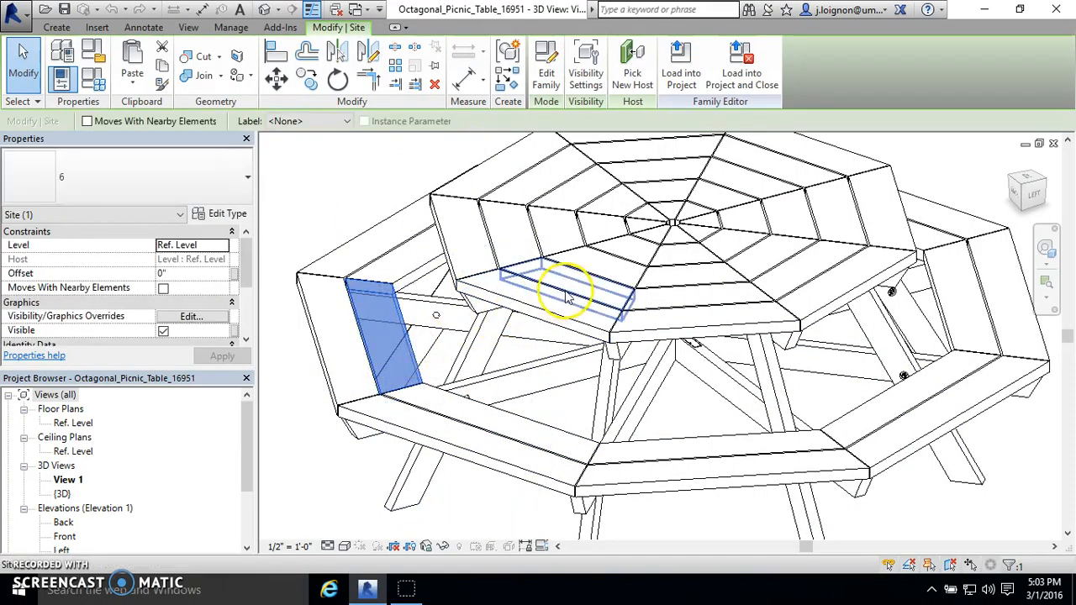
{"action": "left_click", "coordinate": [330, 354]}
{"action": "left_click", "coordinate": [515, 302]}
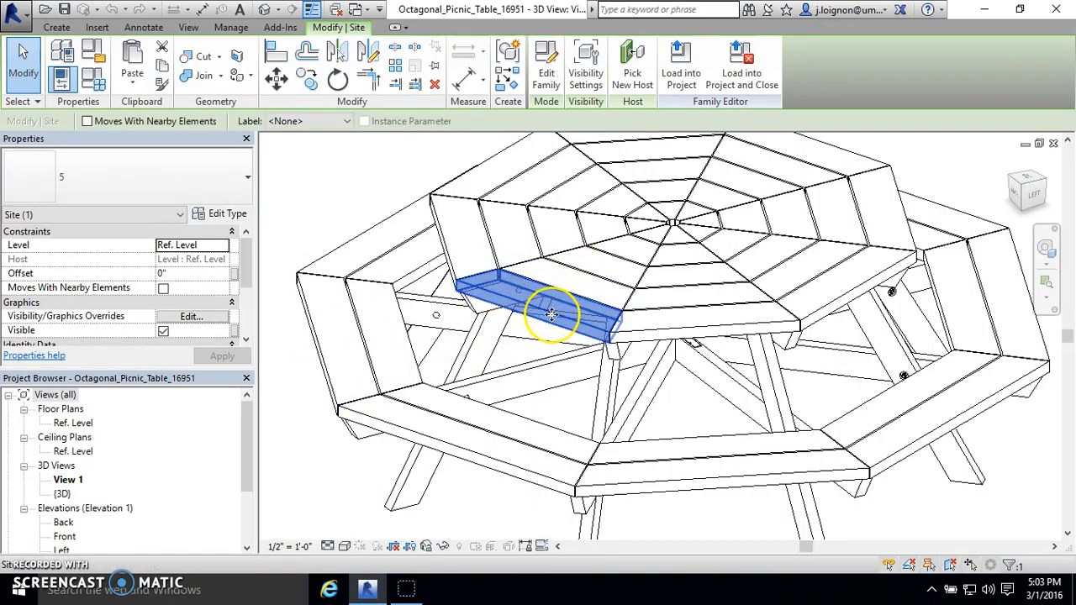
{"action": "left_click", "coordinate": [547, 74]}
Step: Delete the eight wedge boards around the tabletop's centre
{"action": "scroll", "coordinate": [704, 210], "scroll_direction": "up", "scroll_amount": 4}
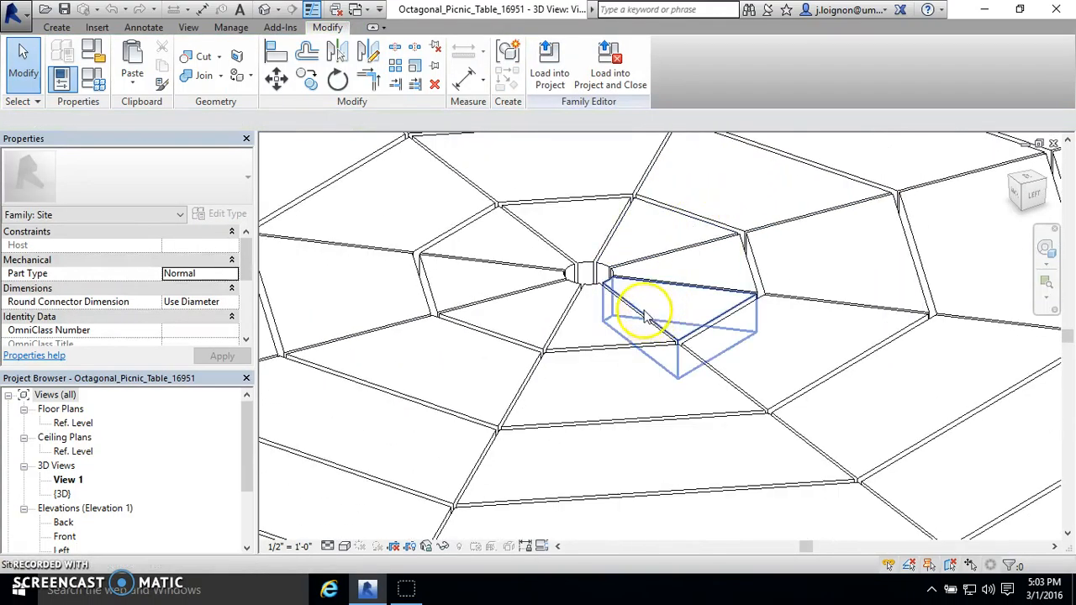
{"action": "scroll", "coordinate": [575, 277], "scroll_direction": "up", "scroll_amount": 2}
{"action": "scroll", "coordinate": [577, 271], "scroll_direction": "down", "scroll_amount": 3}
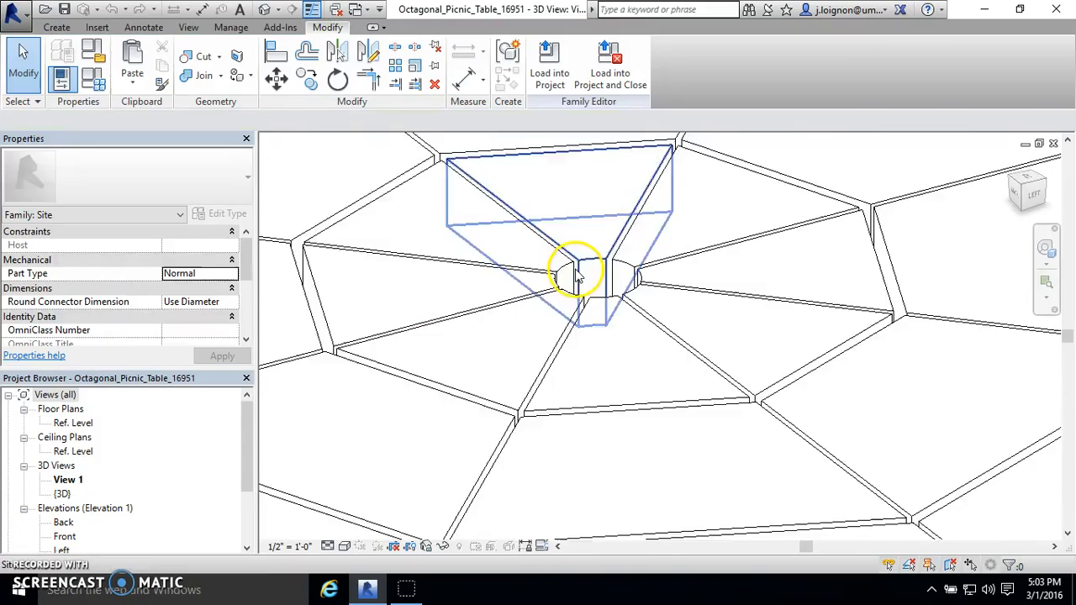
{"action": "middle_click_drag", "start_coordinate": [577, 272], "coordinate": [629, 180], "text": "shift"}
{"action": "scroll", "coordinate": [630, 260], "scroll_direction": "up", "scroll_amount": 4}
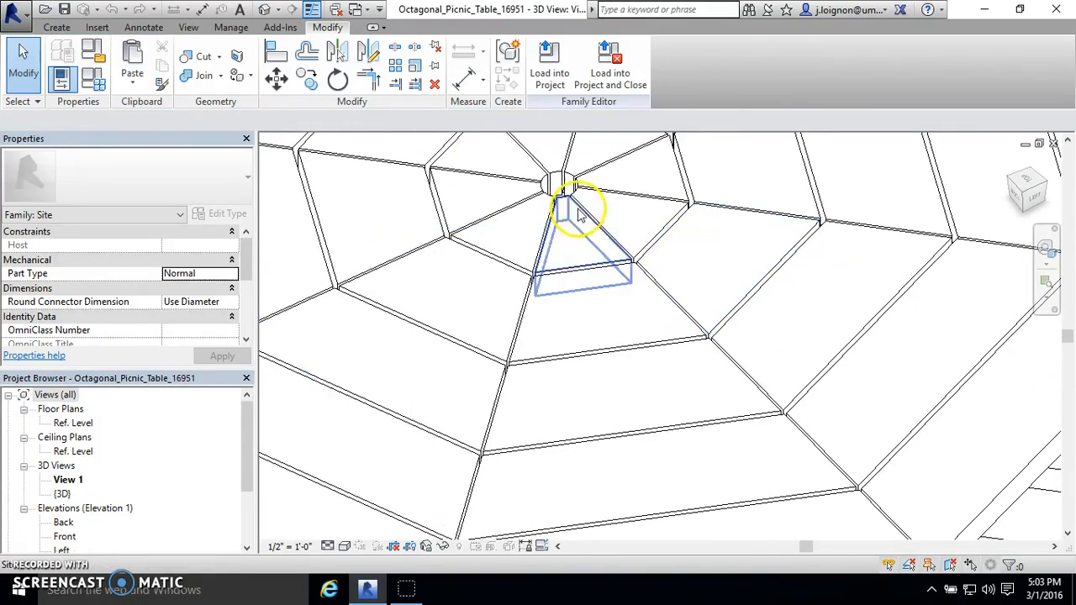
{"action": "left_click", "coordinate": [612, 211]}
{"action": "scroll", "coordinate": [618, 234], "scroll_direction": "down", "scroll_amount": 3}
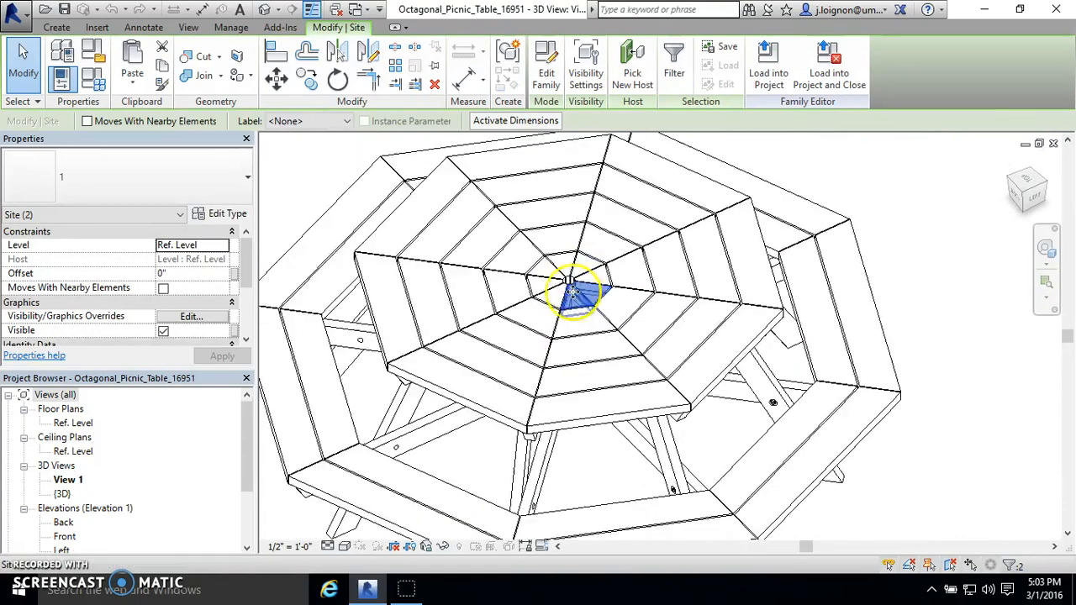
{"action": "scroll", "coordinate": [569, 289], "scroll_direction": "up", "scroll_amount": 3}
{"action": "left_click", "coordinate": [639, 269], "text": "ctrl"}
{"action": "left_click", "coordinate": [636, 242], "text": "ctrl"}
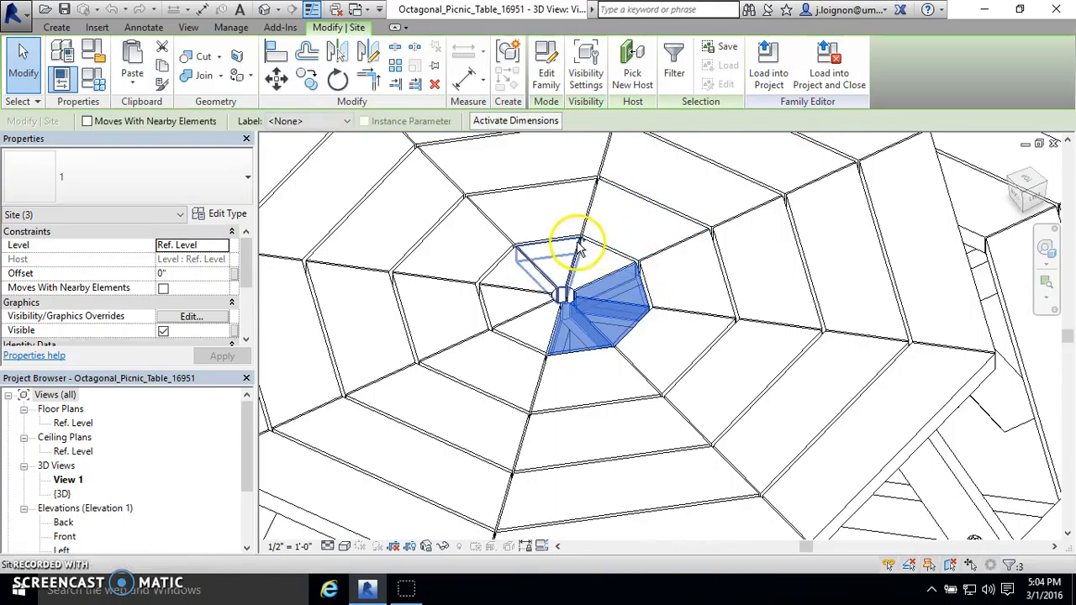
{"action": "left_click", "coordinate": [560, 241], "text": "ctrl"}
{"action": "left_click", "coordinate": [508, 281], "text": "ctrl"}
{"action": "left_click", "coordinate": [497, 262], "text": "ctrl"}
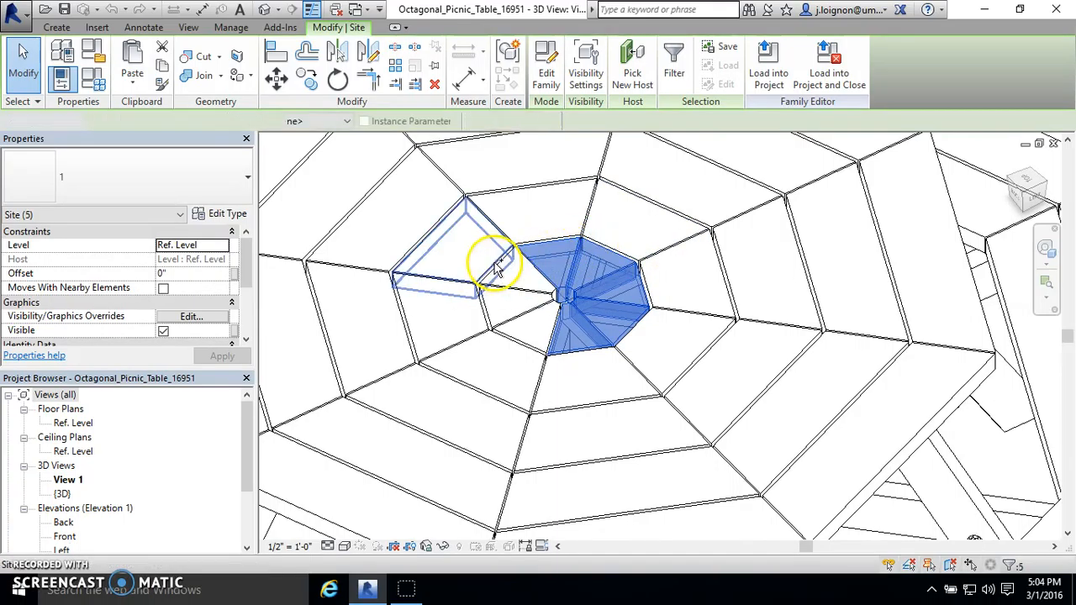
{"action": "left_click", "coordinate": [459, 214], "text": "shift"}
{"action": "left_click", "coordinate": [503, 265], "text": "ctrl"}
{"action": "left_click", "coordinate": [505, 308], "text": "ctrl"}
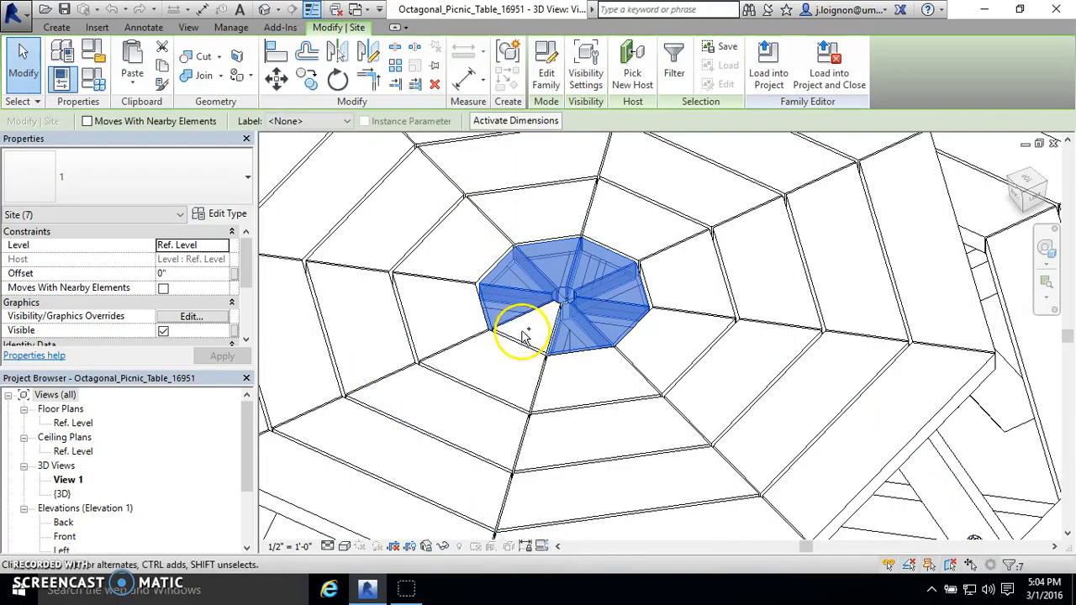
{"action": "left_click", "coordinate": [522, 325], "text": "ctrl"}
{"action": "scroll", "coordinate": [544, 288], "scroll_direction": "down", "scroll_amount": 4}
{"action": "middle_click_drag", "start_coordinate": [547, 289], "coordinate": [637, 242], "text": "shift"}
{"action": "key", "text": "Escape"}
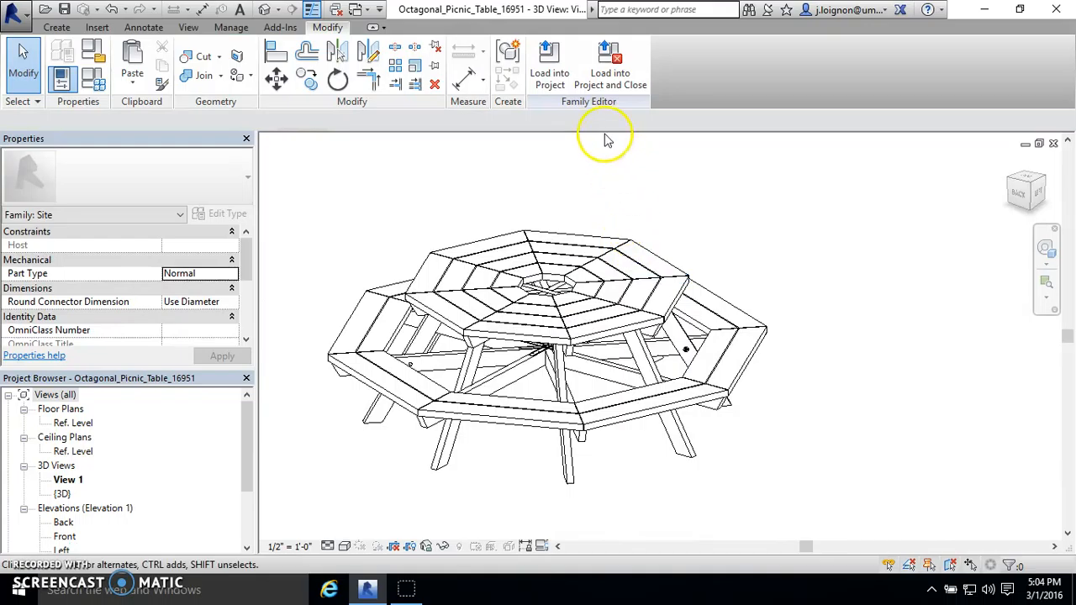
Step: Load the edited picnic table family into Project1, replacing its existing version, and examine the tabletop's centre
{"action": "left_click", "coordinate": [544, 84]}
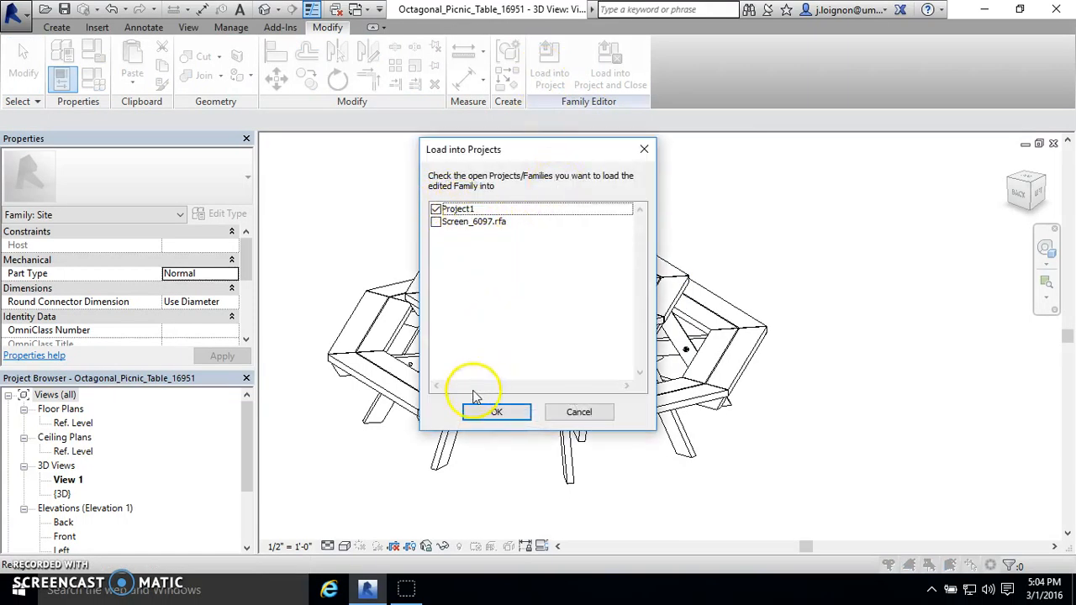
{"action": "left_click", "coordinate": [497, 412]}
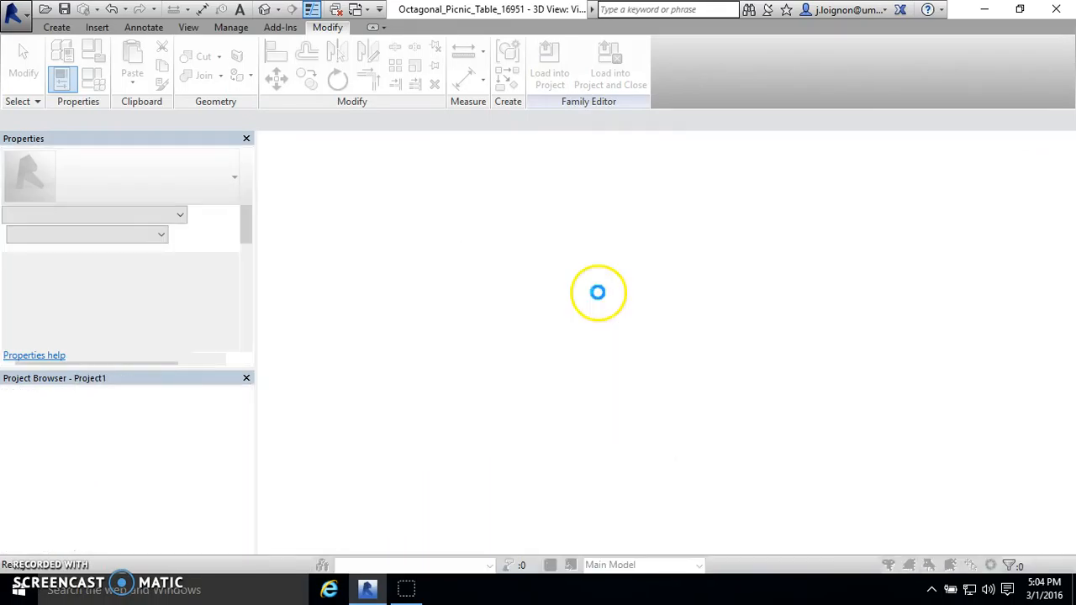
{"action": "left_click", "coordinate": [545, 291]}
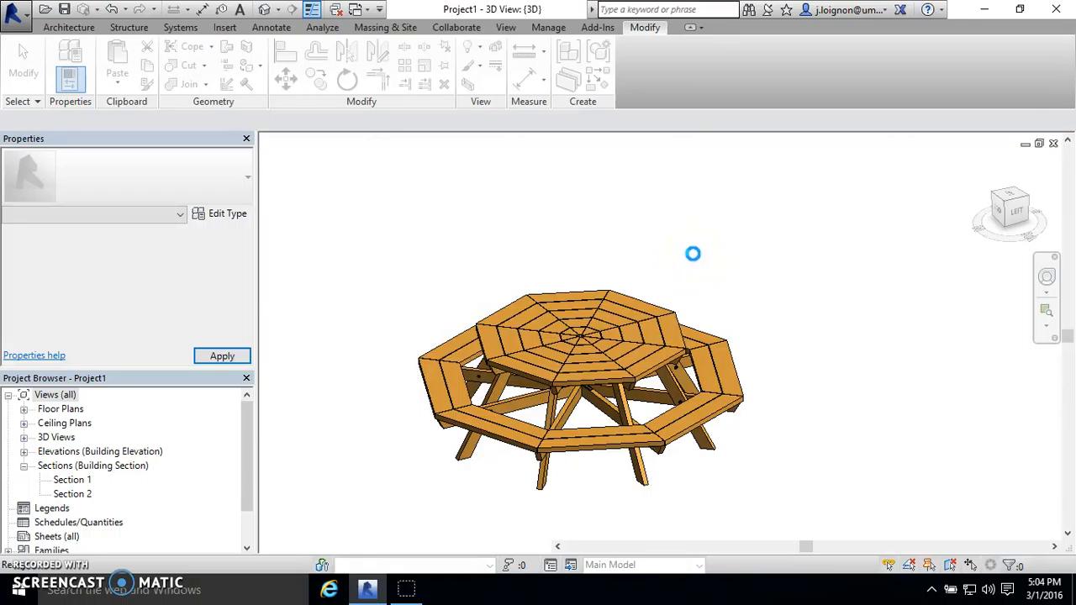
{"action": "scroll", "coordinate": [607, 326], "scroll_direction": "up", "scroll_amount": 6}
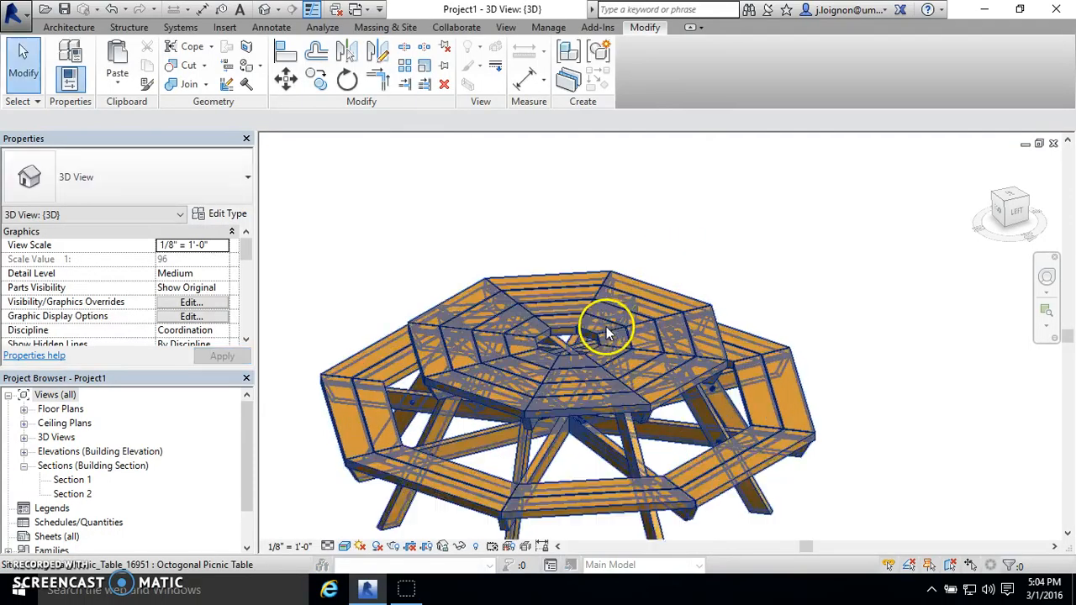
{"action": "scroll", "coordinate": [545, 351], "scroll_direction": "up", "scroll_amount": 5}
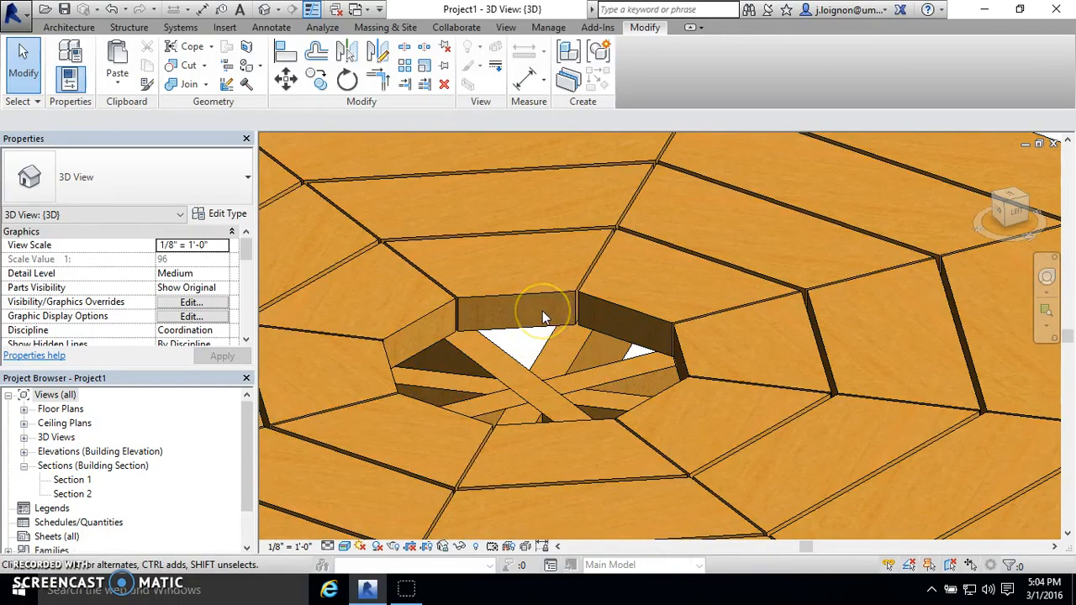
{"action": "scroll", "coordinate": [543, 311], "scroll_direction": "down", "scroll_amount": 10}
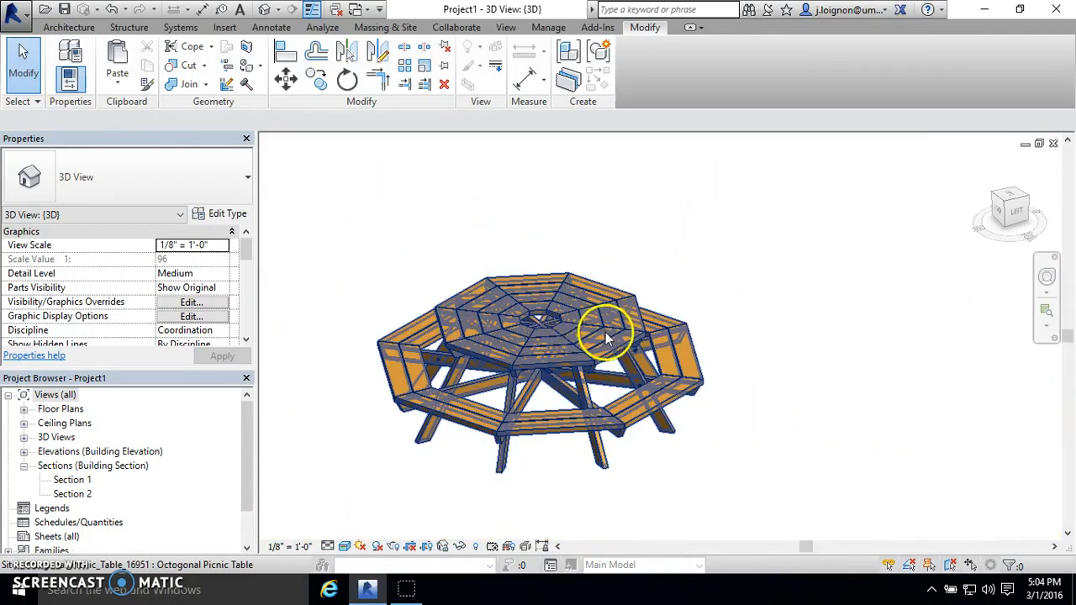
Step: Reopen the picnic table family for editing and open the nested family of an outer tabletop board
{"action": "left_click", "coordinate": [607, 337]}
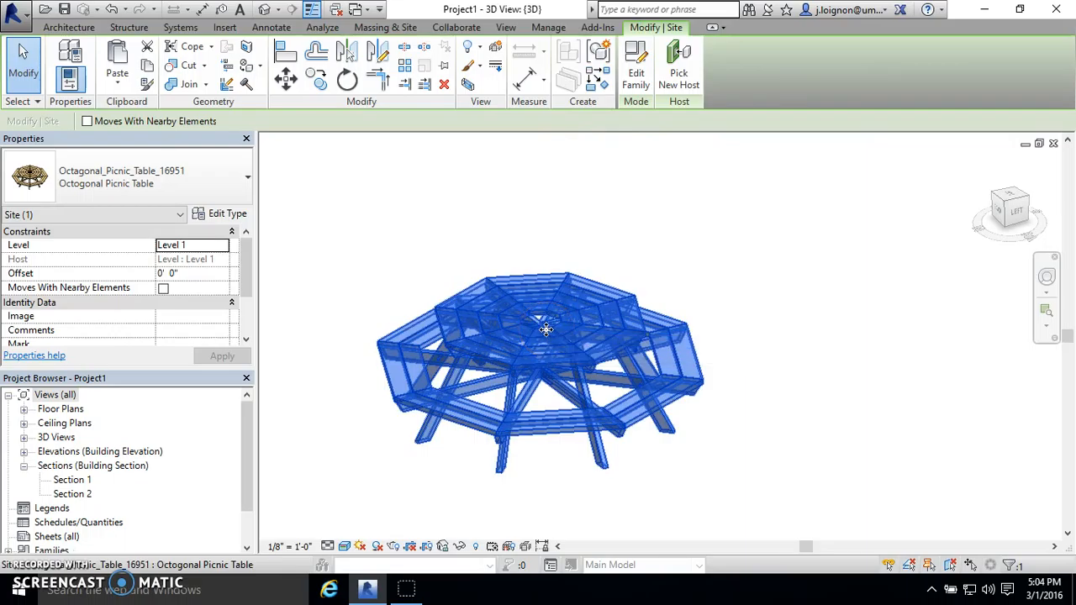
{"action": "left_click", "coordinate": [637, 67]}
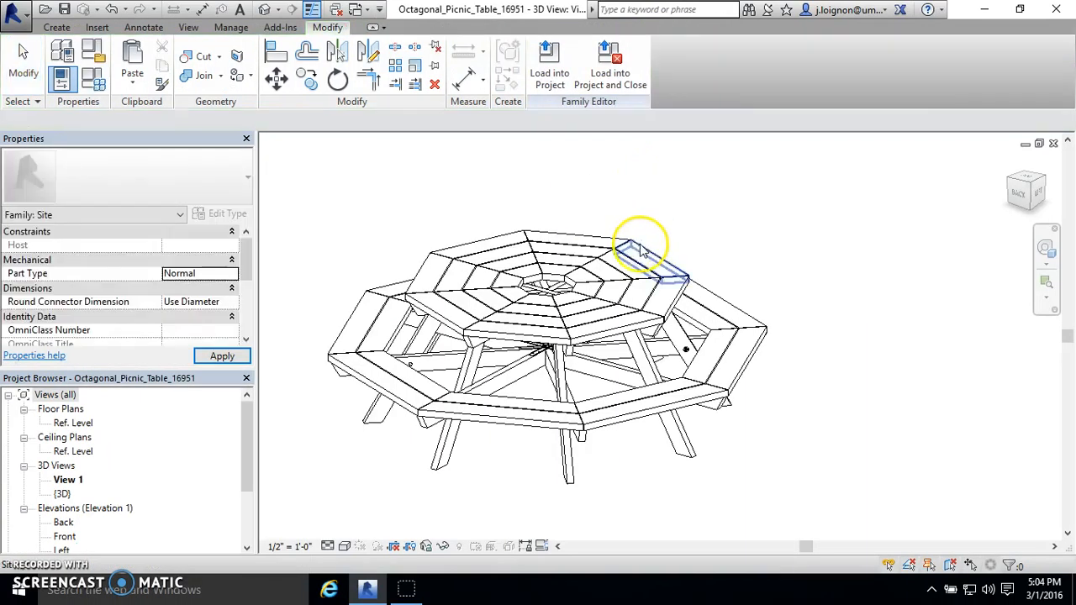
{"action": "scroll", "coordinate": [461, 320], "scroll_direction": "down", "scroll_amount": 2}
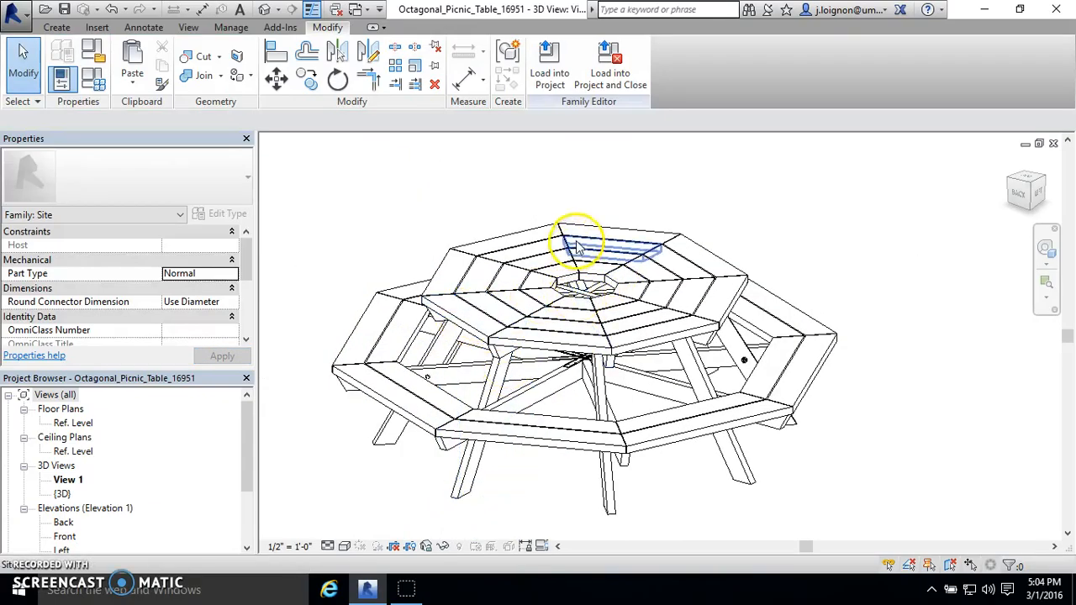
{"action": "left_click", "coordinate": [461, 324]}
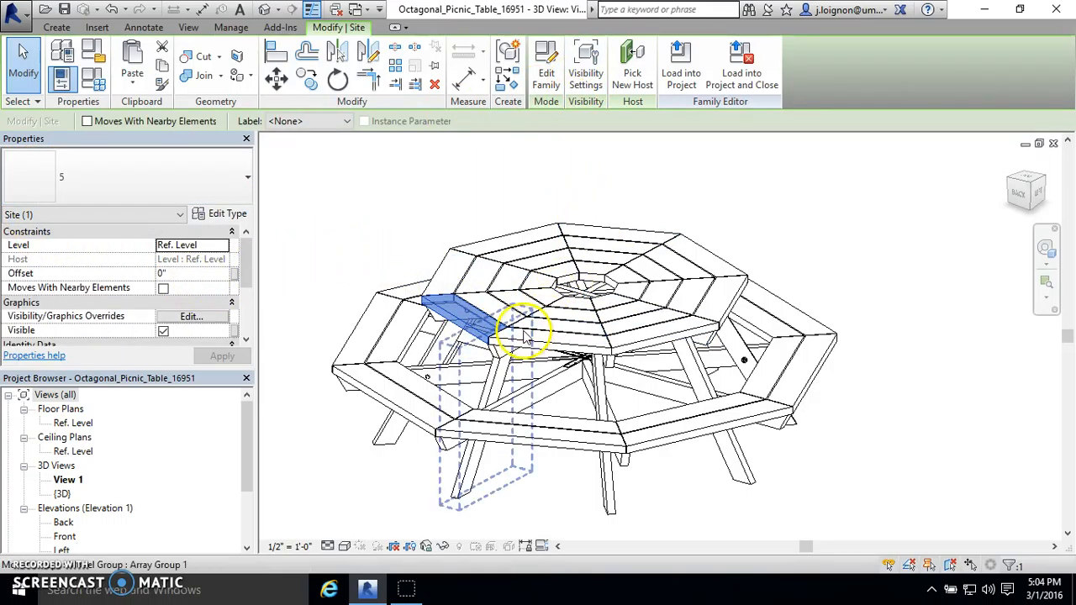
{"action": "left_click", "coordinate": [548, 78]}
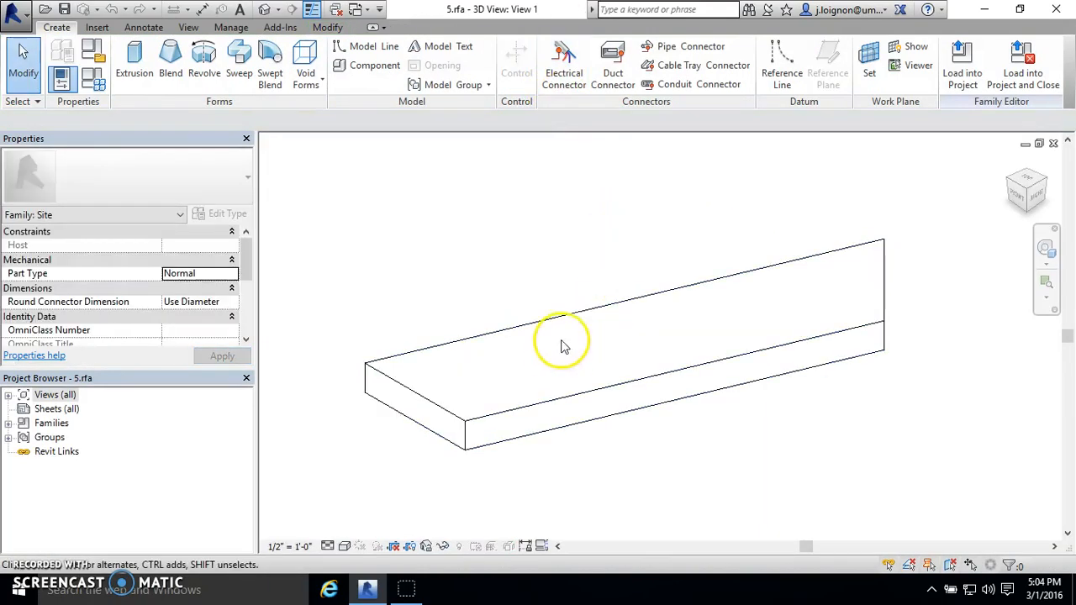
Step: Open the board extrusion's sketch in 5.rfa for editing
{"action": "left_click", "coordinate": [566, 326]}
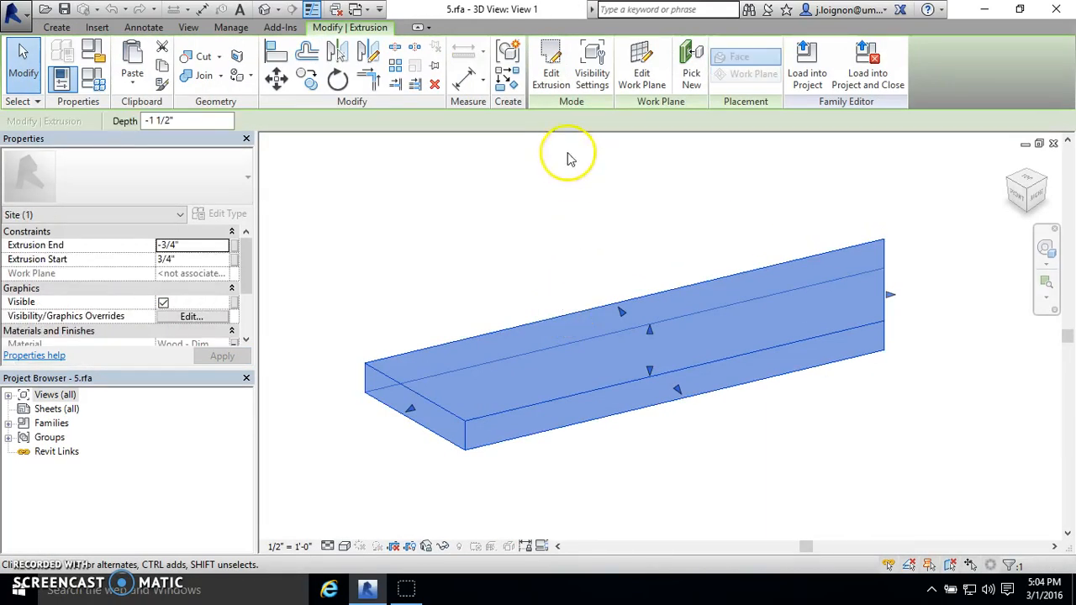
{"action": "left_click", "coordinate": [553, 80]}
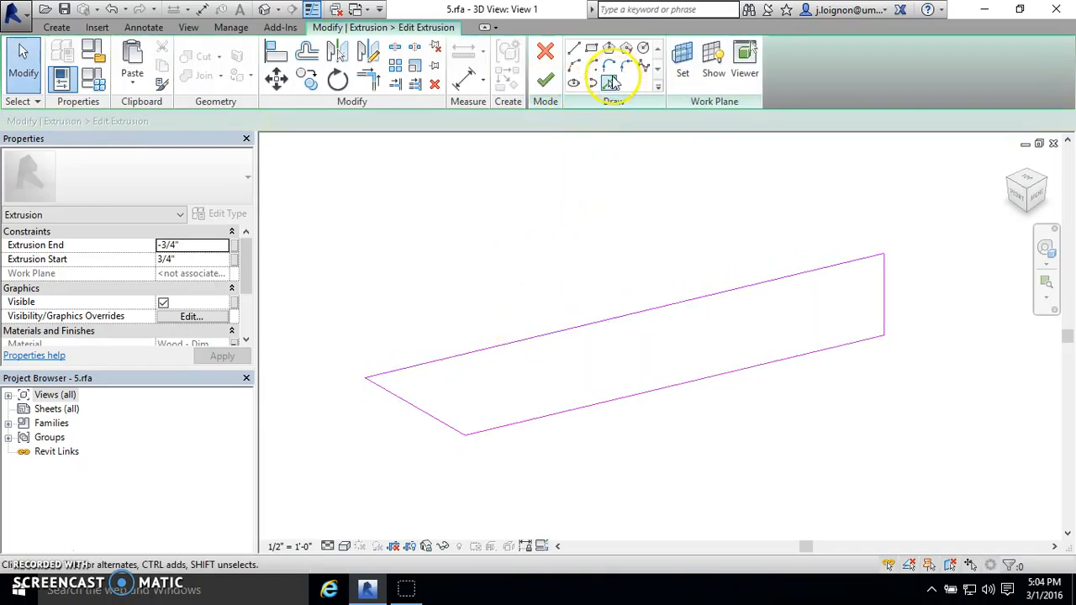
Step: Try a gently wavy spline between the two endpoints of the board's longer edge
{"action": "left_click", "coordinate": [652, 69]}
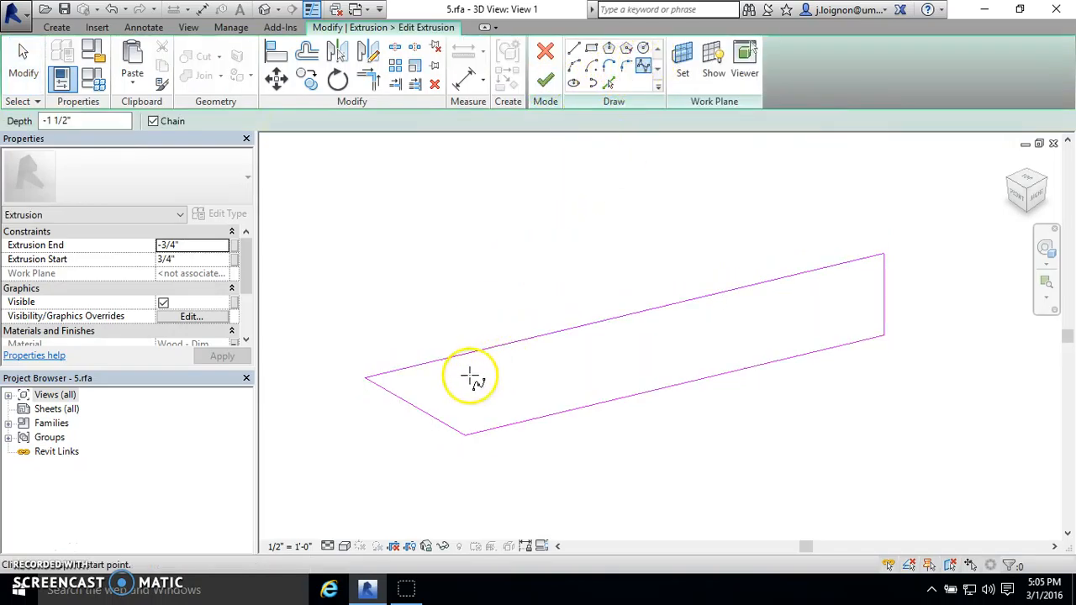
{"action": "left_click", "coordinate": [370, 378]}
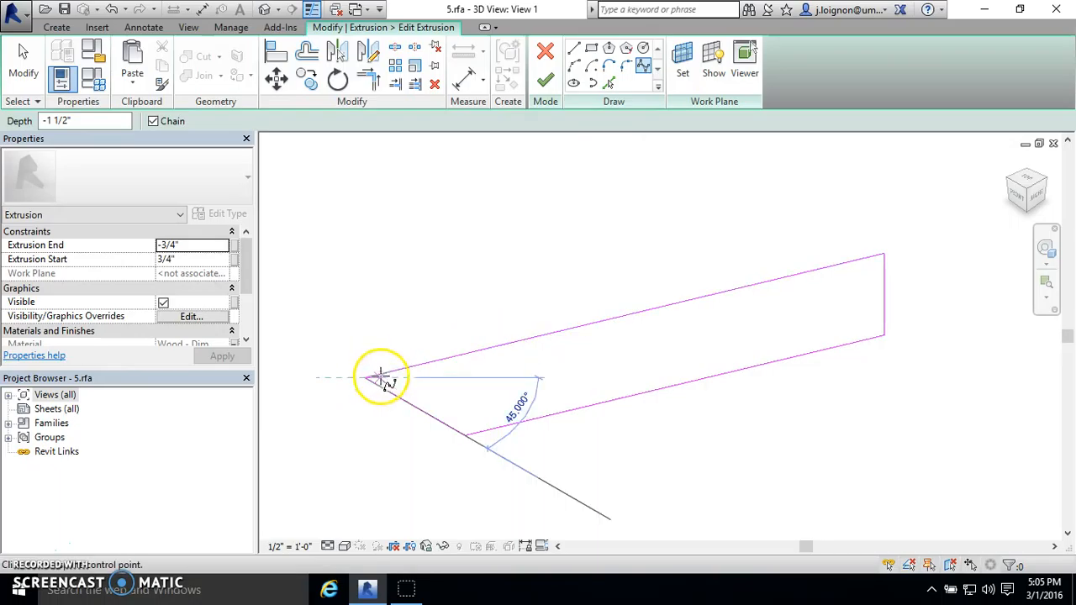
{"action": "left_click", "coordinate": [538, 365]}
{"action": "left_click", "coordinate": [621, 326]}
{"action": "left_click", "coordinate": [745, 310]}
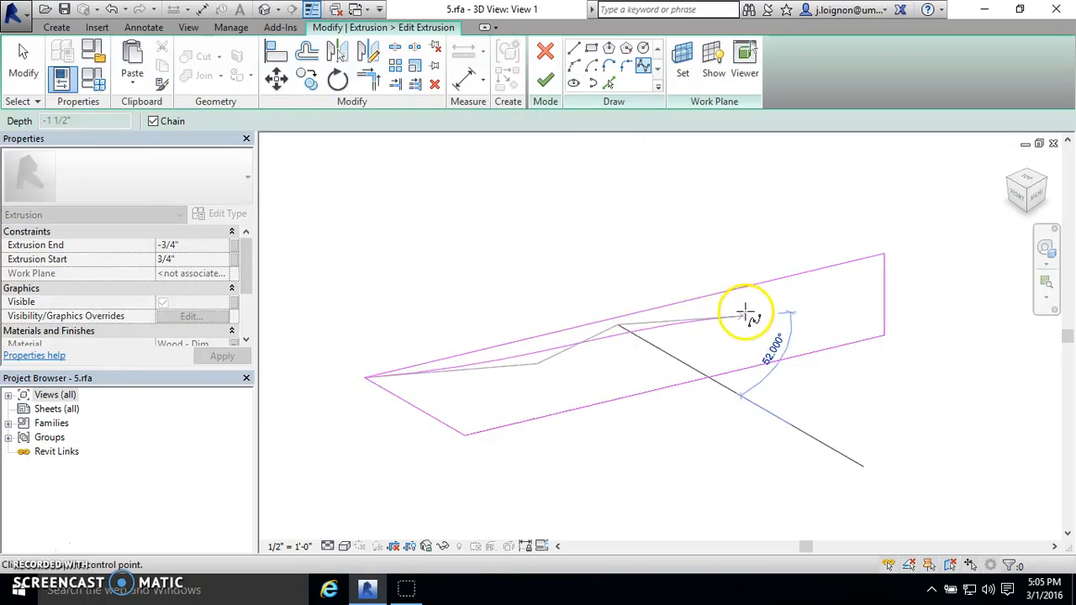
{"action": "left_click", "coordinate": [804, 276]}
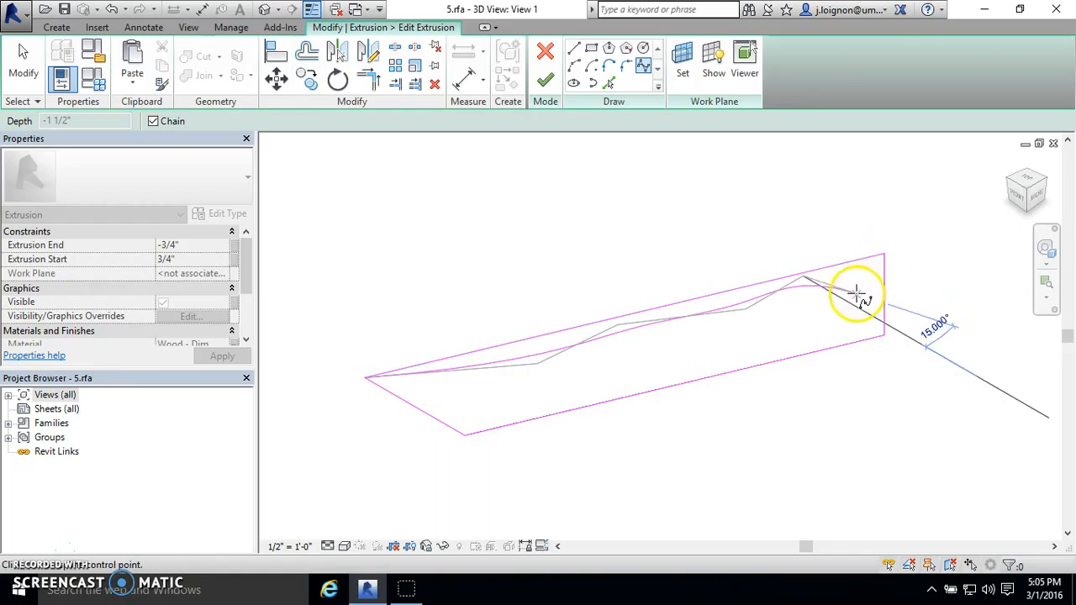
{"action": "left_click", "coordinate": [883, 252]}
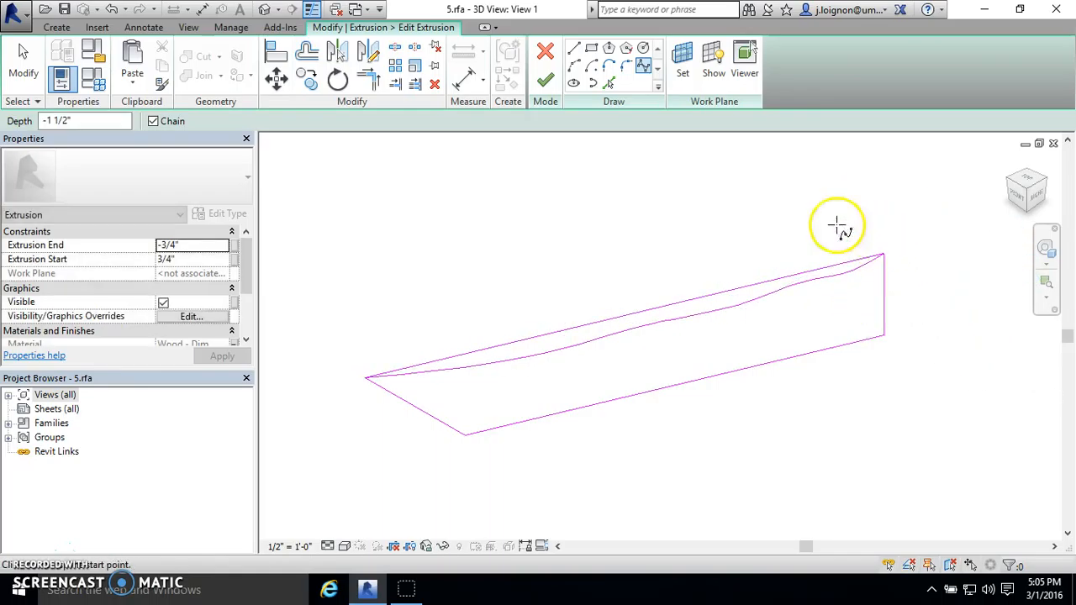
Step: Delete the trial spline from the board's sketch
{"action": "left_click", "coordinate": [23, 64]}
{"action": "left_click", "coordinate": [591, 325]}
{"action": "key", "text": "Escape"}
{"action": "left_click", "coordinate": [576, 323]}
{"action": "left_click", "coordinate": [558, 332]}
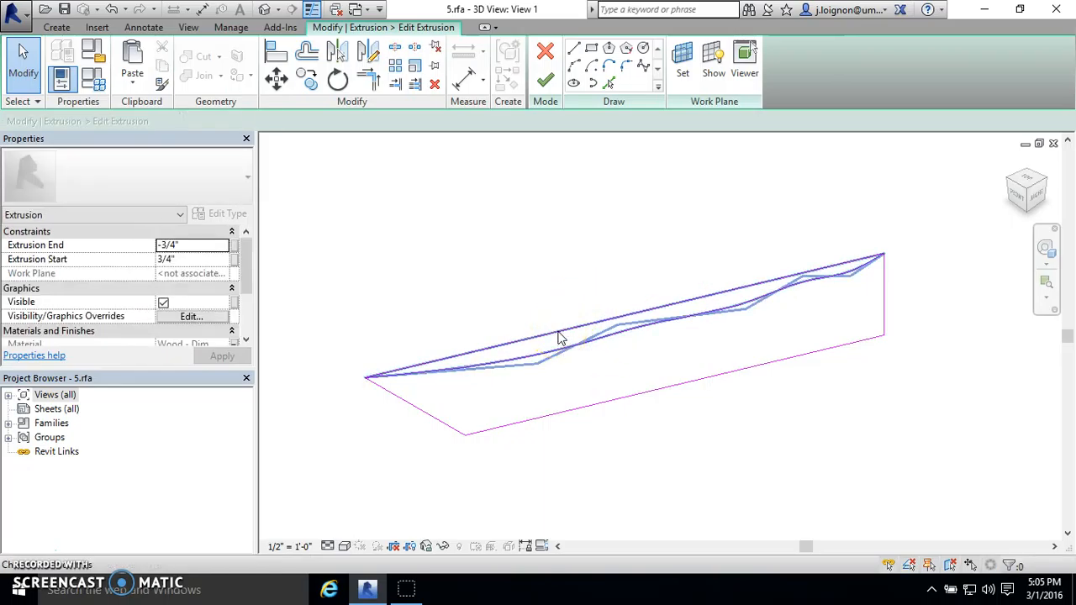
{"action": "left_click", "coordinate": [555, 333]}
{"action": "mouse_move", "coordinate": [518, 282]}
{"action": "left_mouse_down"}
{"action": "mouse_move", "coordinate": [491, 353]}
{"action": "mouse_move", "coordinate": [504, 307]}
{"action": "mouse_move", "coordinate": [512, 351]}
{"action": "mouse_move", "coordinate": [504, 336]}
{"action": "left_mouse_up"}
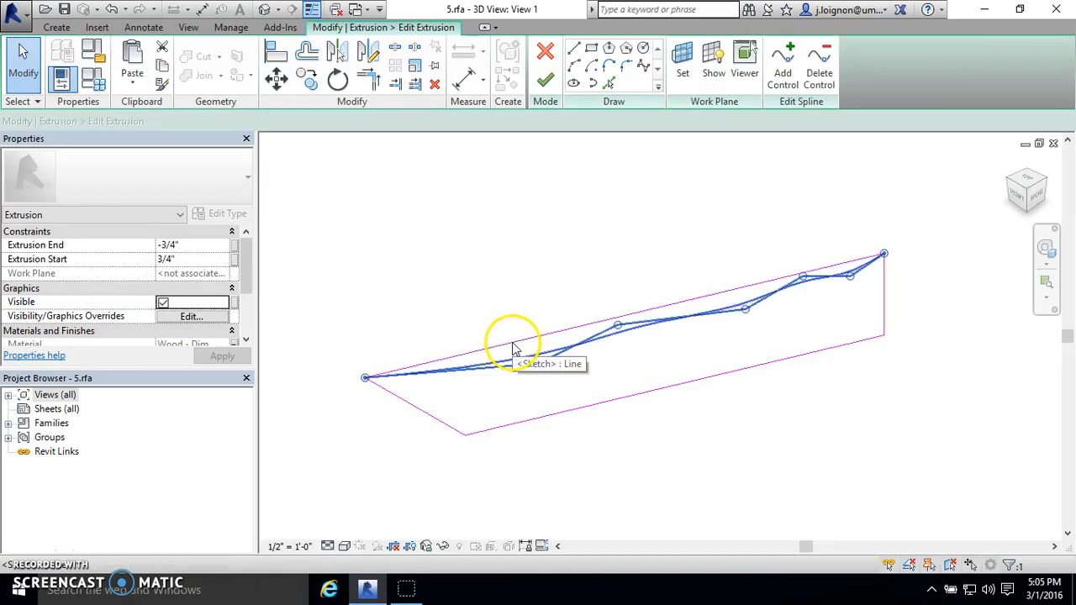
{"action": "key", "text": "Delete"}
Step: Replace the sketch's straight longer edge with a strongly wavy spline between the same endpoints and finish the extrusion edit
{"action": "left_click", "coordinate": [560, 334]}
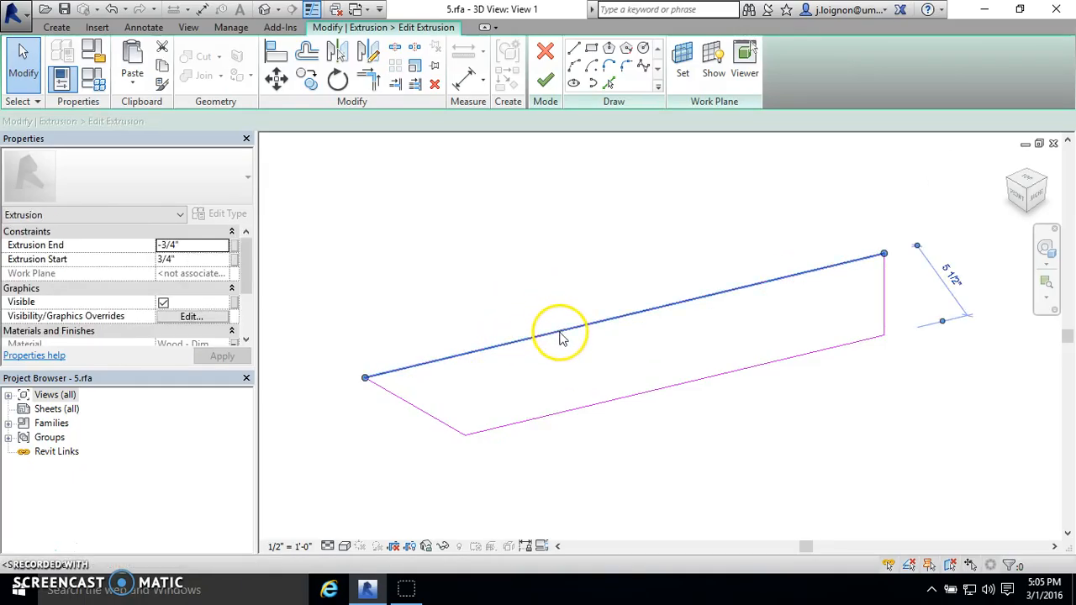
{"action": "key", "text": "Delete"}
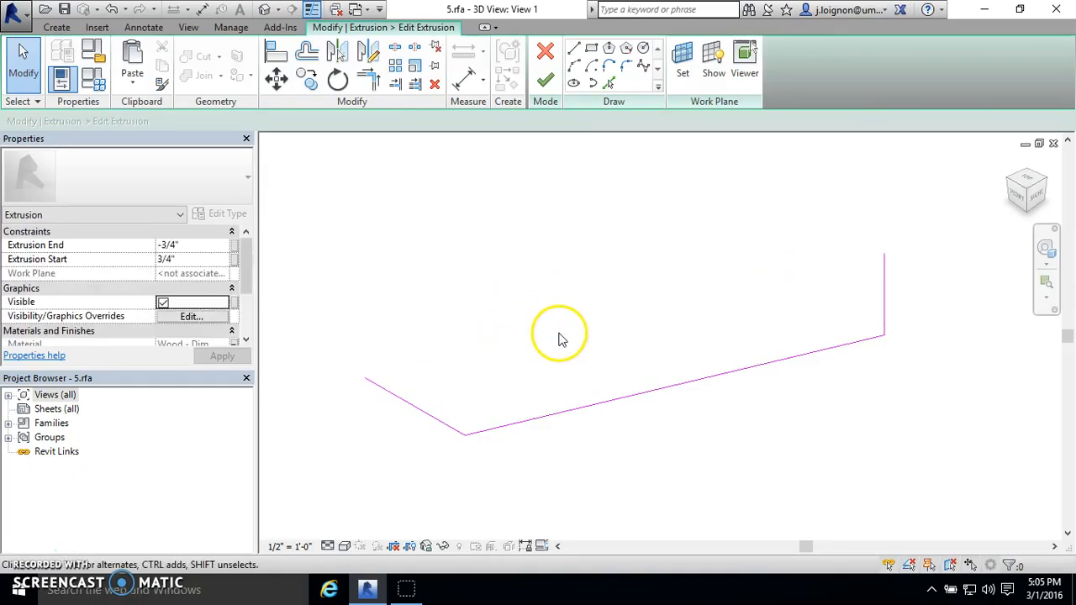
{"action": "left_click", "coordinate": [642, 65]}
{"action": "left_click", "coordinate": [368, 379]}
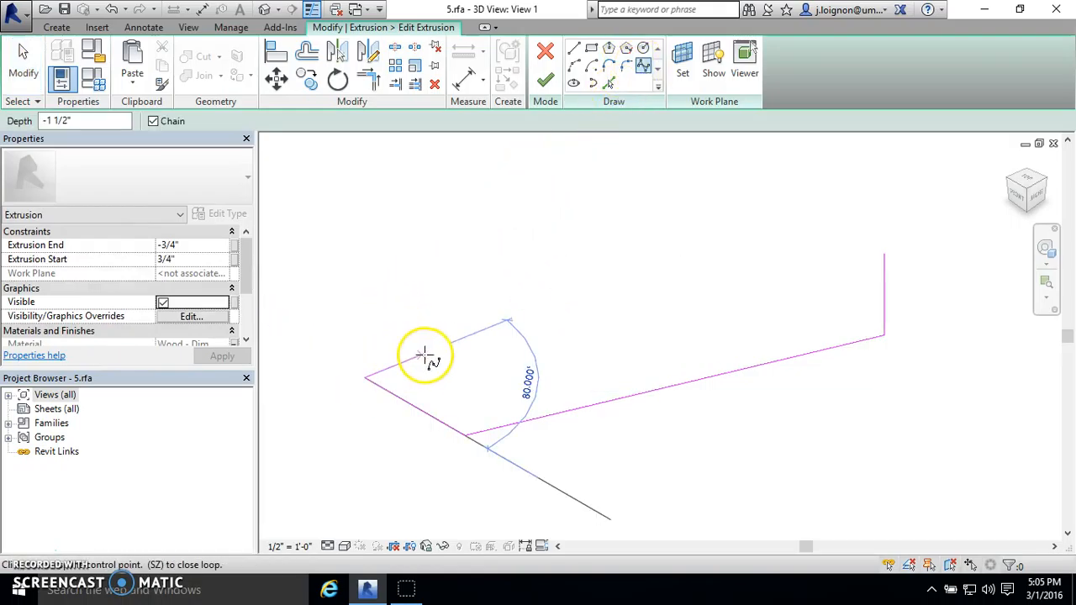
{"action": "left_click", "coordinate": [485, 361]}
{"action": "left_click", "coordinate": [511, 336]}
{"action": "left_click", "coordinate": [577, 342]}
{"action": "left_click", "coordinate": [631, 310]}
{"action": "left_click", "coordinate": [739, 333]}
{"action": "left_click", "coordinate": [771, 284]}
{"action": "left_click", "coordinate": [838, 302]}
{"action": "left_click", "coordinate": [885, 254]}
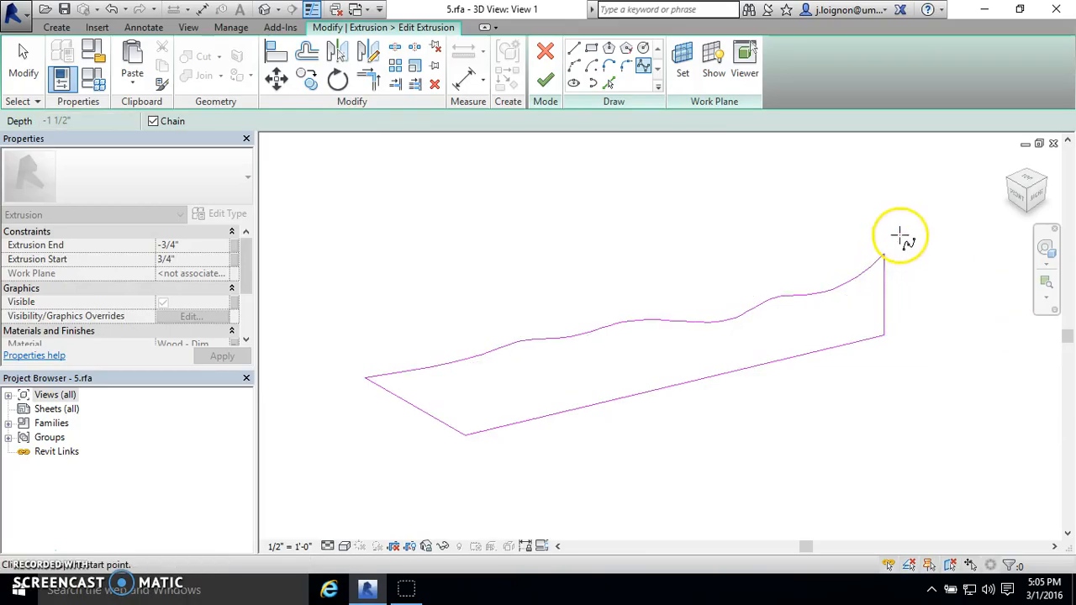
{"action": "left_click", "coordinate": [544, 79]}
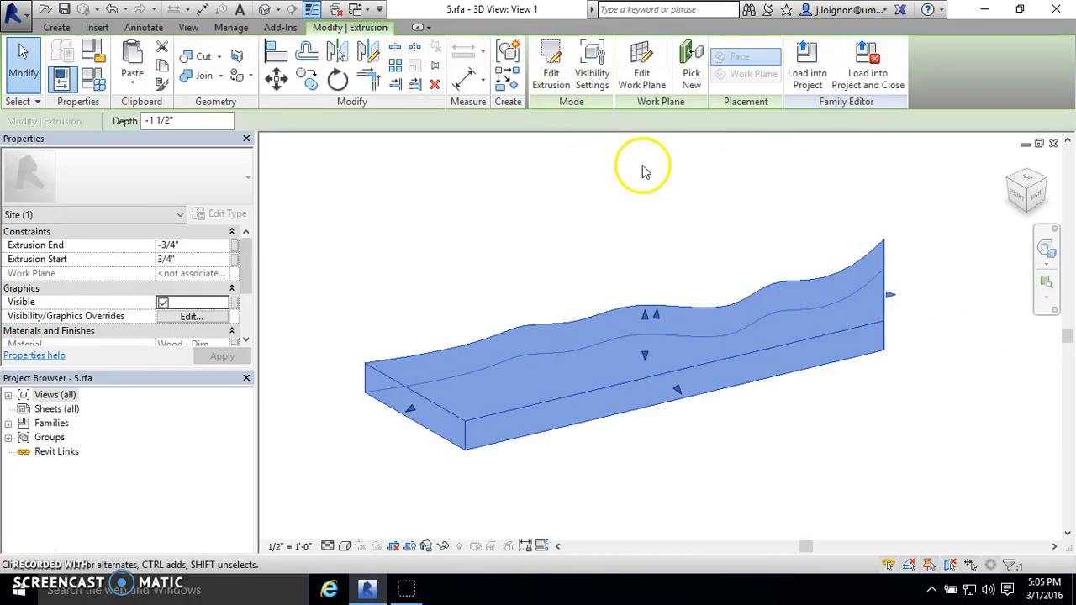
{"action": "left_click", "coordinate": [648, 170]}
Step: Load the reshaped board family into Octagonal_Picnic_Table_16951.rfa only, replacing its existing version
{"action": "left_click", "coordinate": [578, 95]}
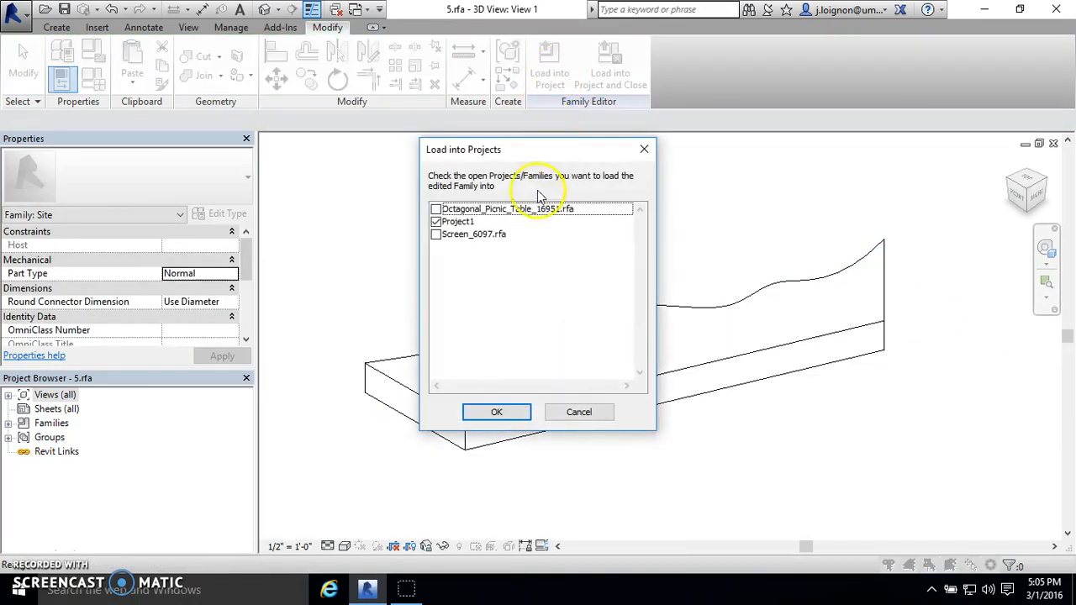
{"action": "left_click", "coordinate": [436, 222]}
{"action": "left_click", "coordinate": [436, 209]}
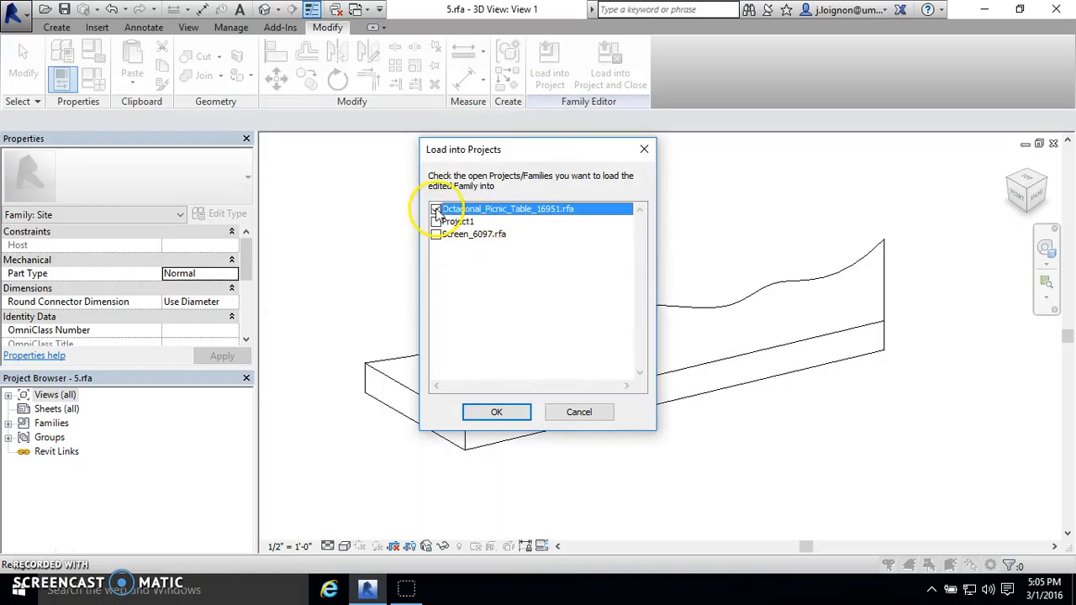
{"action": "left_click", "coordinate": [497, 413]}
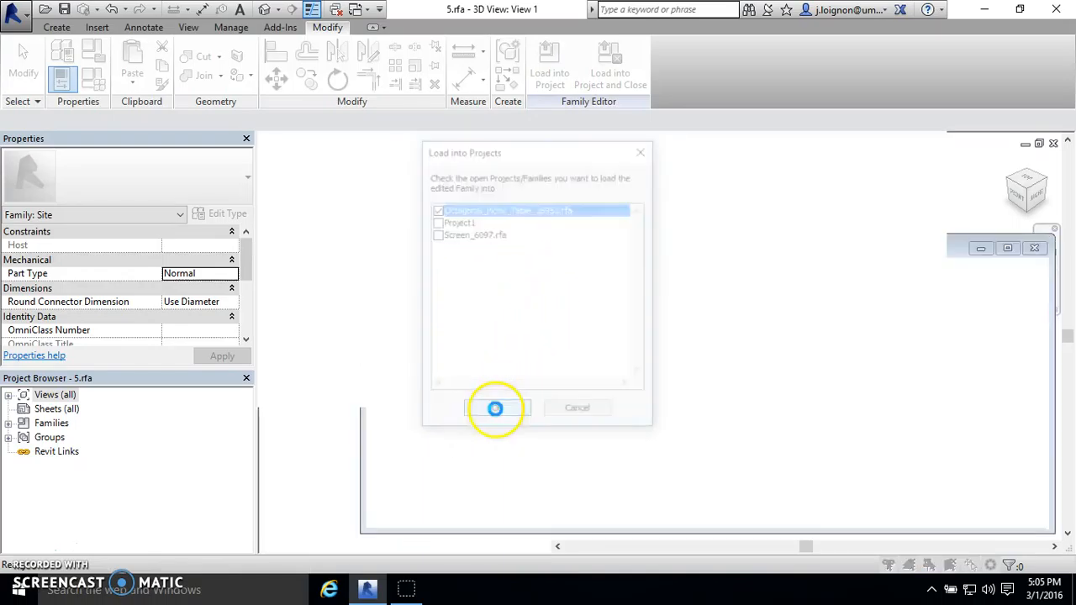
{"action": "left_click", "coordinate": [523, 296]}
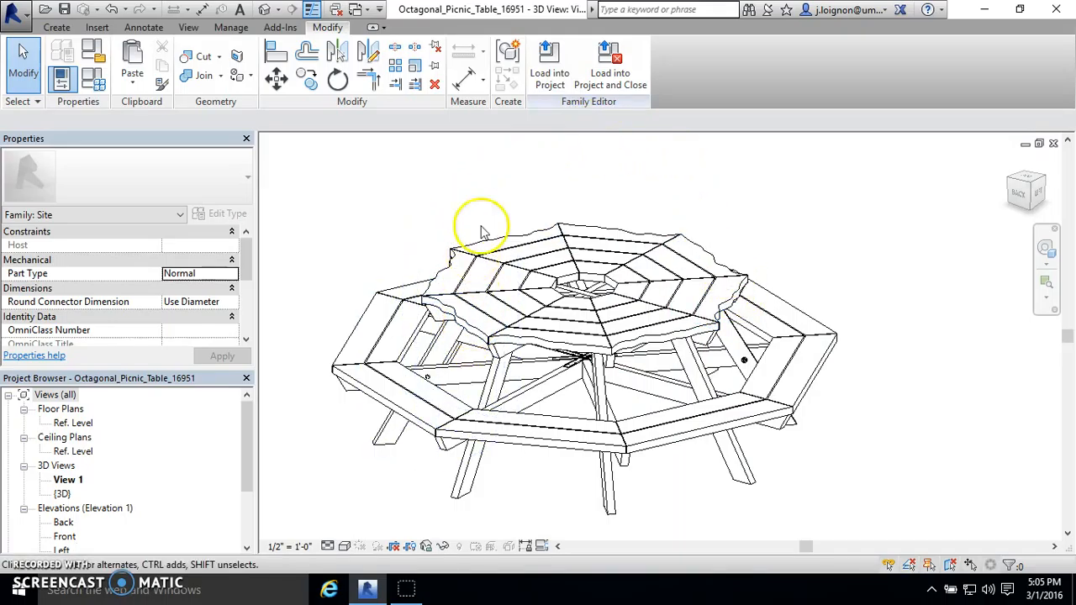
Step: Load the updated picnic table family into Project1, replacing its existing version
{"action": "left_click", "coordinate": [551, 80]}
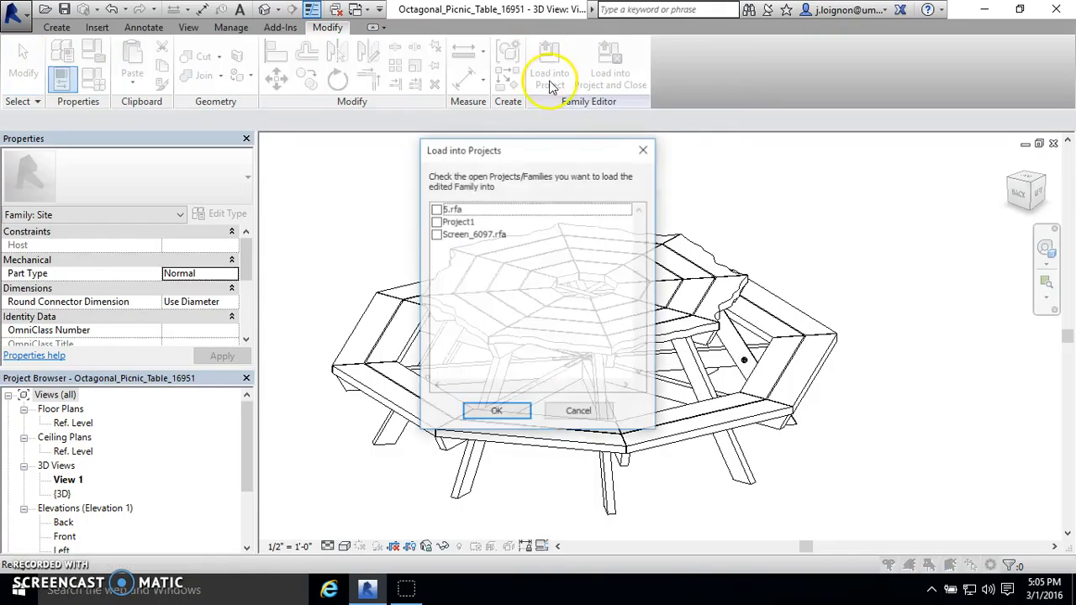
{"action": "left_click", "coordinate": [436, 222]}
{"action": "left_click", "coordinate": [495, 413]}
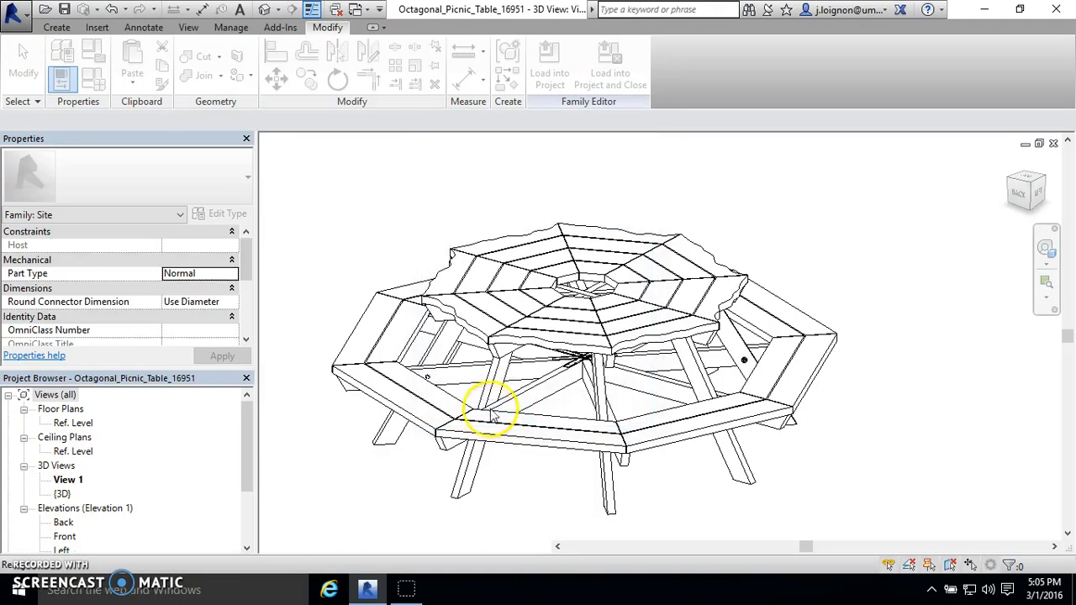
{"action": "left_click", "coordinate": [570, 296]}
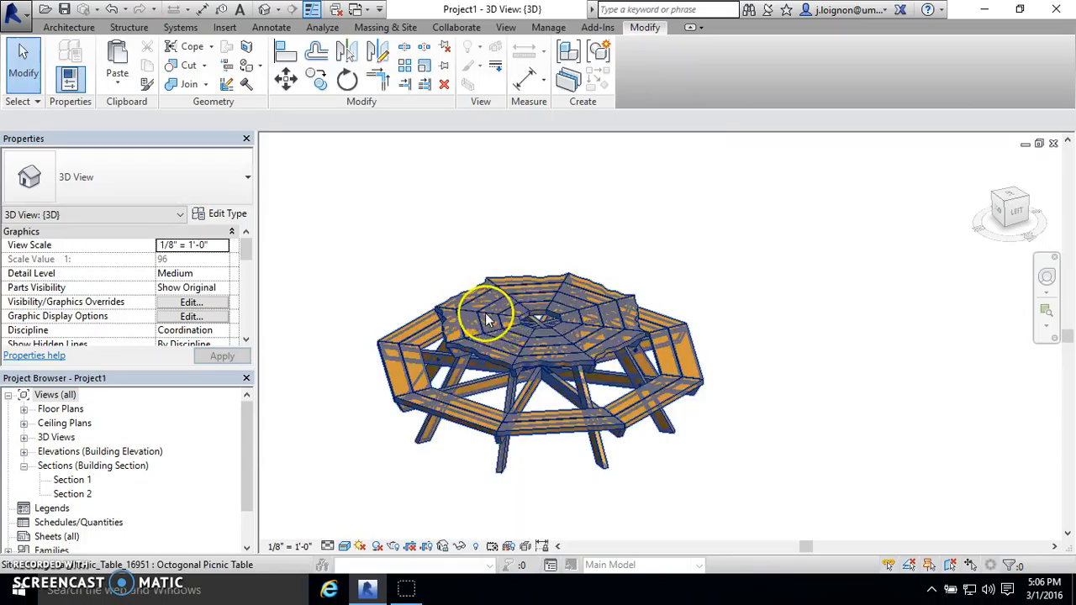
Step: Examine the reloaded picnic table's wavy tabletop edge up close and from several angles
{"action": "scroll", "coordinate": [471, 308], "scroll_direction": "up", "scroll_amount": 5}
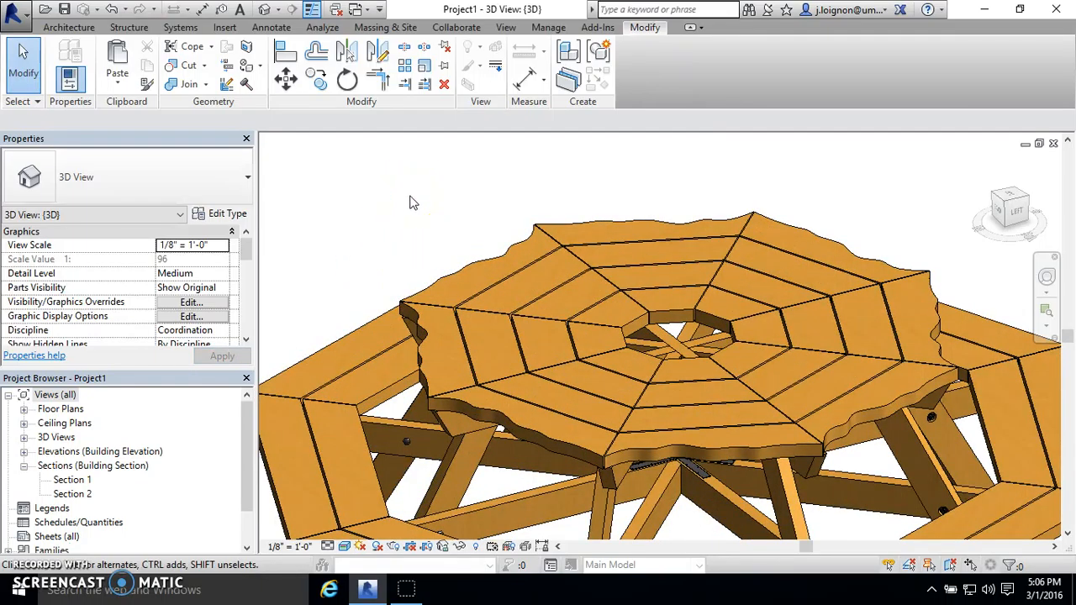
{"action": "scroll", "coordinate": [412, 202], "scroll_direction": "down", "scroll_amount": 2}
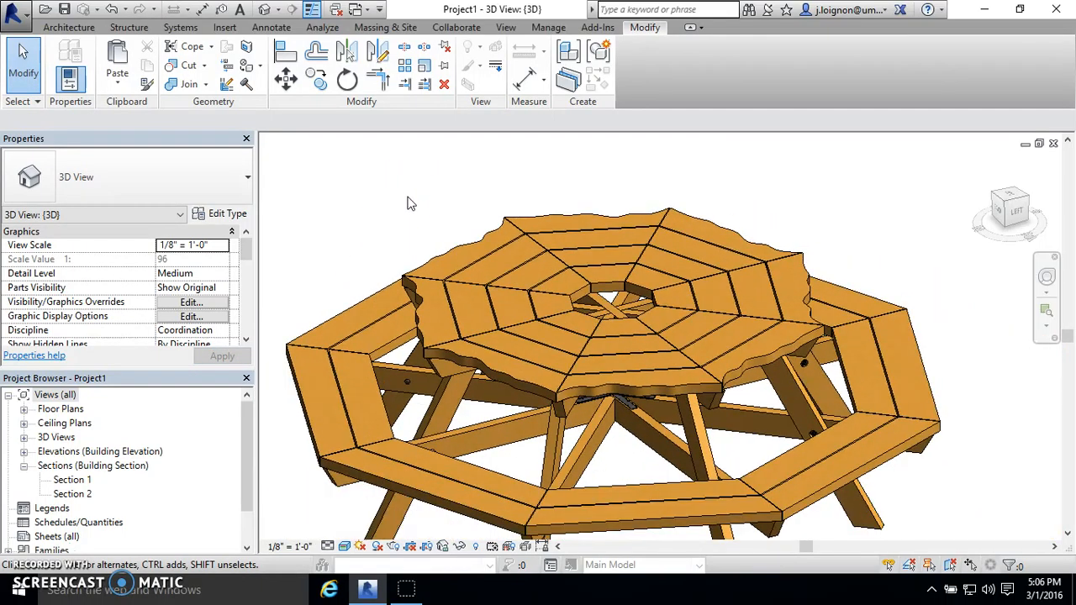
{"action": "scroll", "coordinate": [685, 373], "scroll_direction": "down", "scroll_amount": 3}
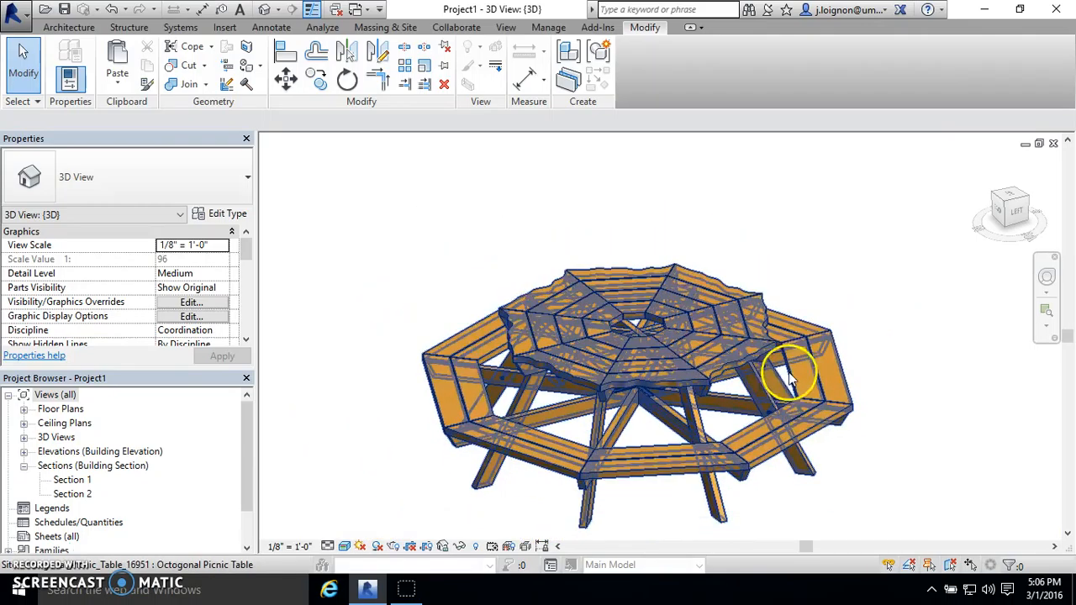
{"action": "scroll", "coordinate": [831, 266], "scroll_direction": "up", "scroll_amount": 3}
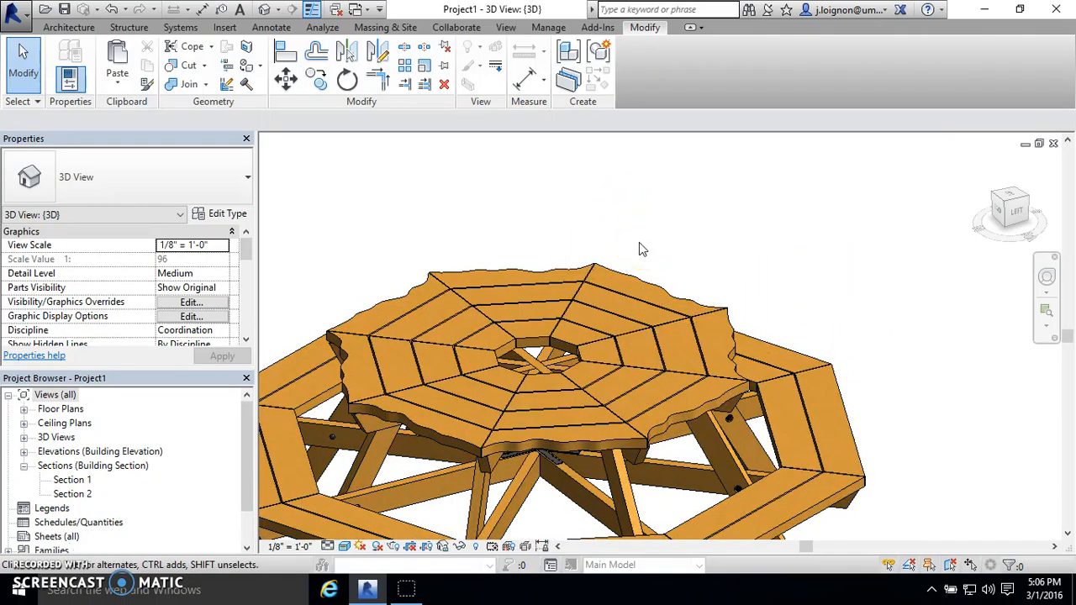
{"action": "scroll", "coordinate": [639, 244], "scroll_direction": "down", "scroll_amount": 1}
{"action": "left_click", "coordinate": [605, 249]}
{"action": "scroll", "coordinate": [529, 445], "scroll_direction": "up", "scroll_amount": 1}
{"action": "scroll", "coordinate": [505, 385], "scroll_direction": "up", "scroll_amount": 2}
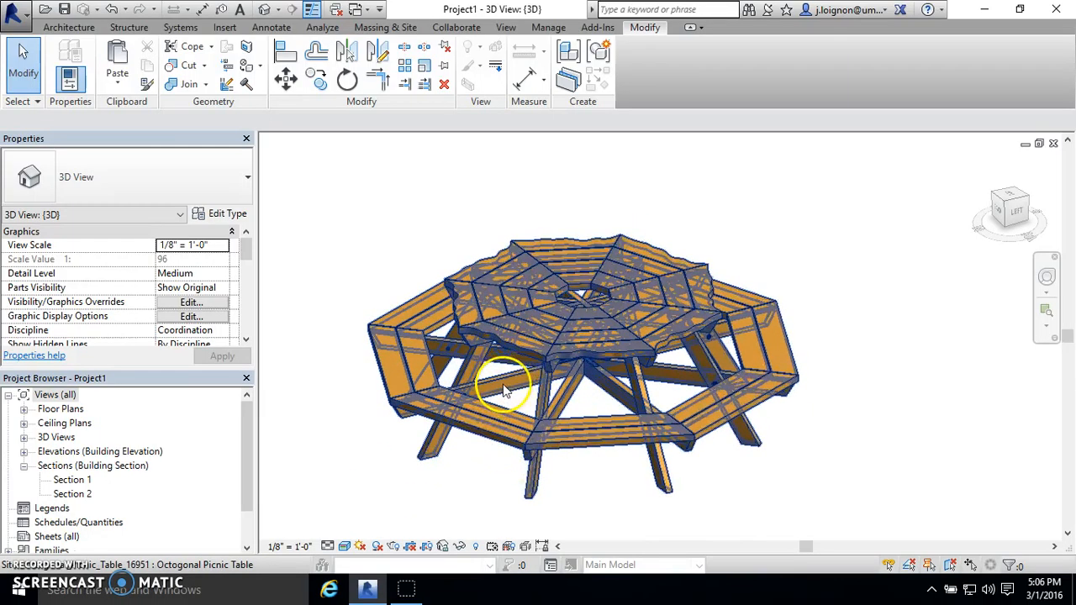
{"action": "scroll", "coordinate": [504, 357], "scroll_direction": "up", "scroll_amount": 3}
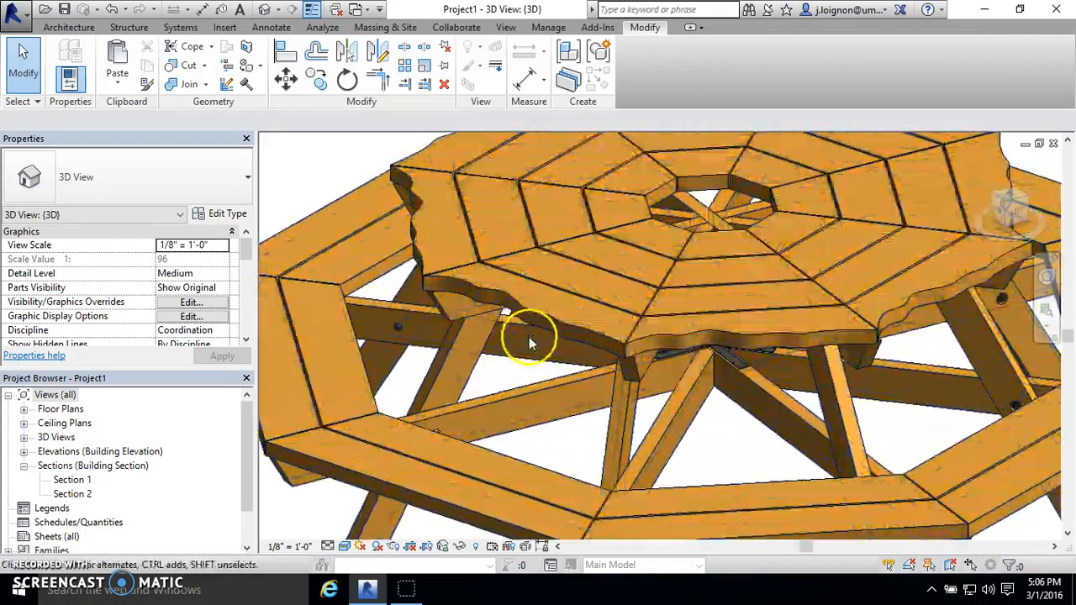
{"action": "scroll", "coordinate": [529, 336], "scroll_direction": "down", "scroll_amount": 3}
{"action": "middle_click_drag", "start_coordinate": [529, 337], "coordinate": [463, 308], "text": "shift"}
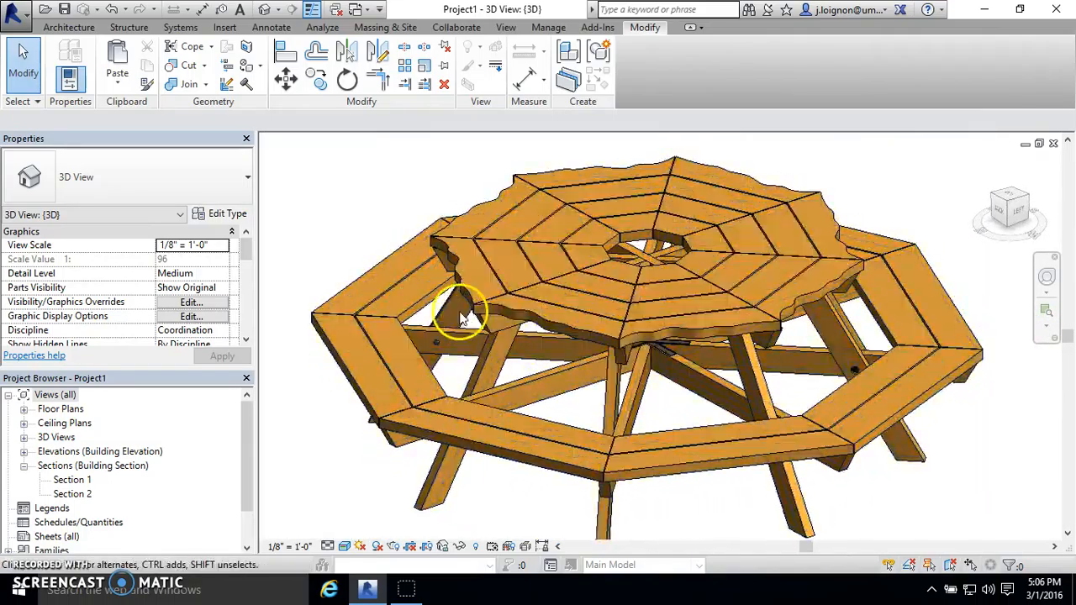
{"action": "scroll", "coordinate": [461, 315], "scroll_direction": "down", "scroll_amount": 2}
{"action": "middle_click_drag", "start_coordinate": [602, 355], "coordinate": [493, 428], "text": "shift"}
{"action": "scroll", "coordinate": [498, 412], "scroll_direction": "up", "scroll_amount": 2}
{"action": "left_click", "coordinate": [624, 252]}
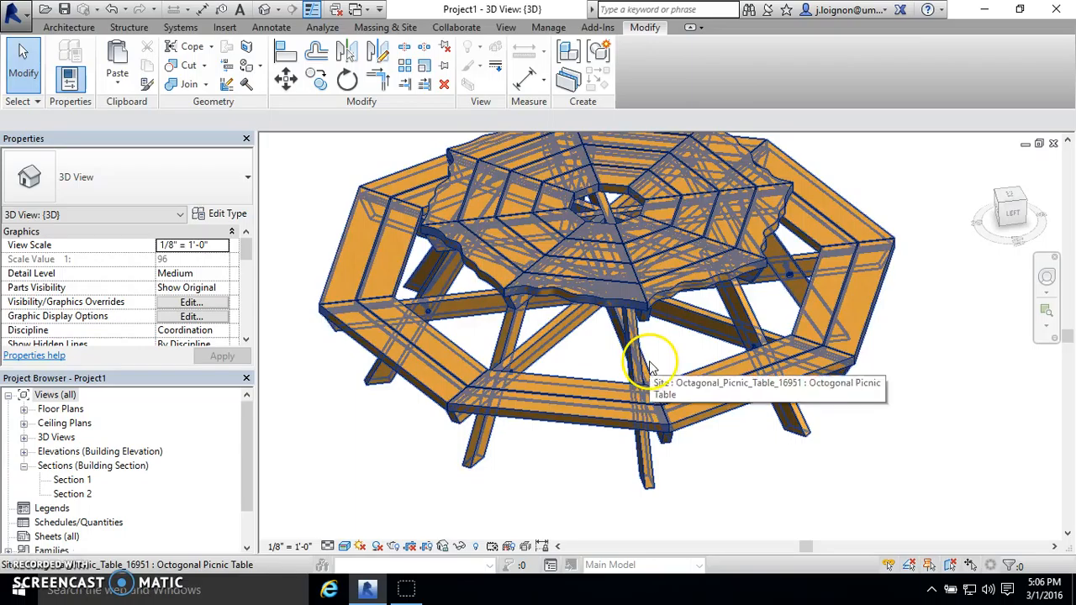
Step: View the picnic table together with the curtain walls, selecting all the elements at once and clearing the selection
{"action": "scroll", "coordinate": [650, 365], "scroll_direction": "down", "scroll_amount": 2}
{"action": "middle_click_drag", "start_coordinate": [874, 447], "coordinate": [805, 389], "text": "shift"}
{"action": "scroll", "coordinate": [806, 404], "scroll_direction": "down", "scroll_amount": 5}
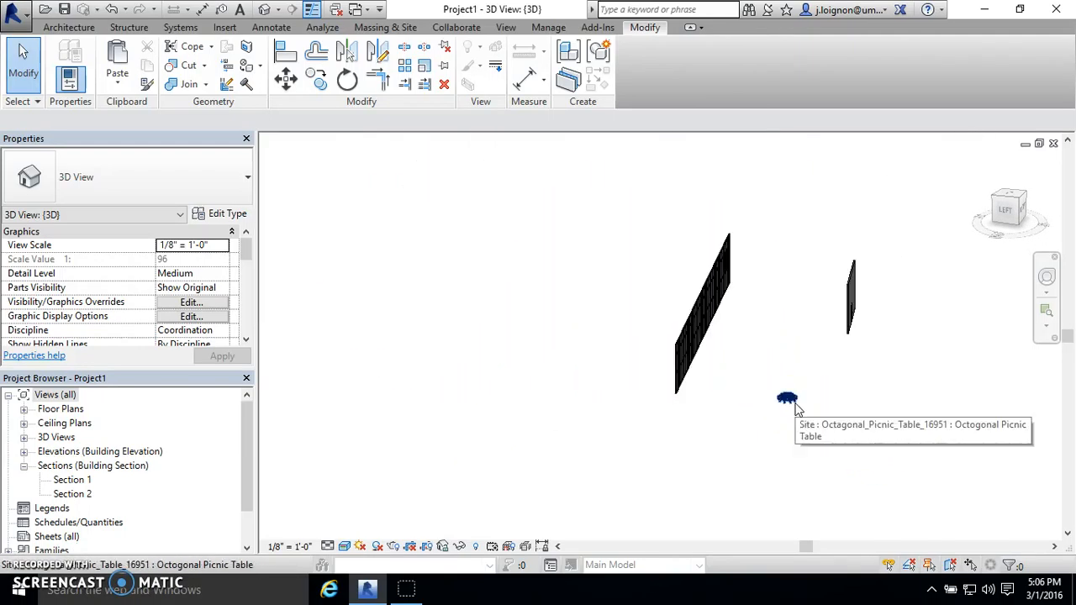
{"action": "middle_click_drag", "start_coordinate": [620, 445], "coordinate": [741, 443], "text": "shift"}
{"action": "left_click_drag", "start_coordinate": [856, 268], "coordinate": [340, 477]}
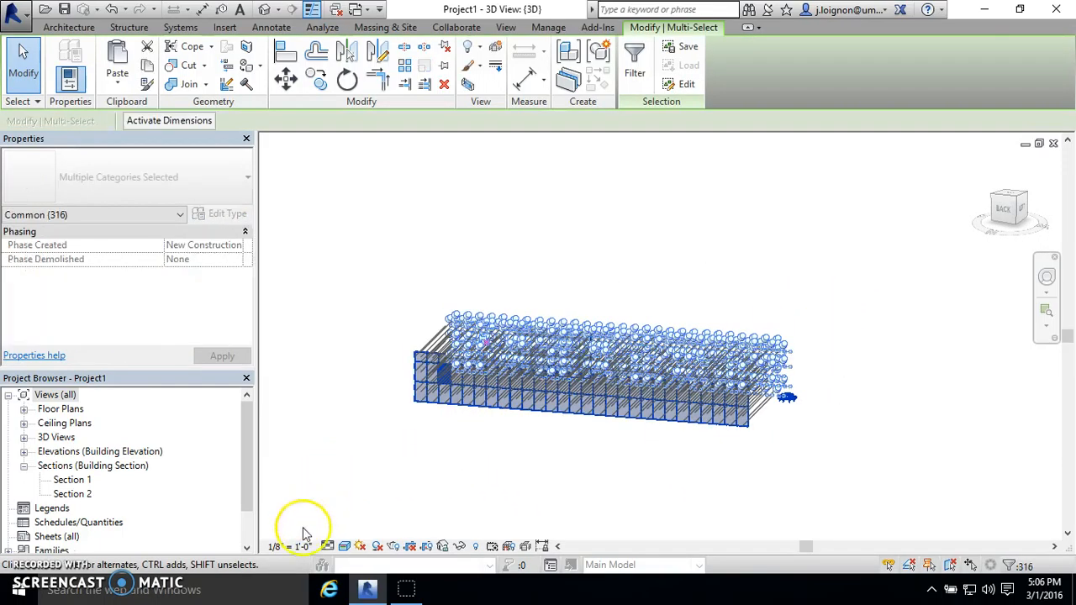
{"action": "left_click", "coordinate": [608, 212]}
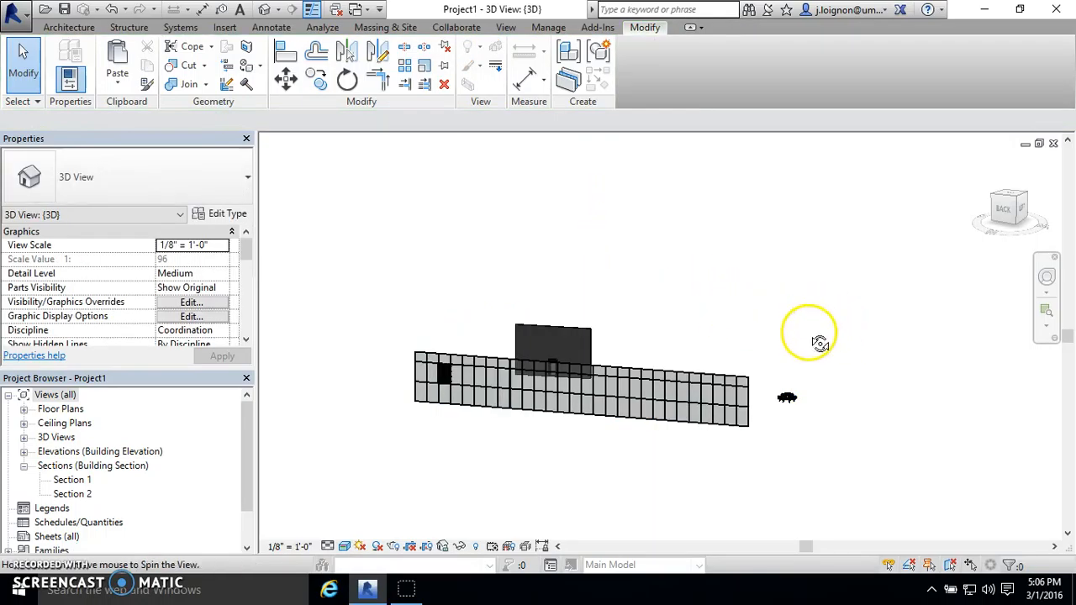
{"action": "middle_click_drag", "start_coordinate": [819, 342], "coordinate": [795, 375], "text": "shift"}
{"action": "scroll", "coordinate": [801, 382], "scroll_direction": "up", "scroll_amount": 4}
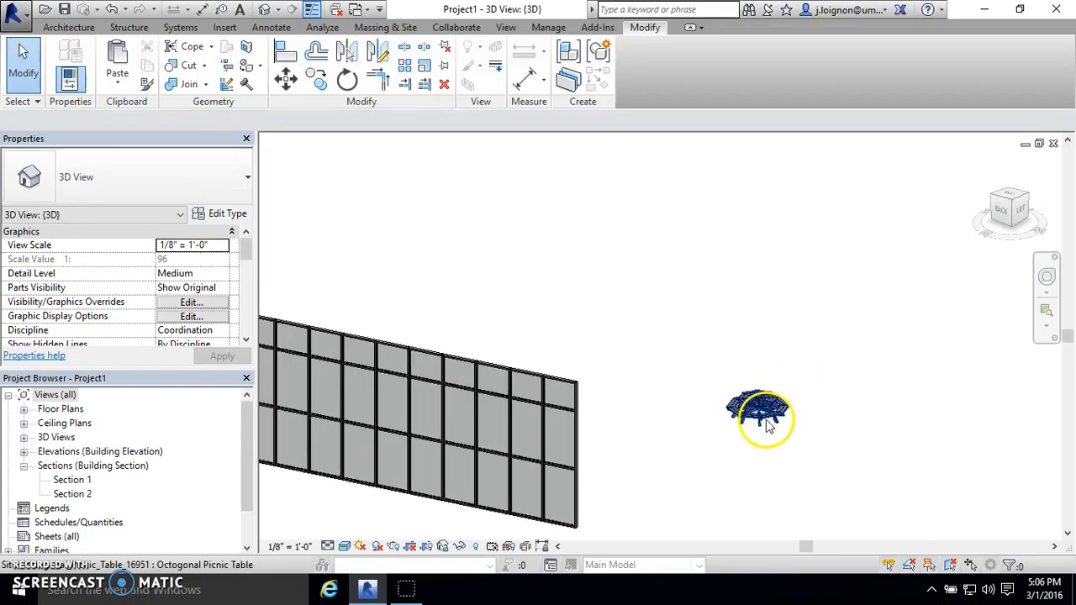
Step: Select the picnic table beside the curtain wall and examine it up close
{"action": "left_click", "coordinate": [763, 415]}
{"action": "scroll", "coordinate": [894, 361], "scroll_direction": "up", "scroll_amount": 2}
{"action": "scroll", "coordinate": [763, 450], "scroll_direction": "up", "scroll_amount": 2}
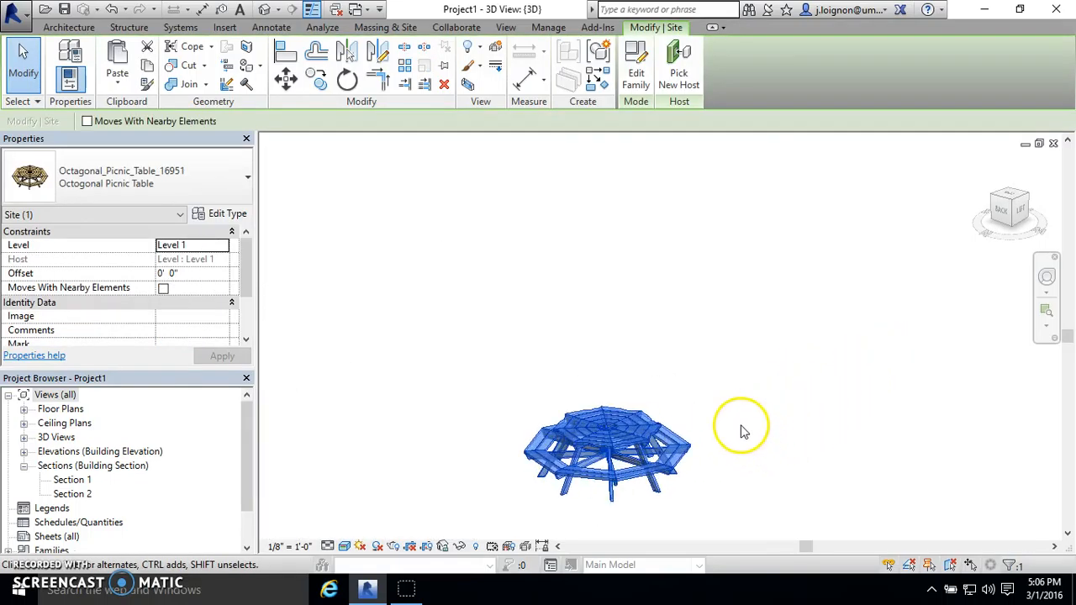
{"action": "scroll", "coordinate": [451, 360], "scroll_direction": "down", "scroll_amount": 2}
{"action": "scroll", "coordinate": [512, 404], "scroll_direction": "up", "scroll_amount": 1}
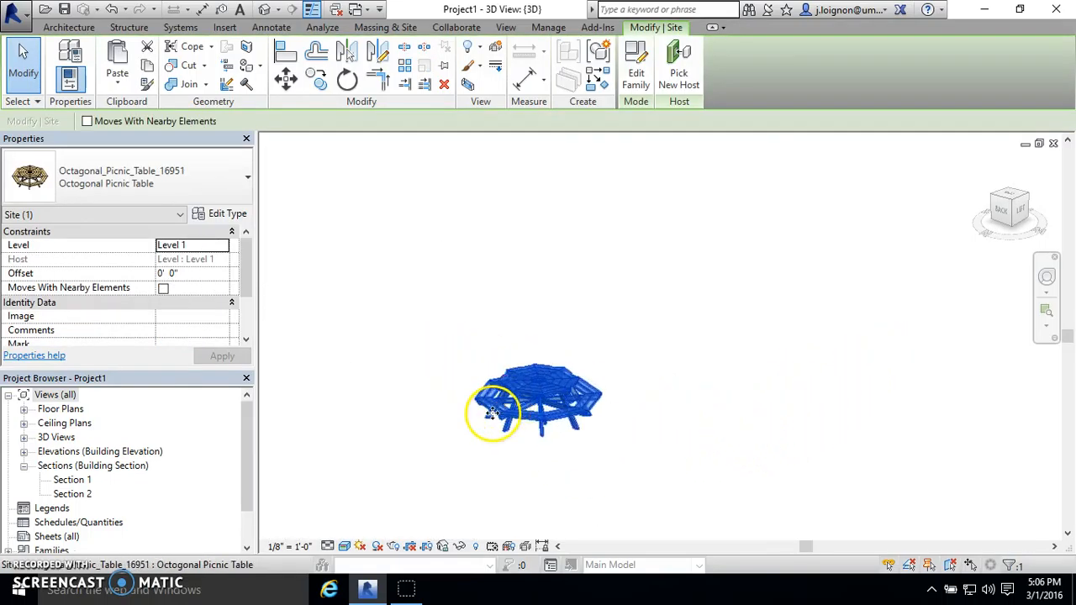
Step: Open the selected picnic table's family for editing and clear the selection of the tabletop edge board
{"action": "scroll", "coordinate": [492, 414], "scroll_direction": "up", "scroll_amount": 1}
{"action": "left_click", "coordinate": [633, 77]}
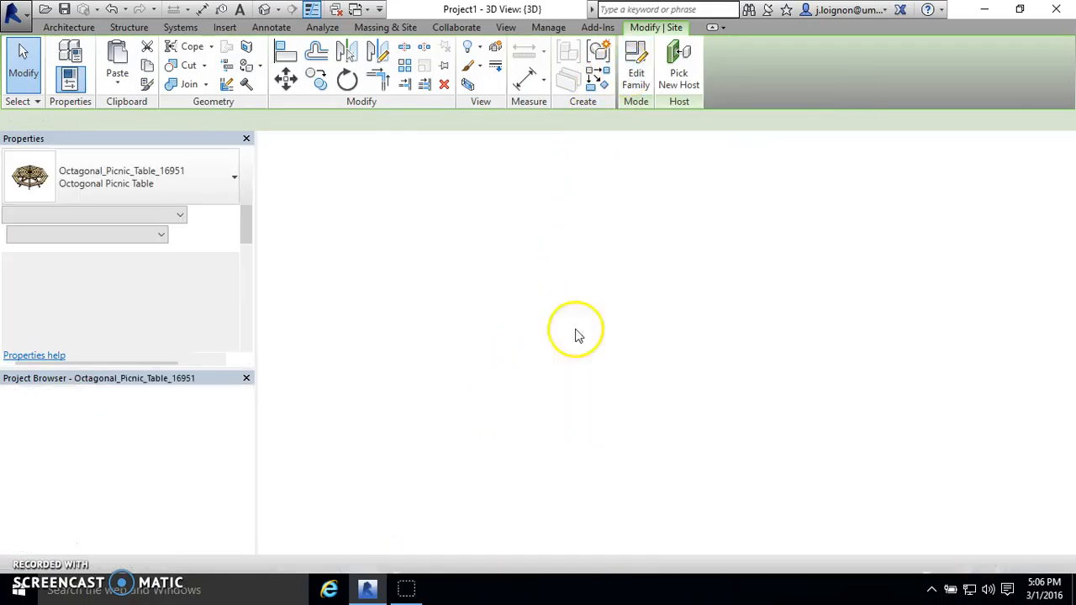
{"action": "left_click", "coordinate": [591, 358]}
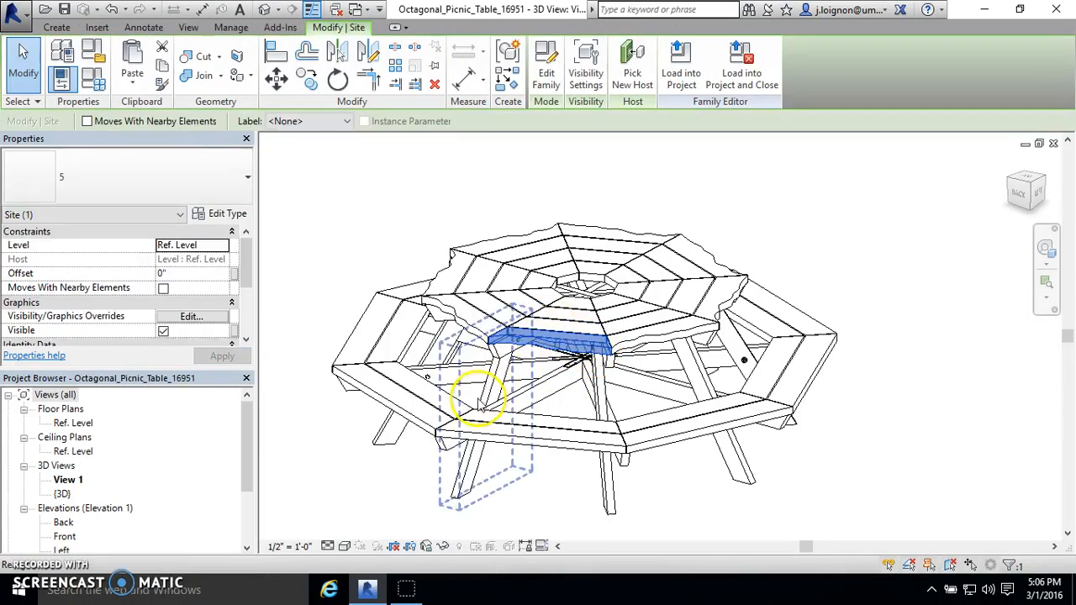
{"action": "key", "text": "Escape"}
Step: Inspect the table's nested parts by selecting a seat board, a wavy tabletop edge board and a cross brace in turn
{"action": "middle_click_drag", "start_coordinate": [785, 372], "coordinate": [764, 402], "text": "shift"}
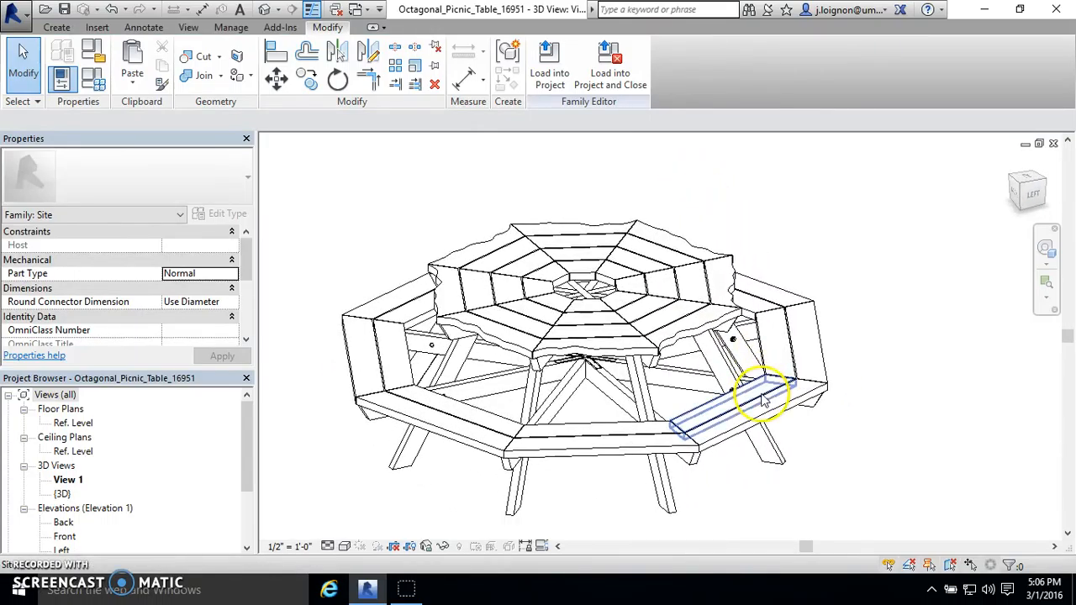
{"action": "left_click", "coordinate": [376, 362]}
{"action": "middle_click_drag", "start_coordinate": [376, 362], "coordinate": [436, 353], "text": "shift"}
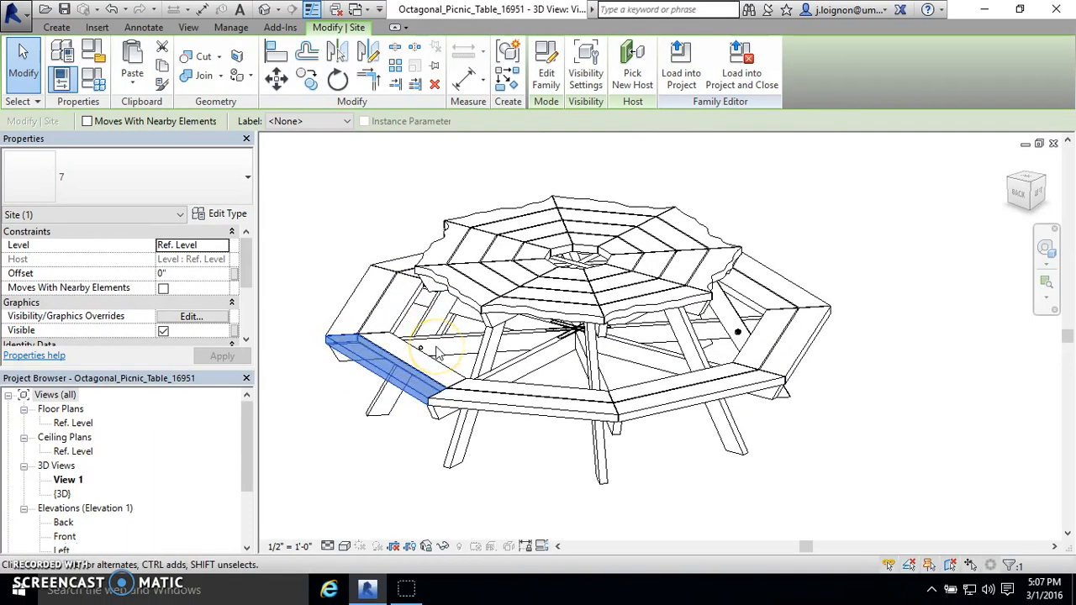
{"action": "left_click", "coordinate": [484, 307]}
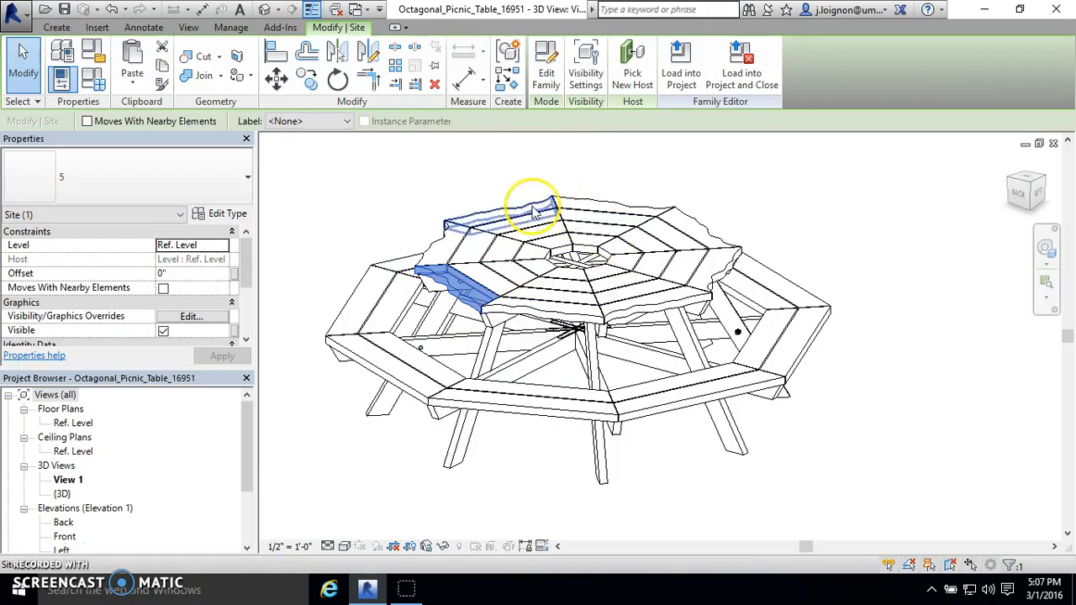
{"action": "left_click", "coordinate": [538, 370]}
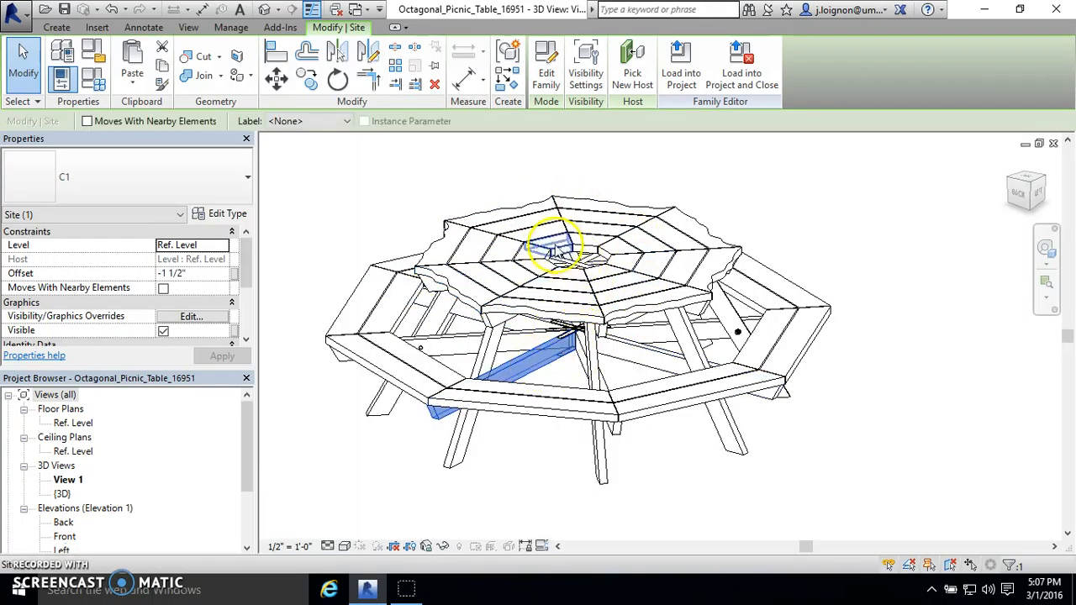
{"action": "key", "text": "Escape"}
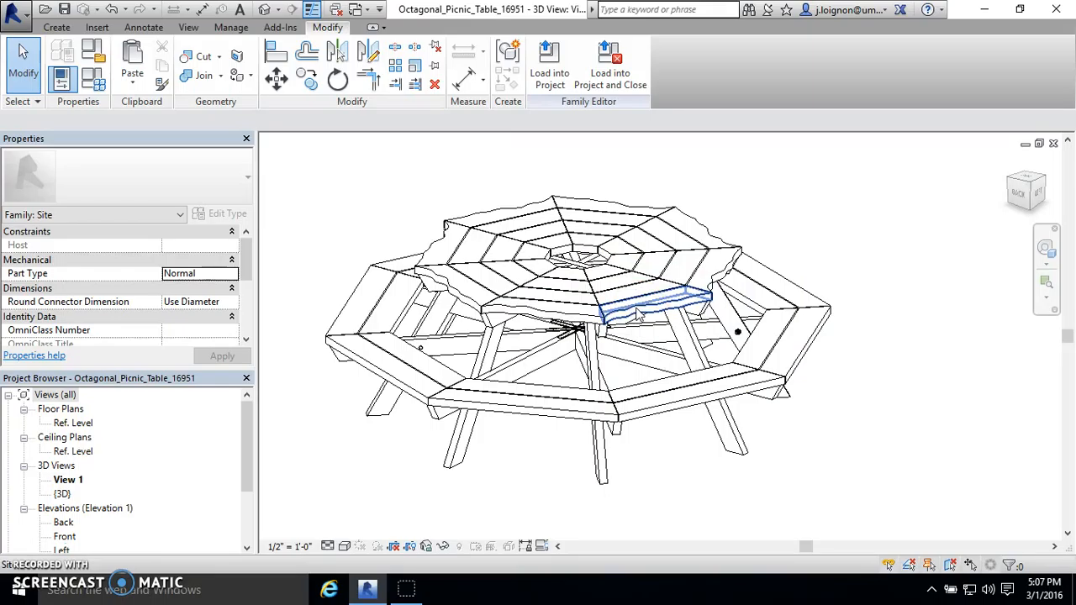
{"action": "left_click", "coordinate": [484, 177]}
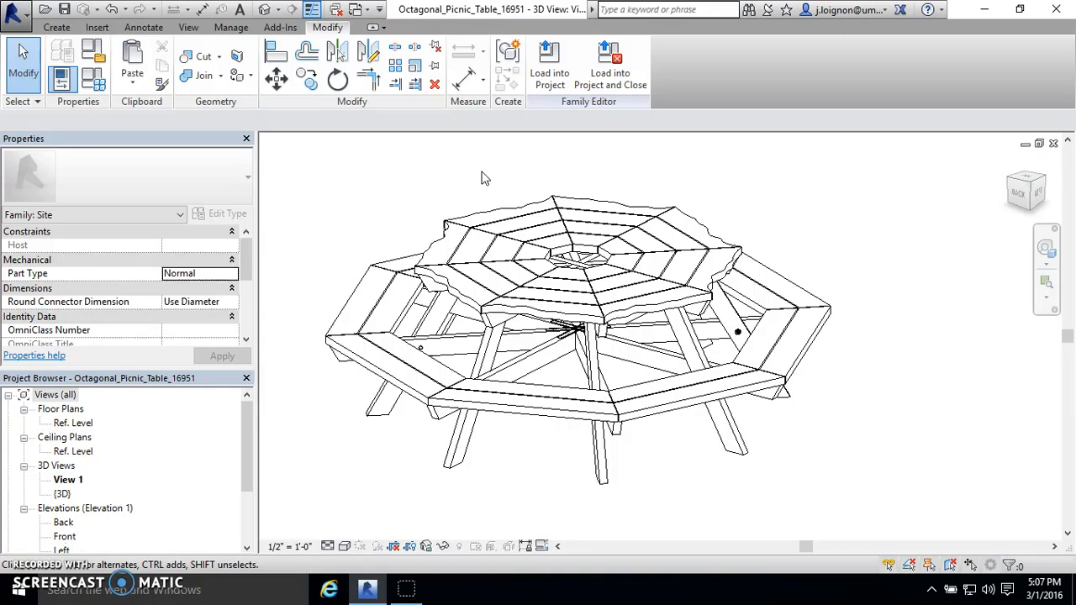
Step: Examine the crossing braces beneath the tabletop up close, selecting them one by one to compare their component types
{"action": "left_click", "coordinate": [519, 318]}
{"action": "middle_click_drag", "start_coordinate": [649, 324], "coordinate": [592, 328], "text": "shift"}
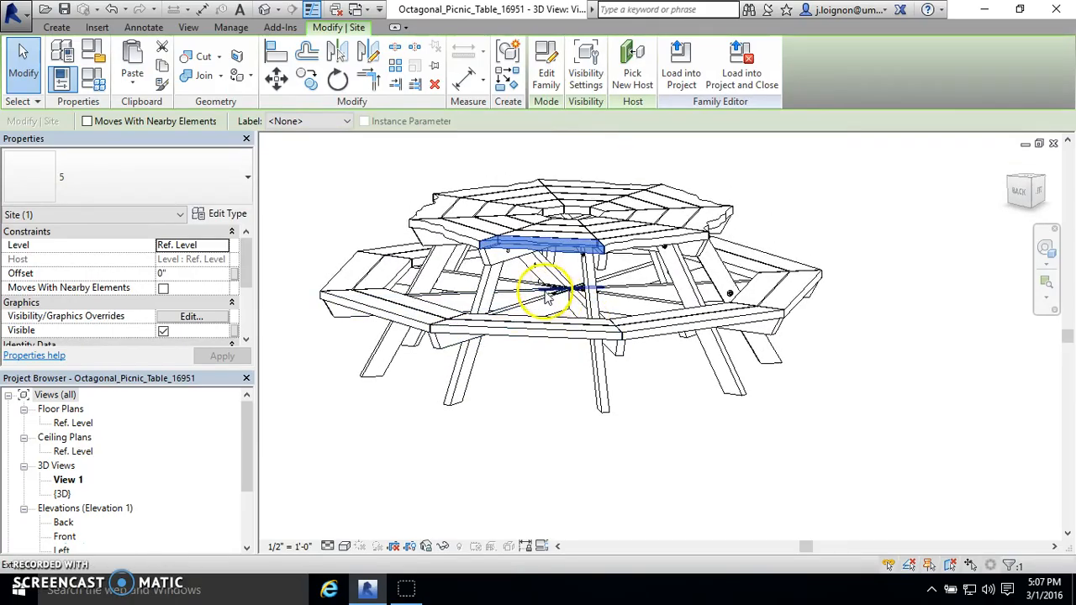
{"action": "scroll", "coordinate": [516, 307], "scroll_direction": "up", "scroll_amount": 2}
{"action": "left_click", "coordinate": [530, 321]}
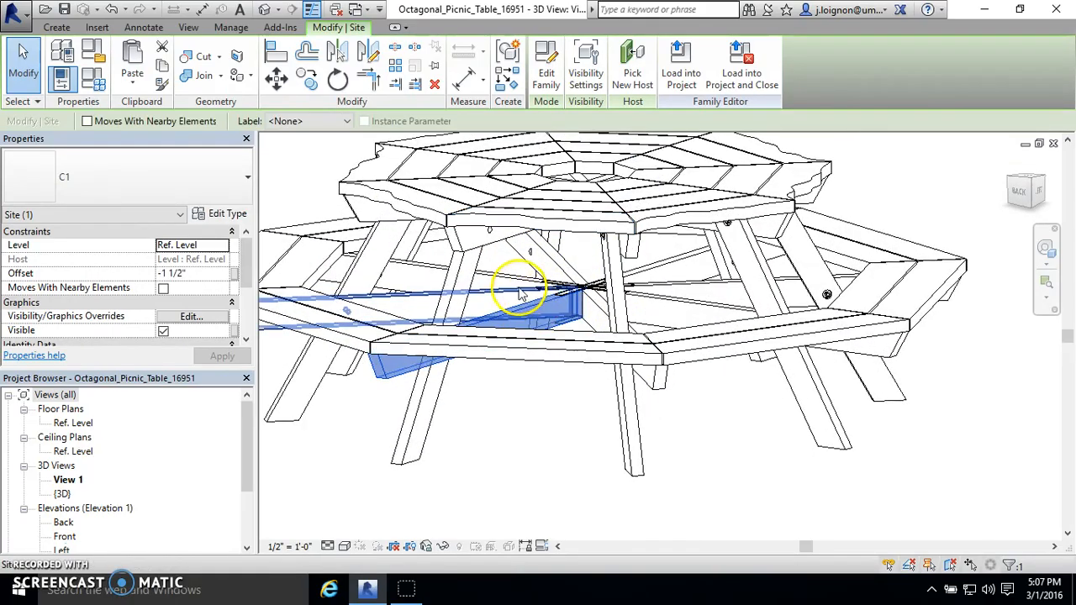
{"action": "left_click", "coordinate": [514, 291]}
{"action": "left_click", "coordinate": [546, 319]}
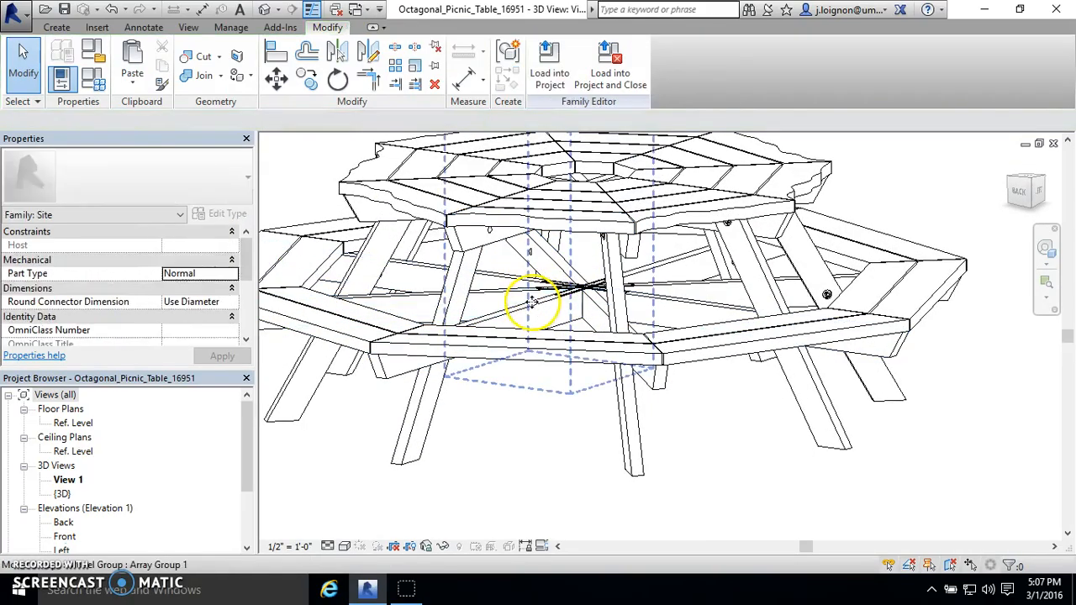
{"action": "left_click", "coordinate": [532, 302]}
{"action": "left_click", "coordinate": [670, 291]}
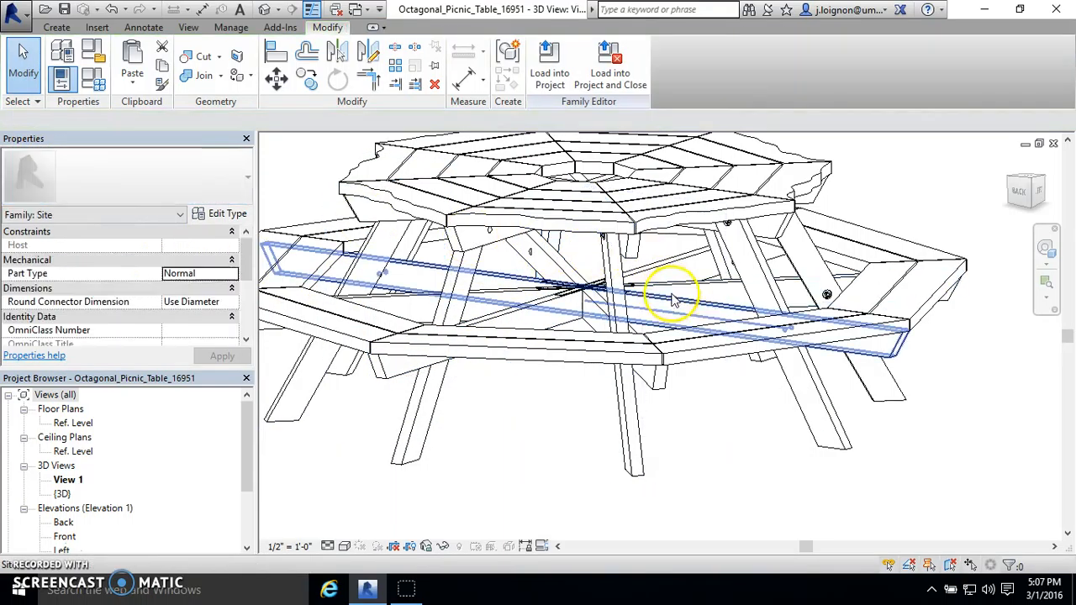
{"action": "left_click", "coordinate": [692, 311]}
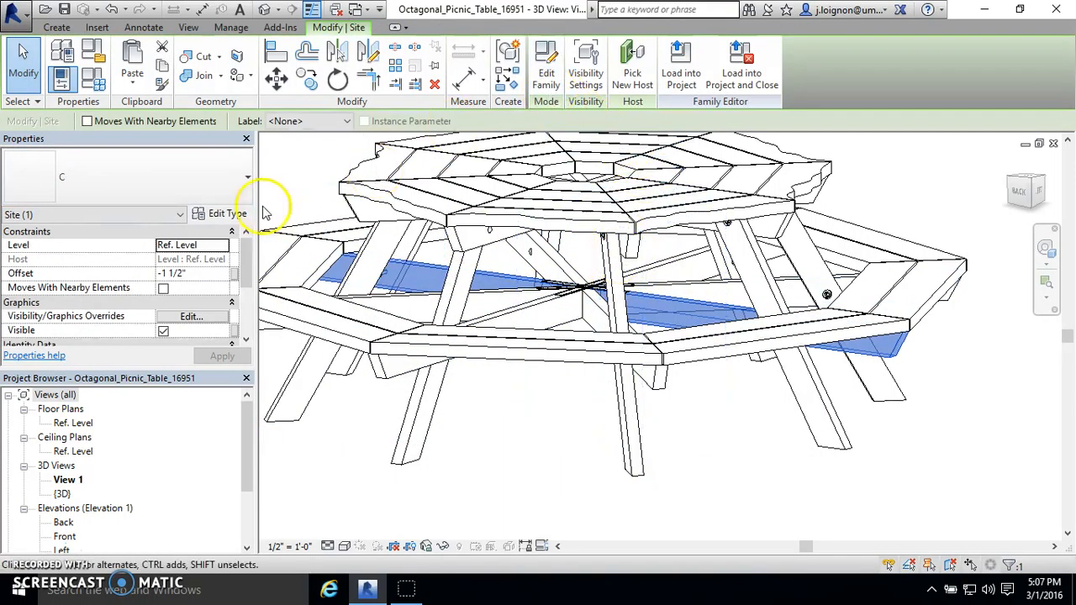
{"action": "left_click", "coordinate": [690, 280]}
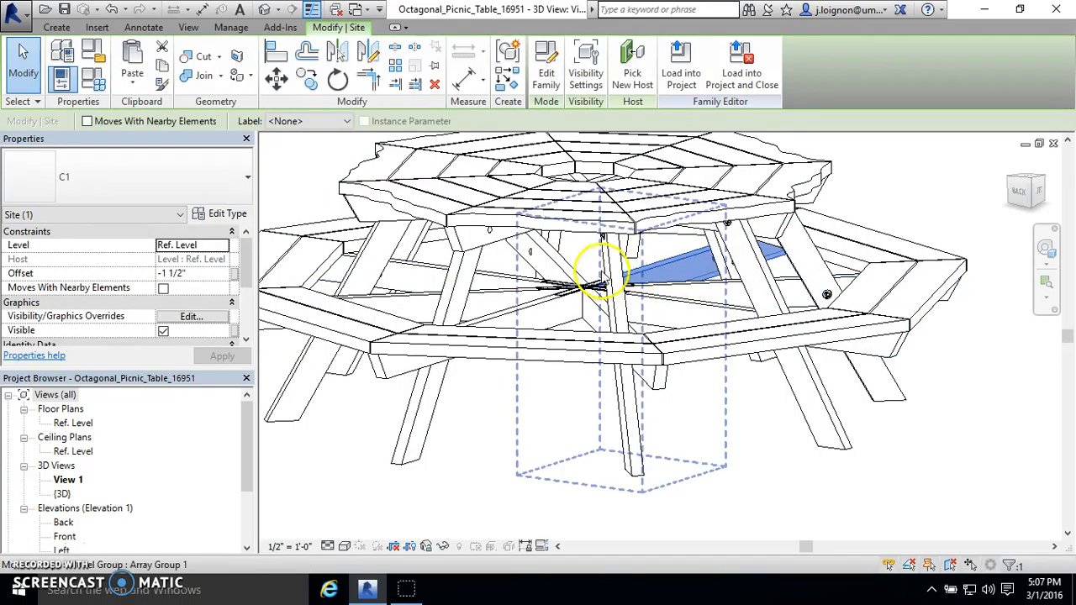
{"action": "left_click", "coordinate": [687, 304]}
Step: Inspect the arrayed table legs by selecting individual leg groups, and clear the selection
{"action": "left_click", "coordinate": [816, 381]}
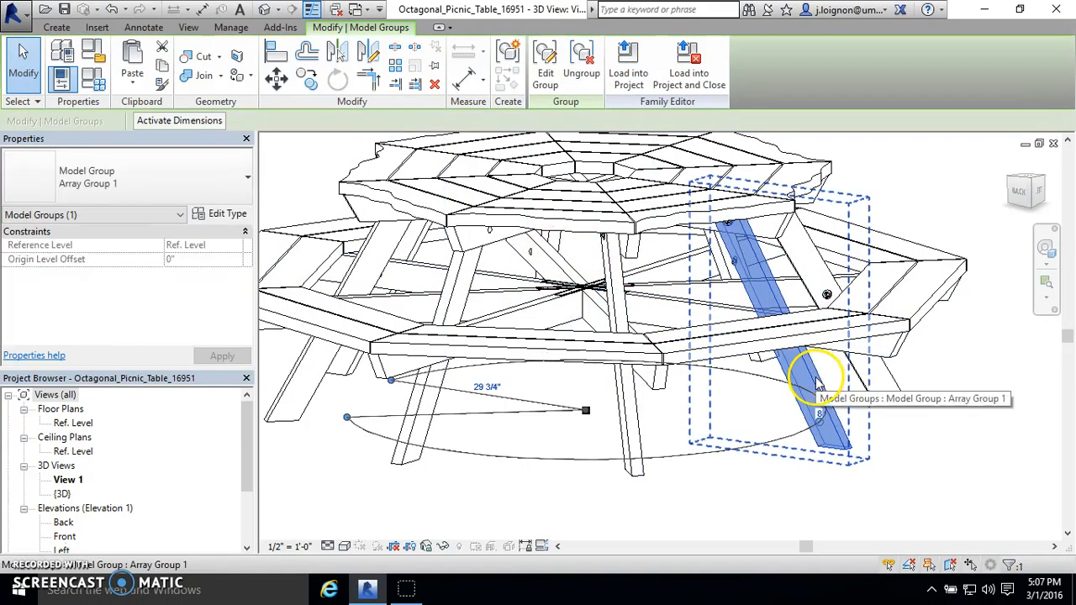
{"action": "left_click", "coordinate": [594, 453]}
{"action": "left_click", "coordinate": [414, 442]}
{"action": "scroll", "coordinate": [414, 442], "scroll_direction": "down", "scroll_amount": 3}
{"action": "key", "text": "Escape"}
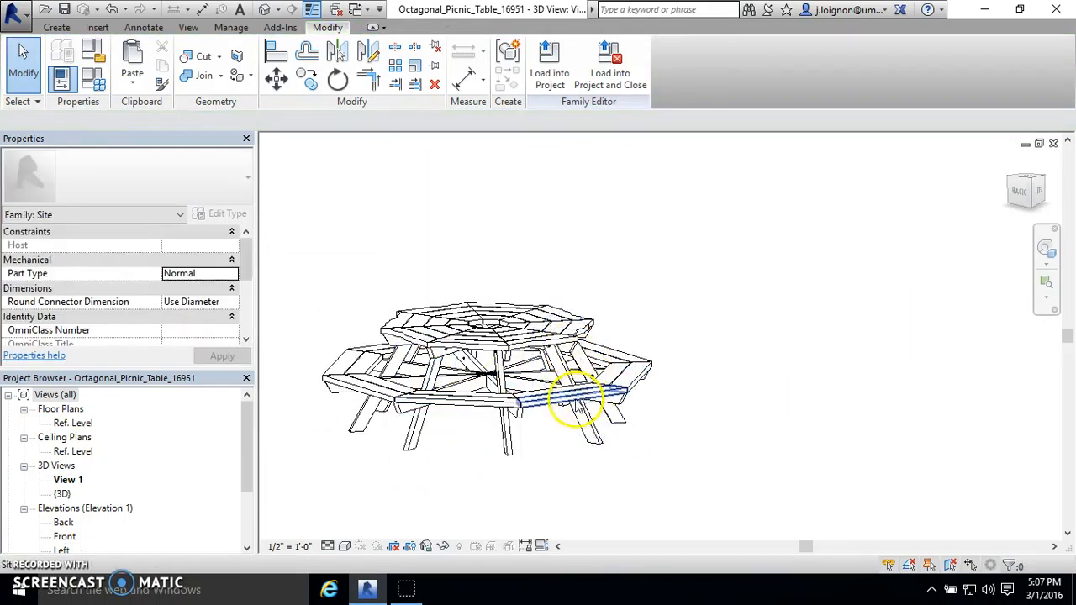
{"action": "scroll", "coordinate": [577, 396], "scroll_direction": "up", "scroll_amount": 2}
{"action": "left_click", "coordinate": [583, 440]}
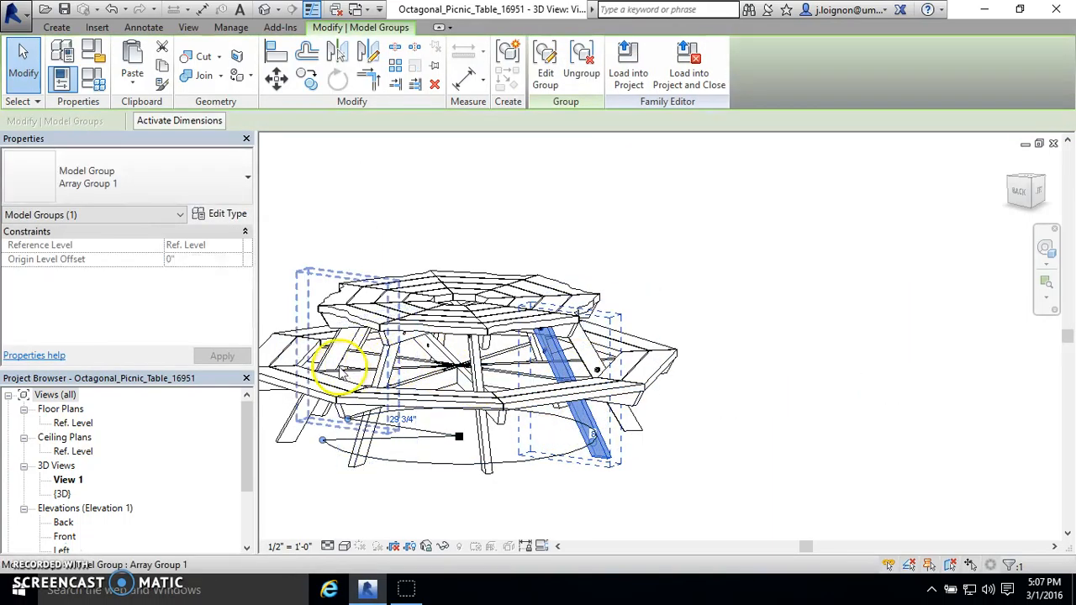
{"action": "middle_click_drag", "start_coordinate": [558, 396], "coordinate": [668, 446], "text": "shift"}
{"action": "left_click", "coordinate": [721, 298]}
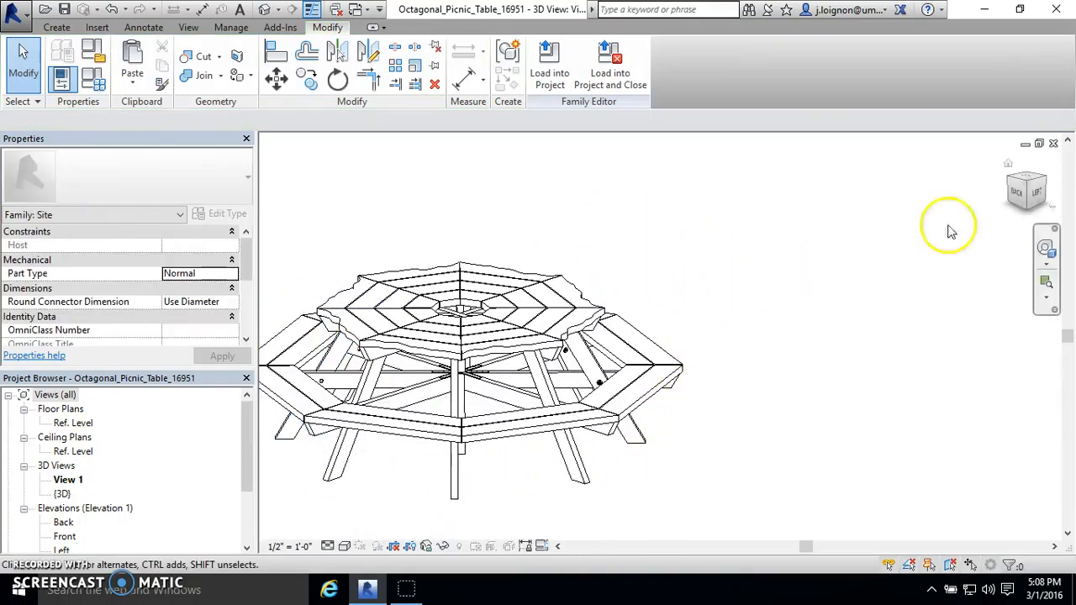
Step: Close the picnic table family without saving its changes and view the curtain wall and door wall in Project1
{"action": "left_click", "coordinate": [1052, 144]}
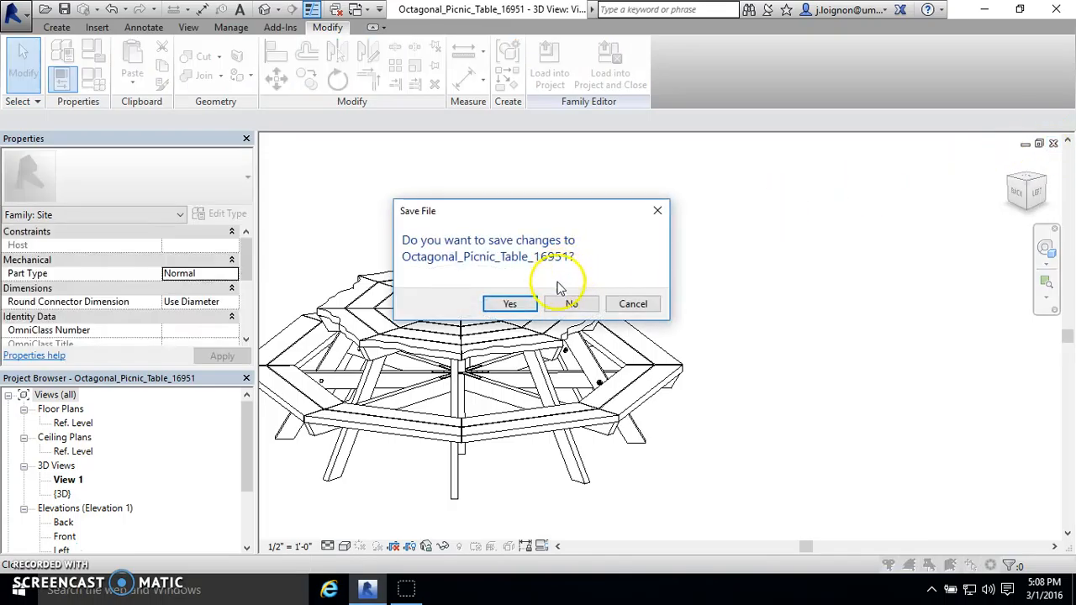
{"action": "left_click", "coordinate": [571, 304]}
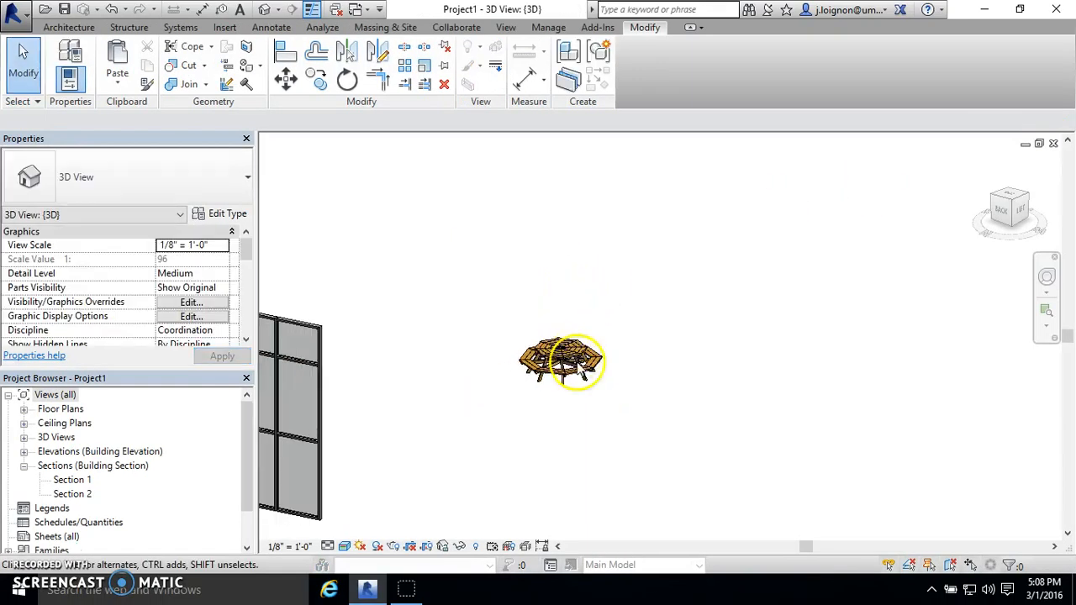
{"action": "scroll", "coordinate": [672, 382], "scroll_direction": "down", "scroll_amount": 5}
{"action": "scroll", "coordinate": [659, 370], "scroll_direction": "down", "scroll_amount": 2}
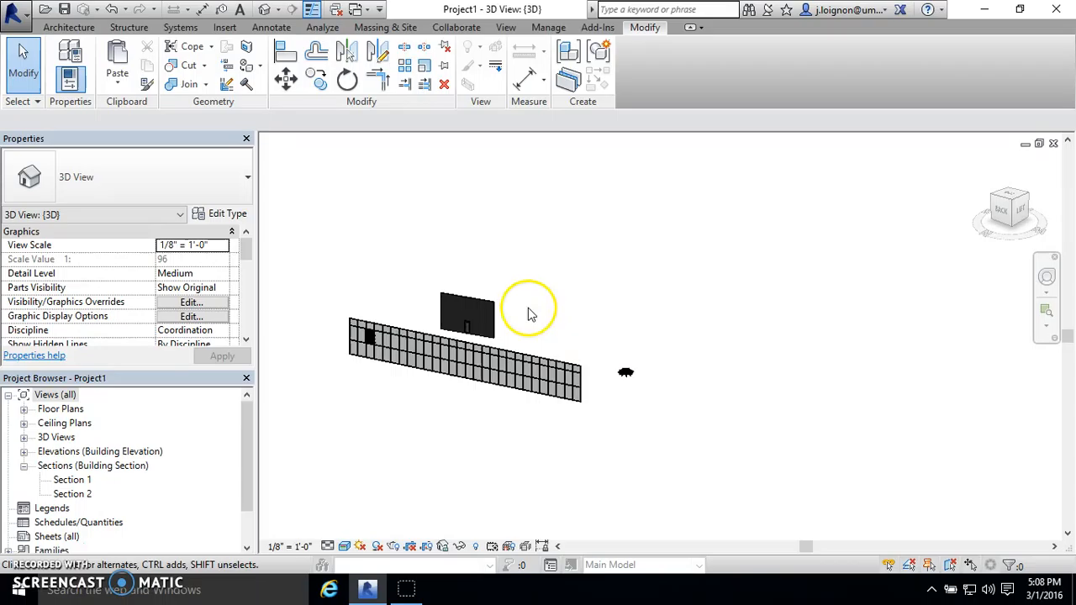
{"action": "scroll", "coordinate": [528, 305], "scroll_direction": "up", "scroll_amount": 2}
{"action": "scroll", "coordinate": [299, 341], "scroll_direction": "up", "scroll_amount": 4}
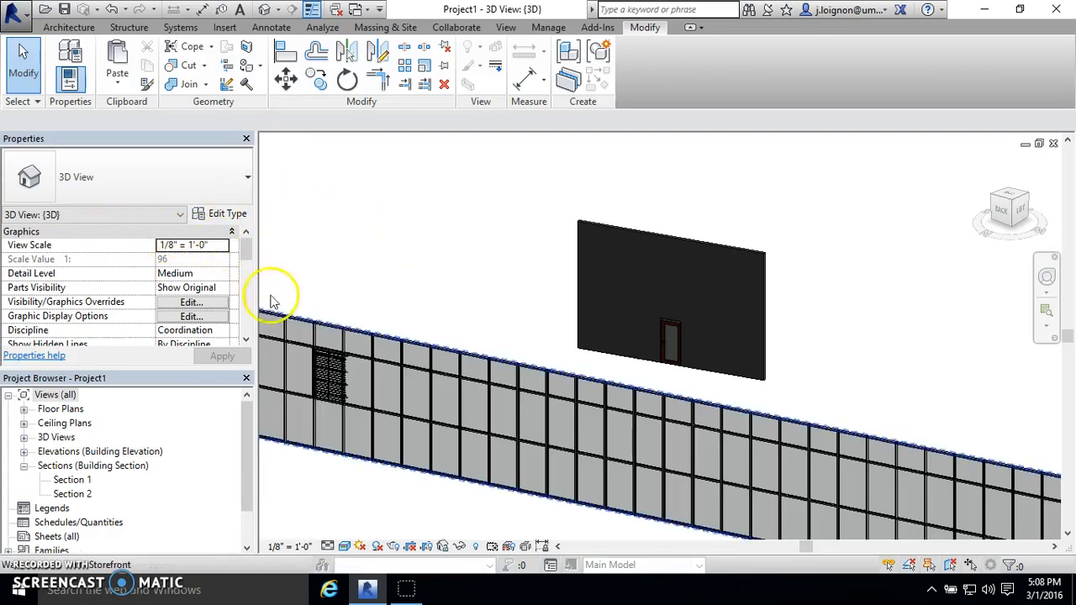
Step: Open the Screen_6097 family from the desktop, upgrading its model to Revit 2016, and check its family category
{"action": "left_click", "coordinate": [226, 25]}
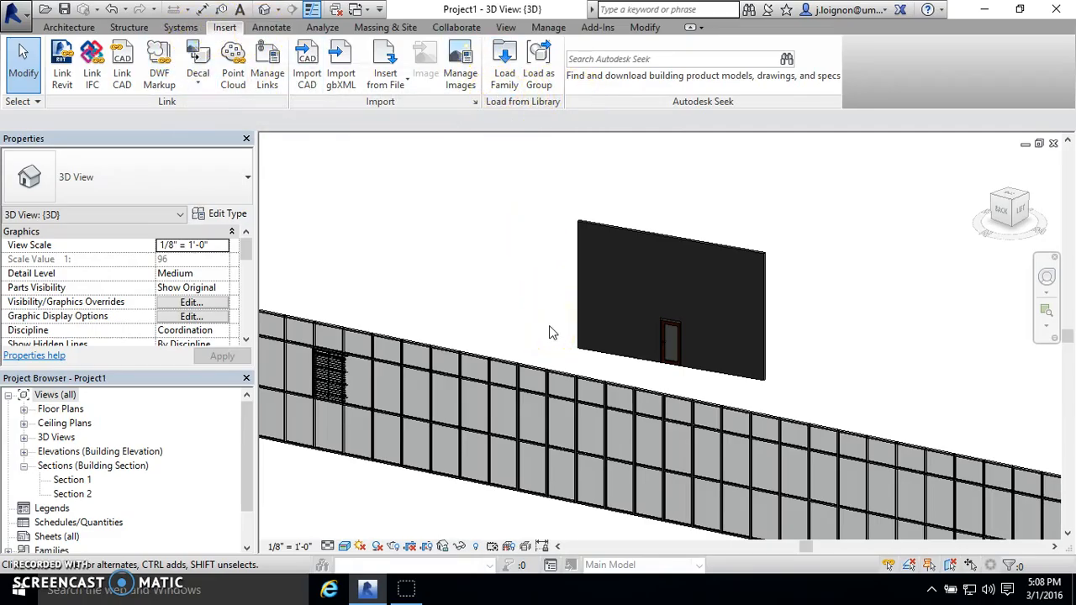
{"action": "left_click", "coordinate": [364, 587]}
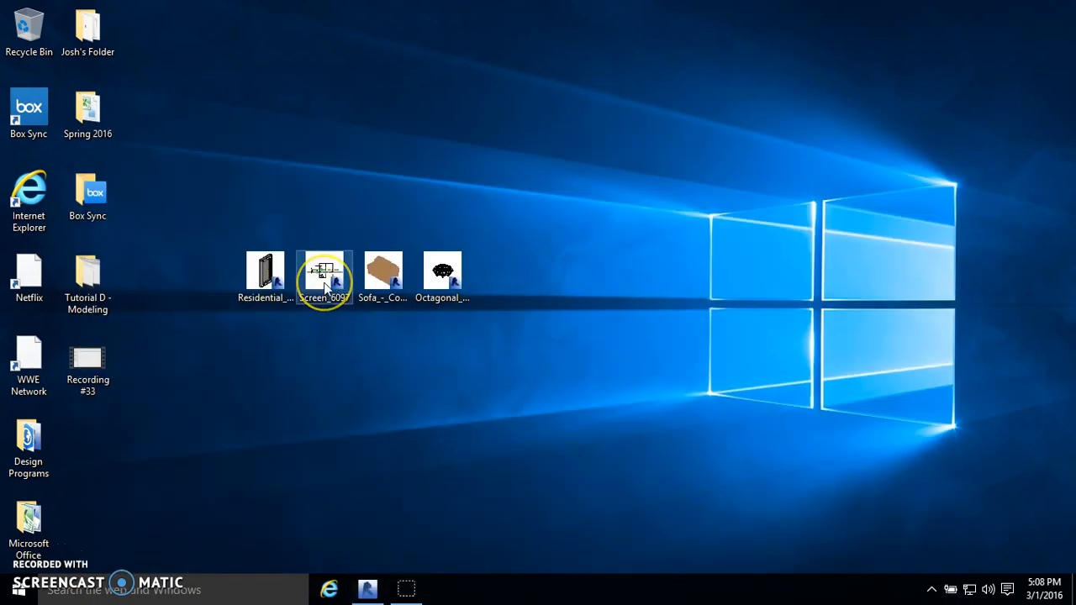
{"action": "double_click", "coordinate": [326, 284]}
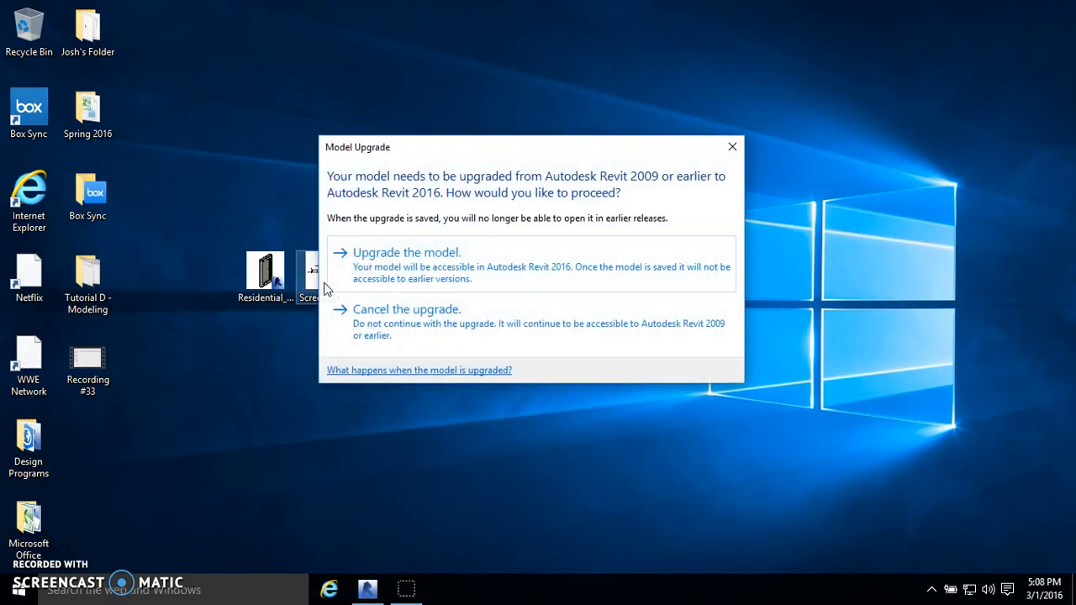
{"action": "left_click", "coordinate": [443, 265]}
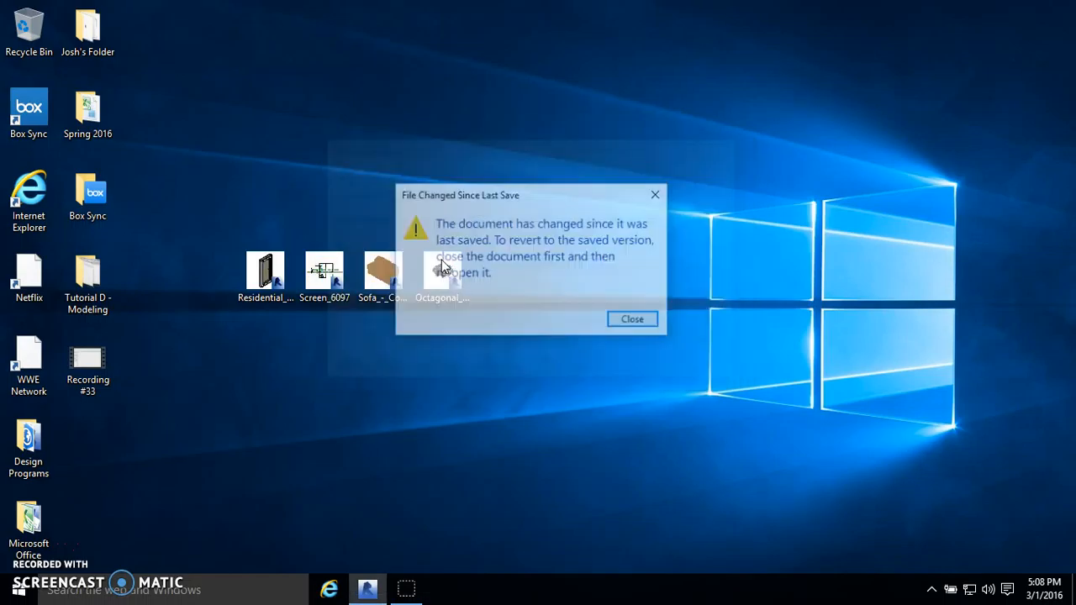
{"action": "left_click", "coordinate": [629, 318]}
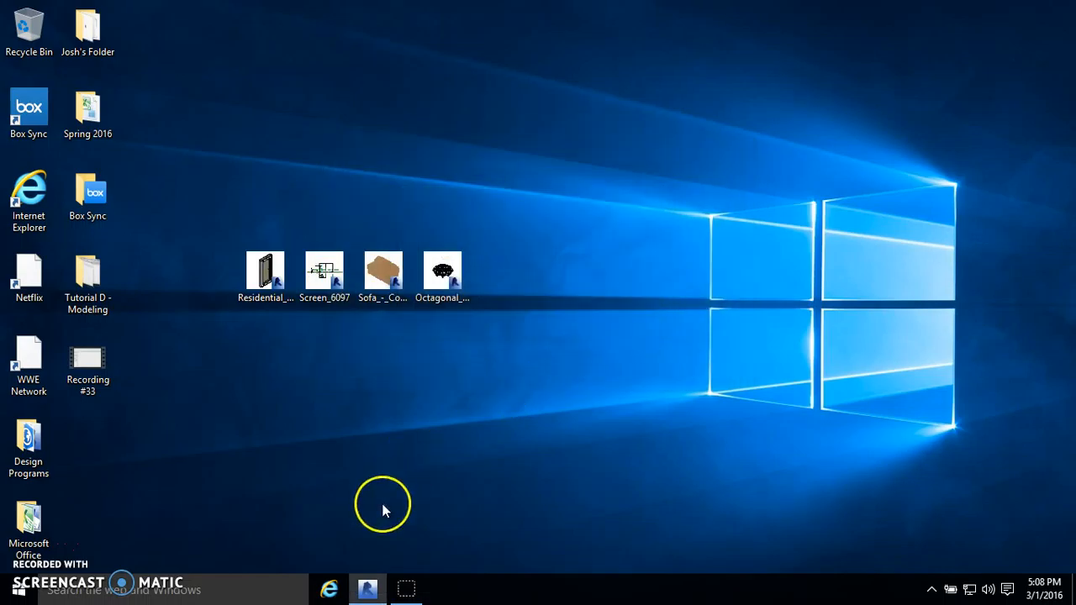
{"action": "left_click", "coordinate": [367, 588]}
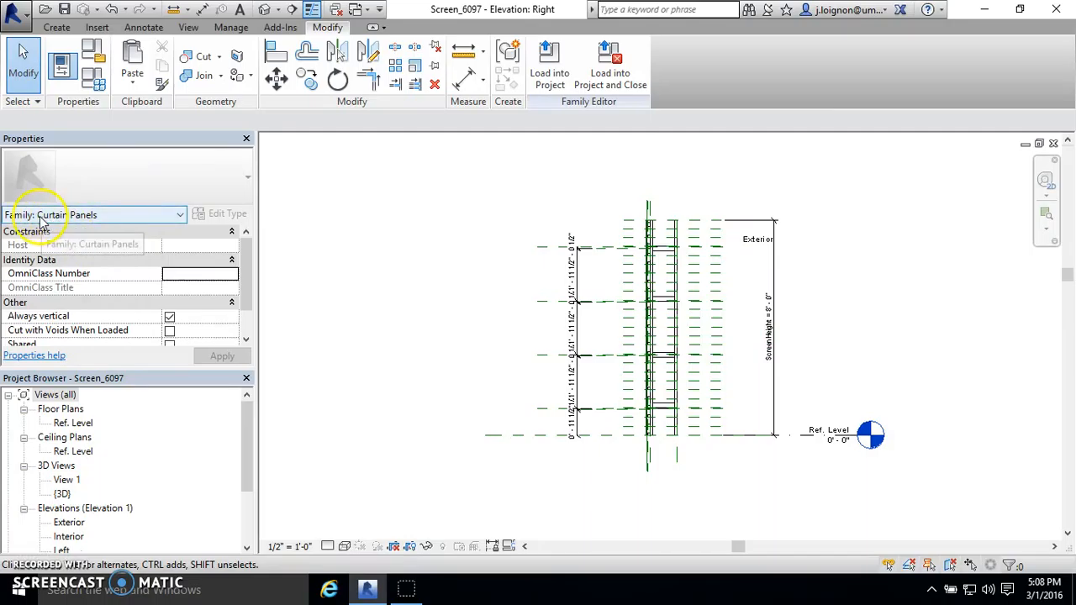
Step: Close the Screen_6097 family and view the whole Project1 model
{"action": "left_click", "coordinate": [1054, 144]}
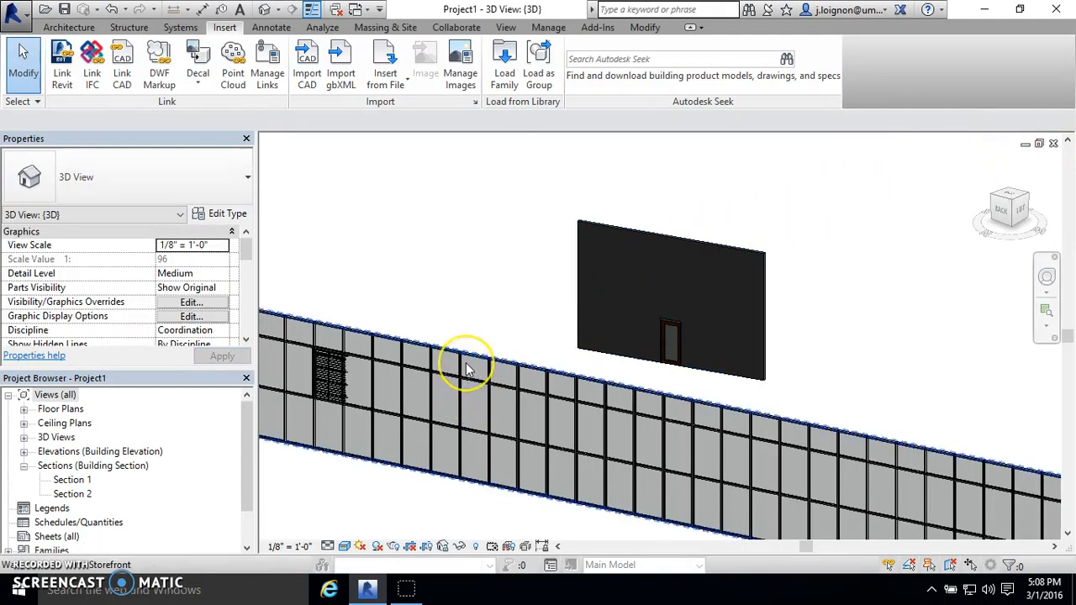
{"action": "scroll", "coordinate": [468, 370], "scroll_direction": "down", "scroll_amount": 4}
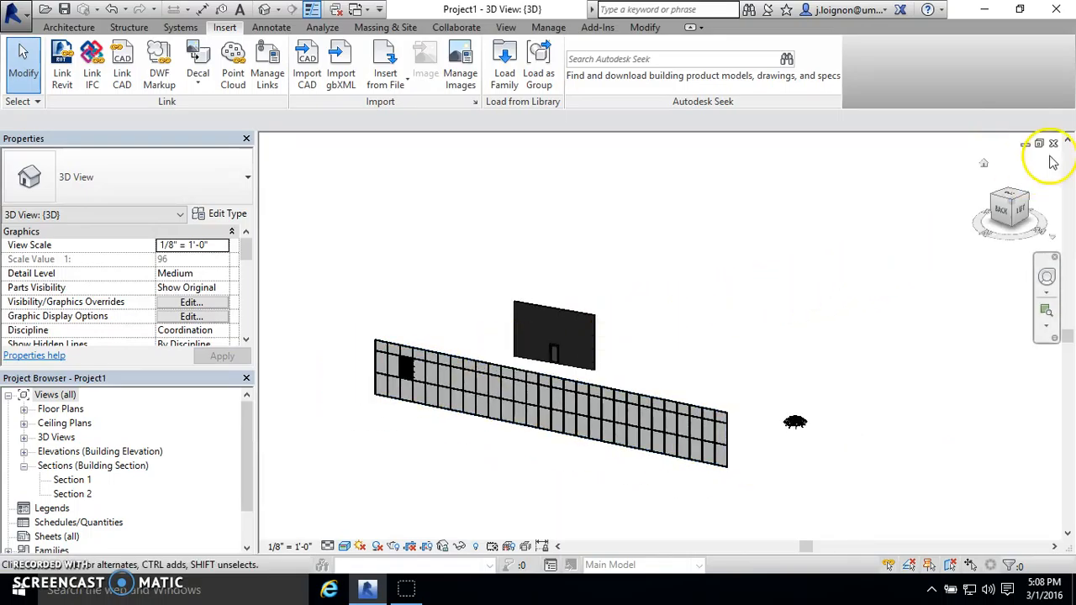